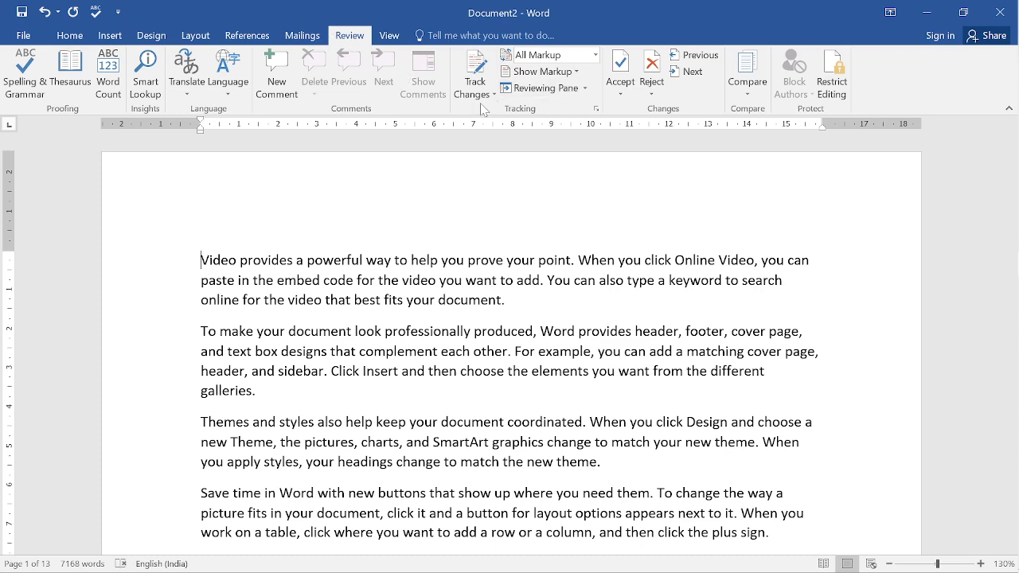
pyautogui.scroll(-4, 264, 402)
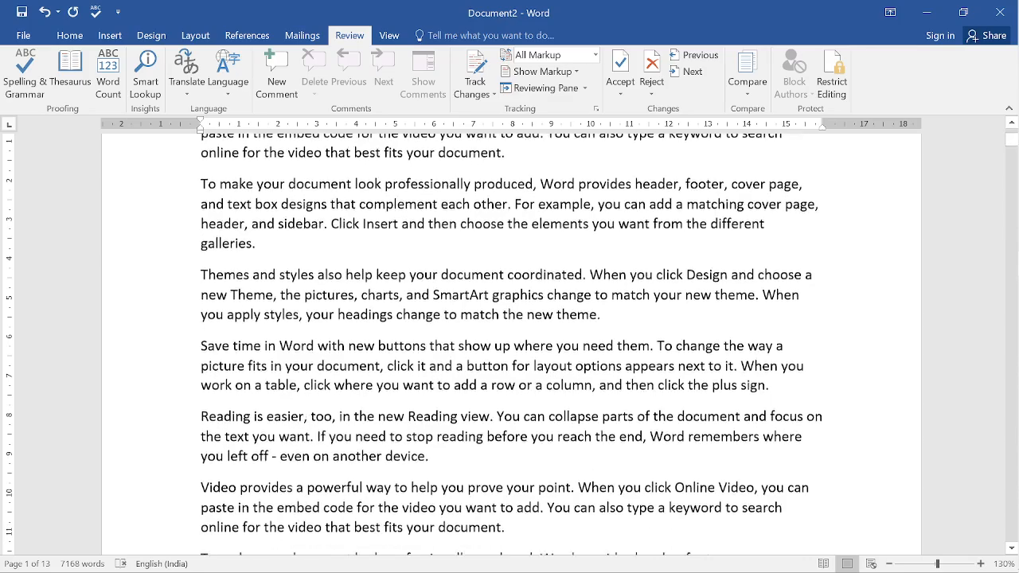
pyautogui.scroll(-2, 509, 342)
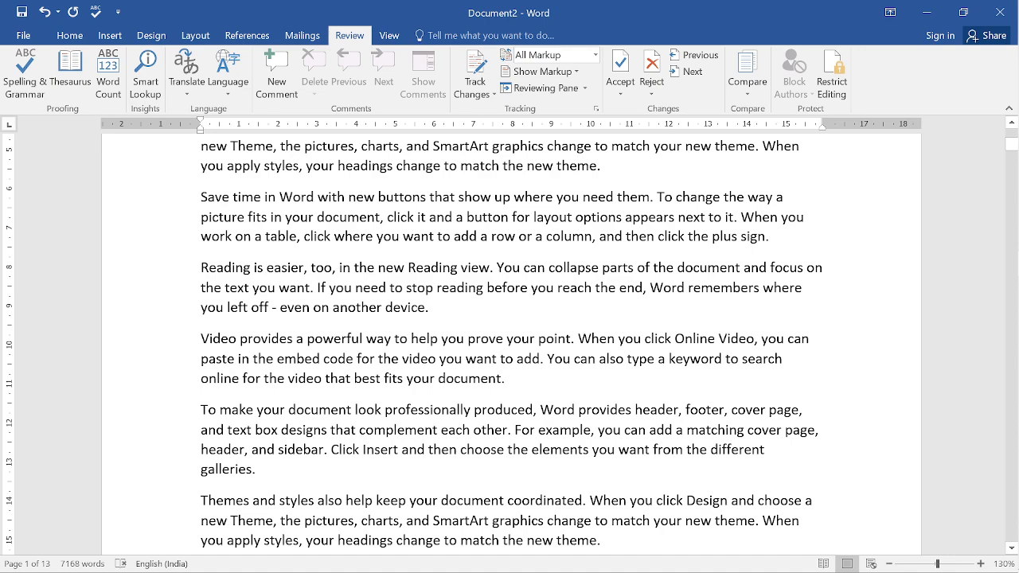
pyautogui.scroll(5, 509, 342)
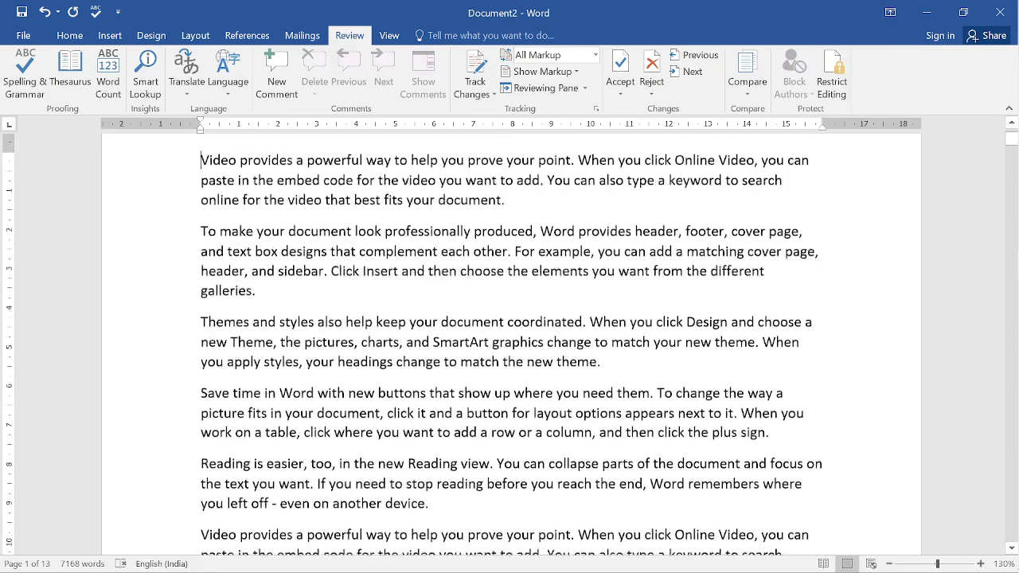
pyautogui.scroll(1, 509, 342)
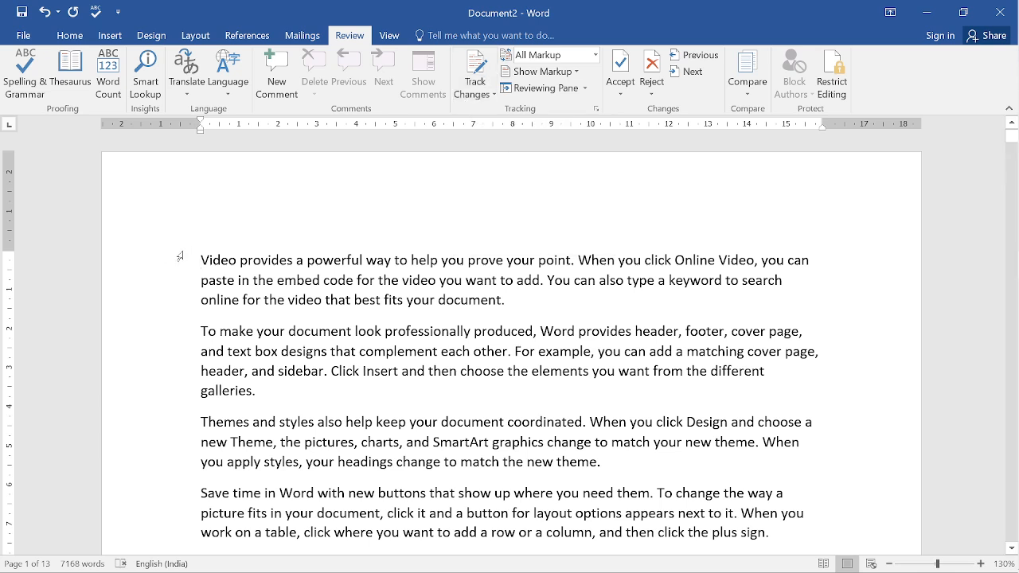
pyautogui.scroll(-2, 509, 343)
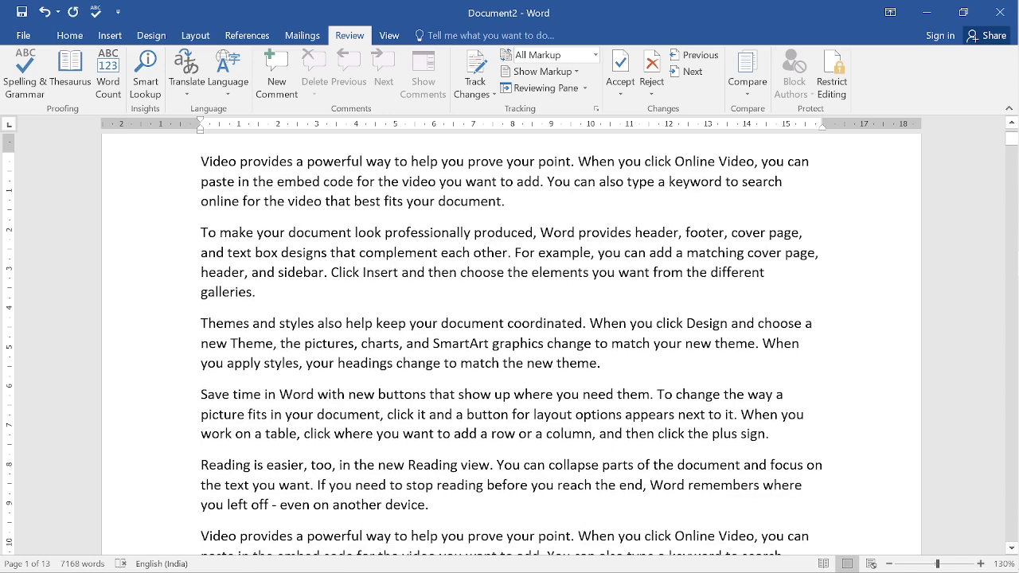
pyautogui.scroll(-3, 509, 342)
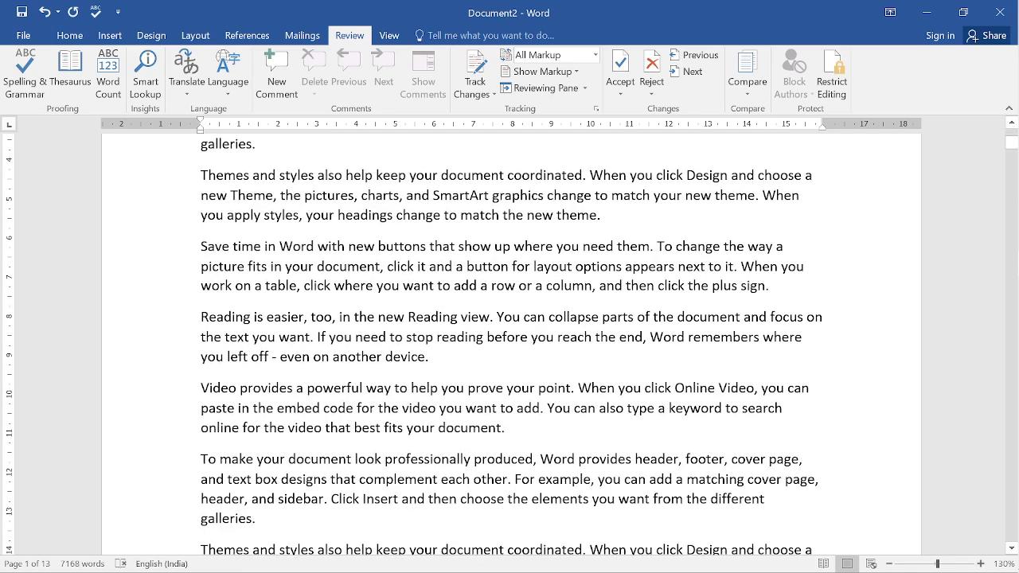
pyautogui.scroll(5, 509, 342)
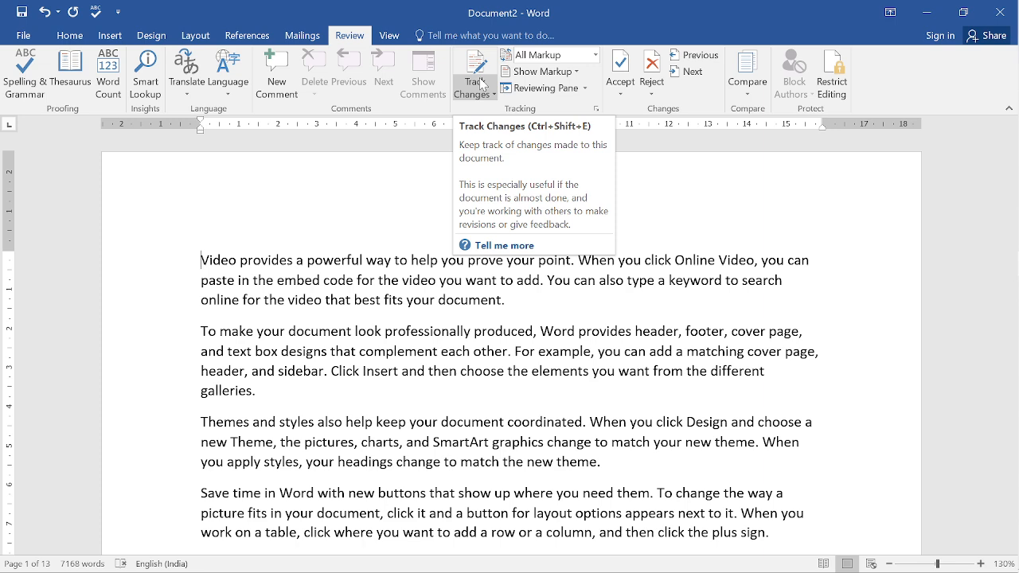
pyautogui.scroll(-1, 479, 102)
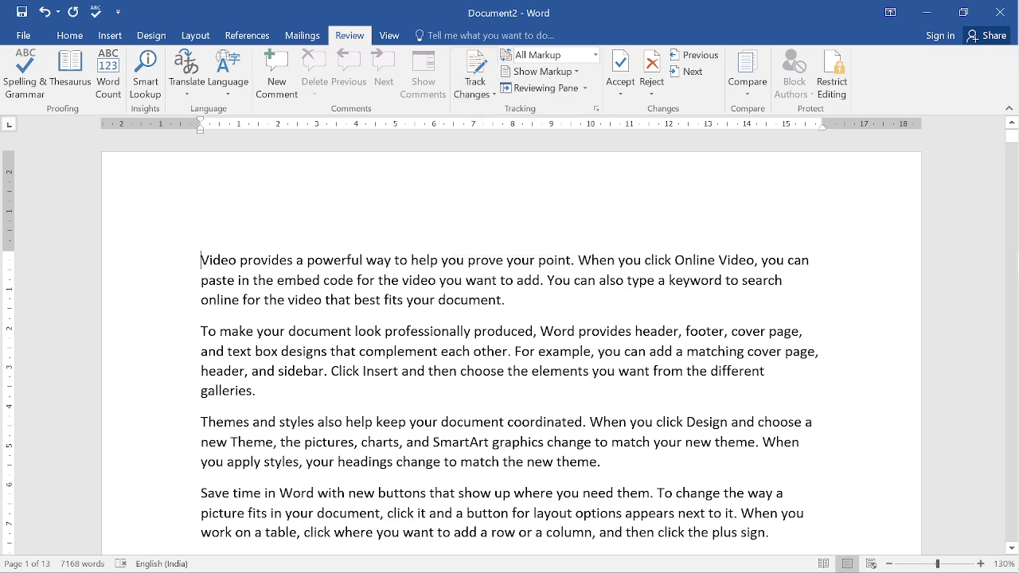
pyautogui.scroll(-2, 382, 334)
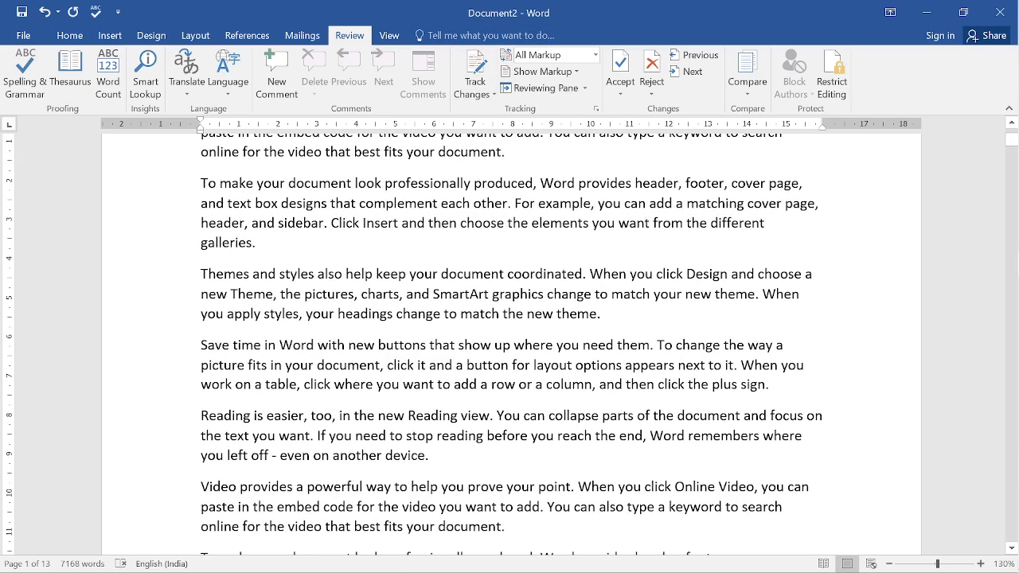
# Step: Add the Track Changes indicator to the status bar and turn change tracking on
pyautogui.rightClick(293, 568)
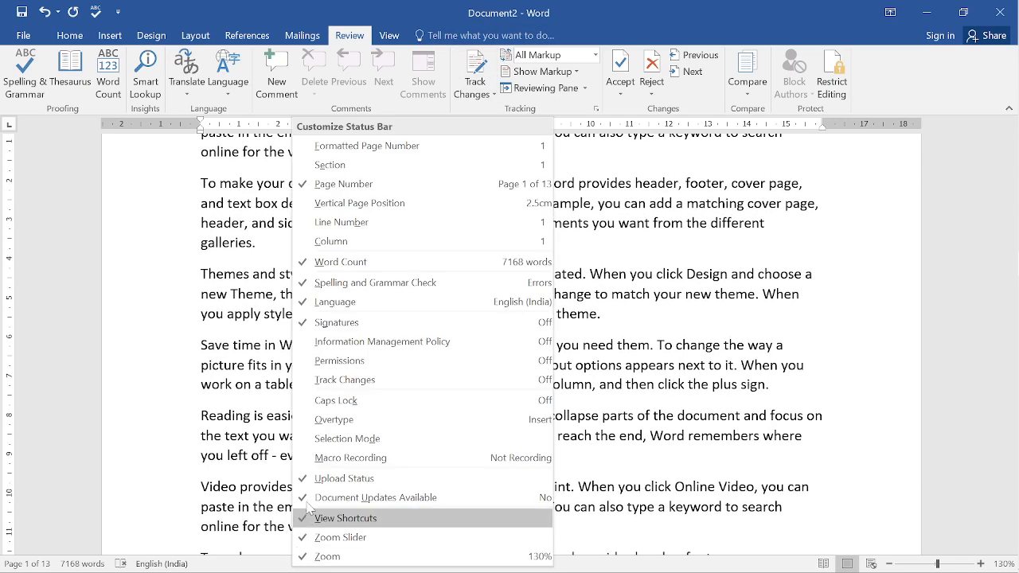
pyautogui.click(336, 380)
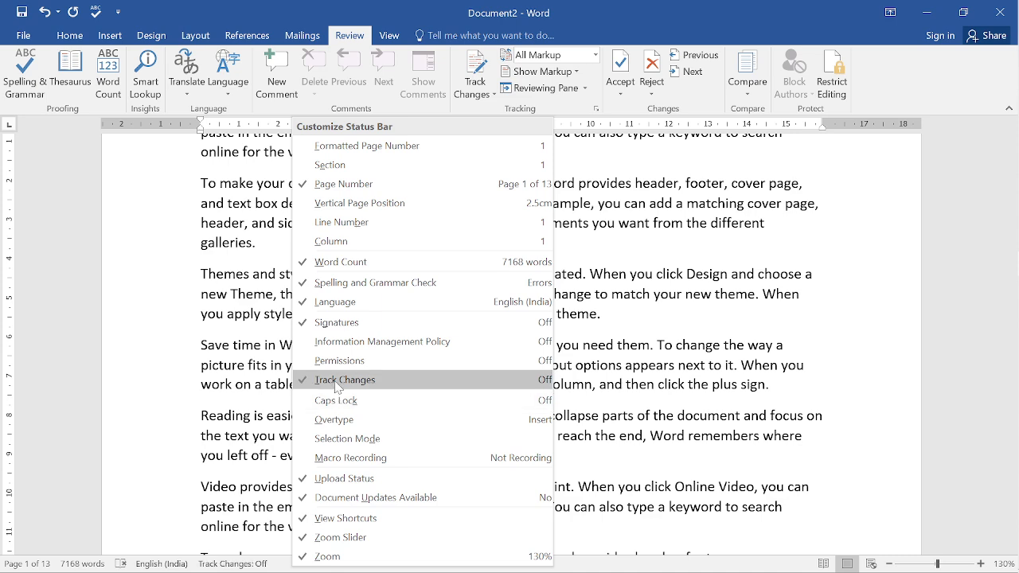
pyautogui.click(230, 563)
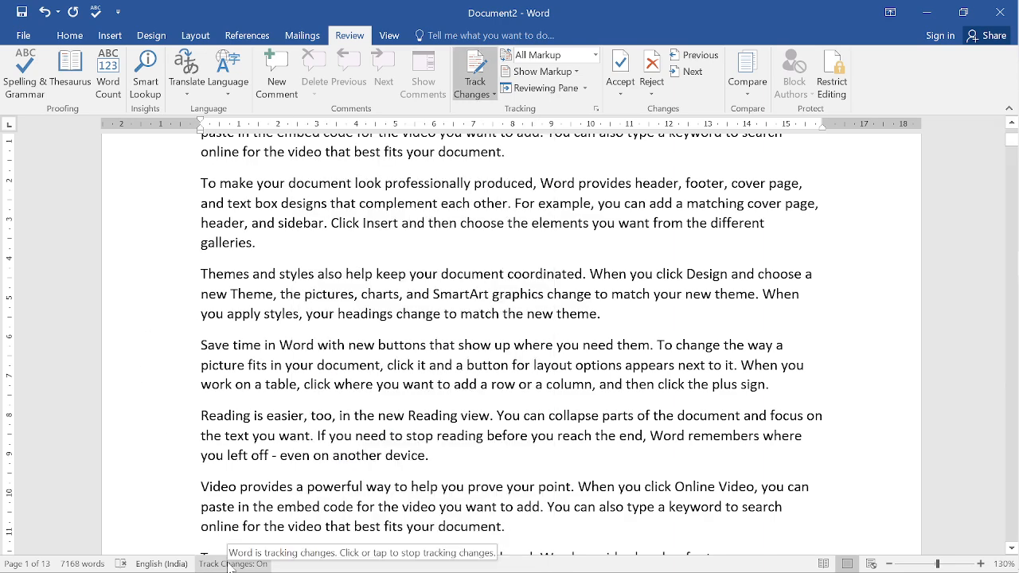
pyautogui.click(230, 563)
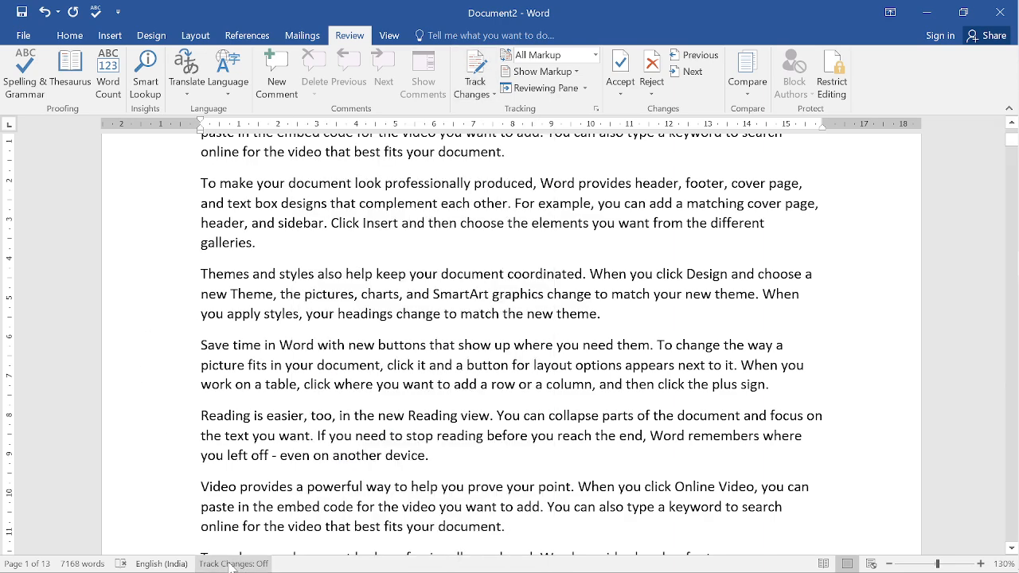
pyautogui.hotkey('ctrl', 'Home')
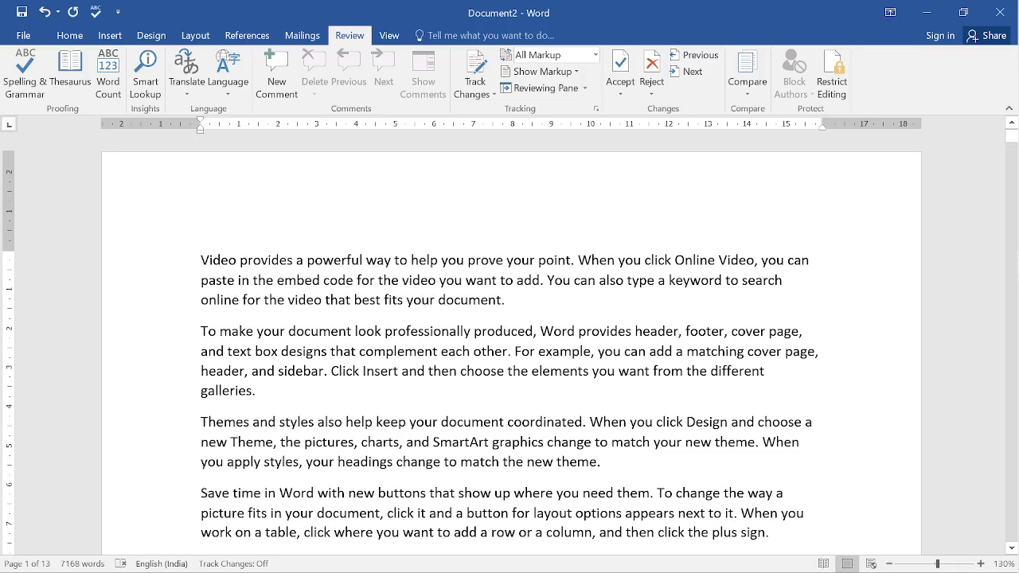
pyautogui.scroll(-3, 509, 343)
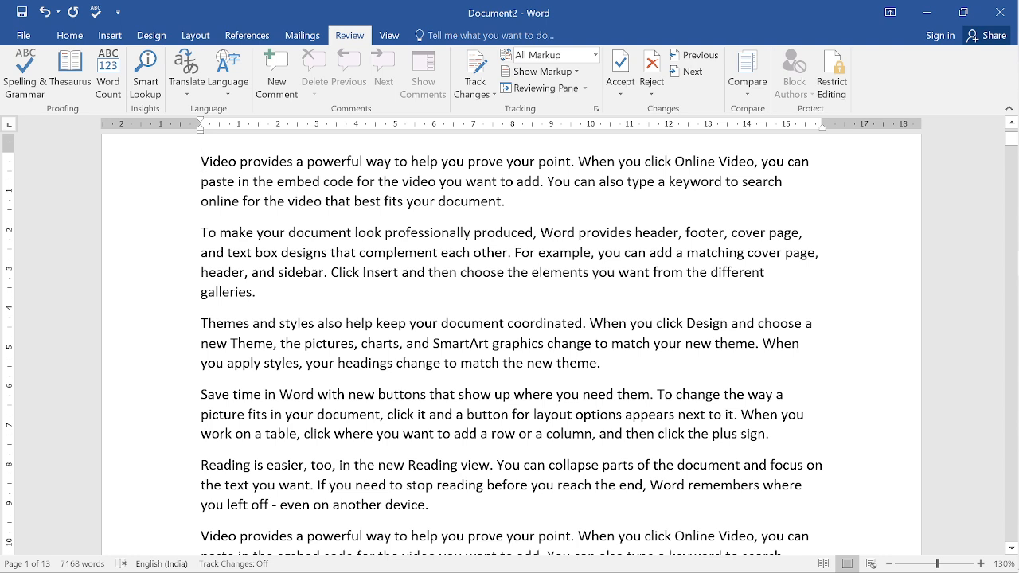
pyautogui.click(231, 563)
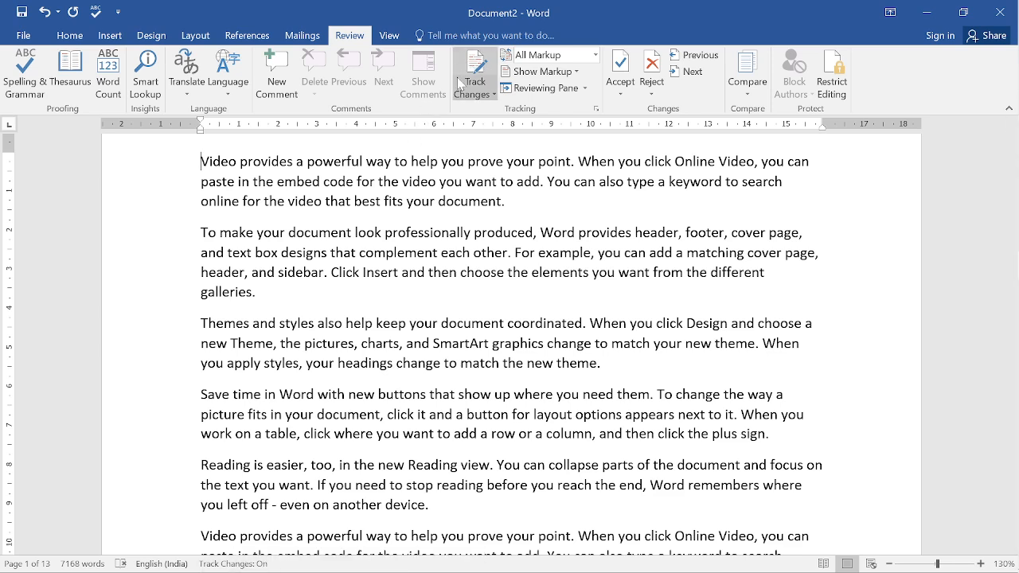
# Step: View the Track Changes options and close them without changing any setting
pyautogui.scroll(2, 483, 238)
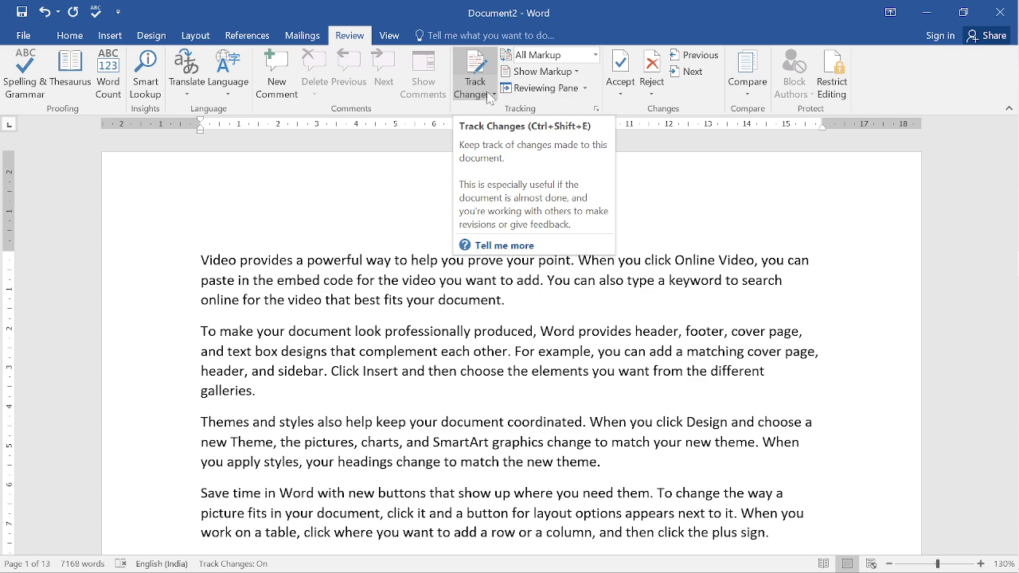
pyautogui.click(595, 109)
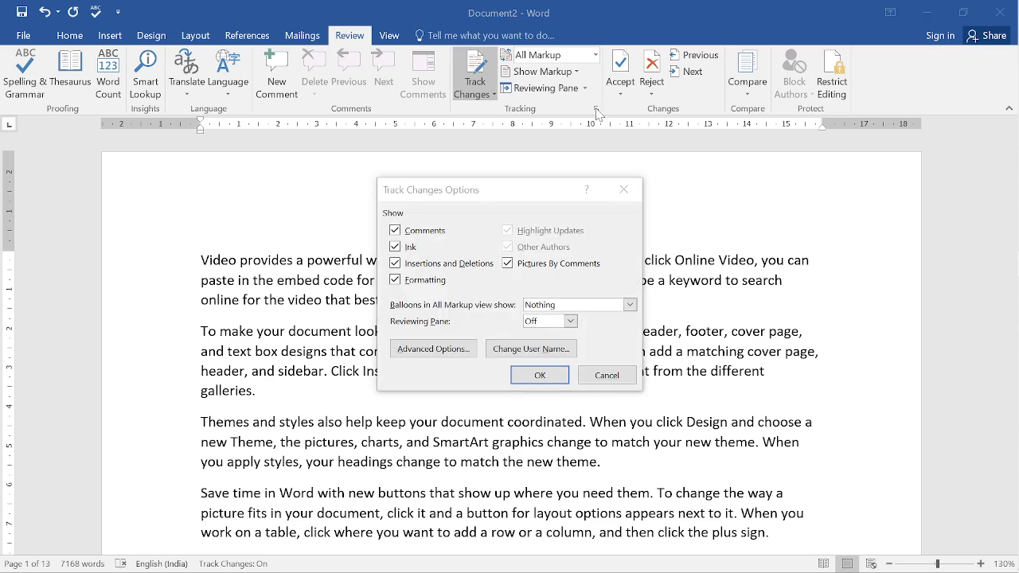
pyautogui.click(624, 189)
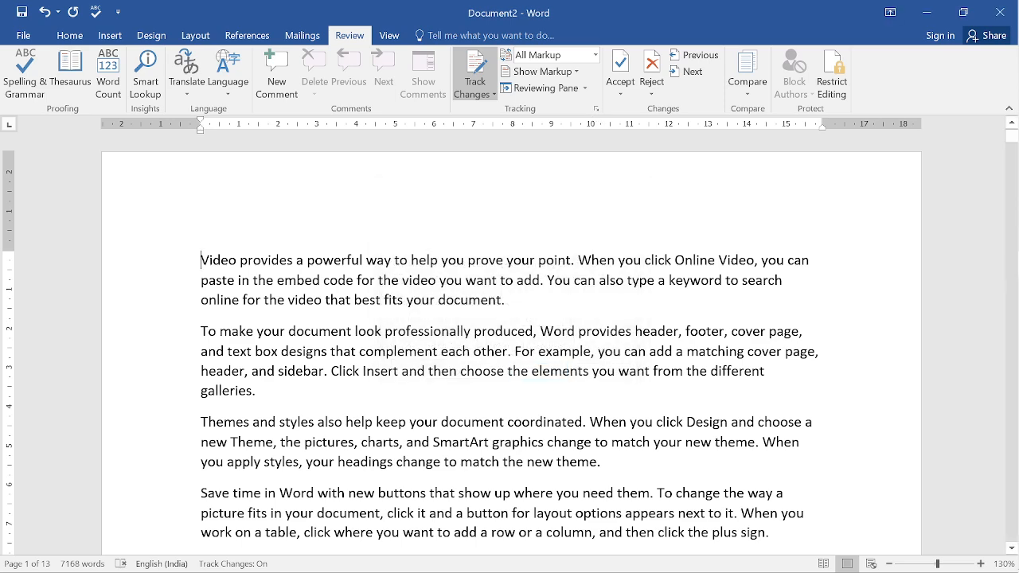
# Step: Lock change tracking by entering and confirming the tracking password, and check the tracking lock option
pyautogui.click(493, 96)
pyautogui.click(486, 130)
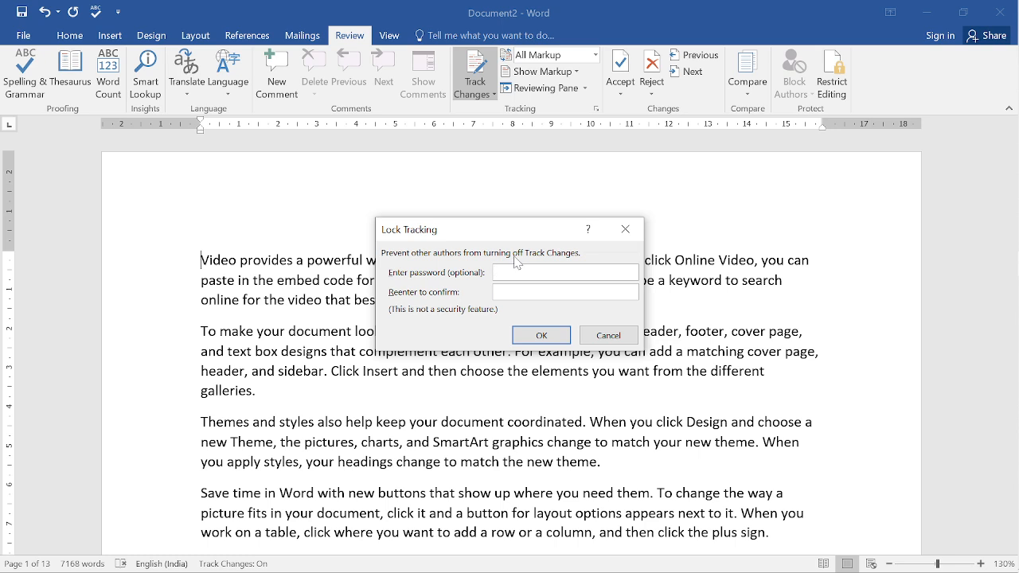
pyautogui.write('***')
pyautogui.click(497, 292)
pyautogui.write('***')
pyautogui.click(549, 336)
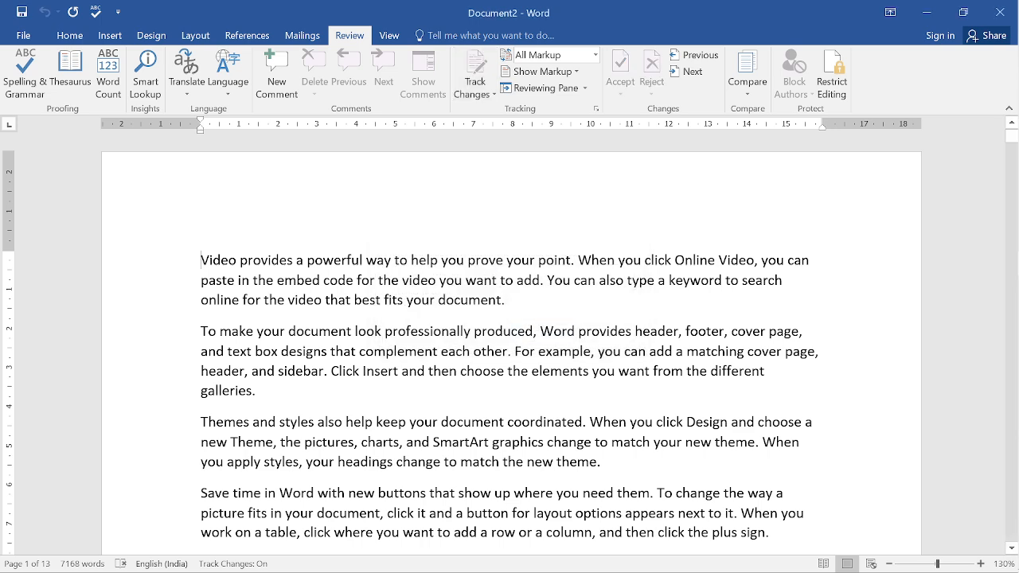
pyautogui.click(480, 98)
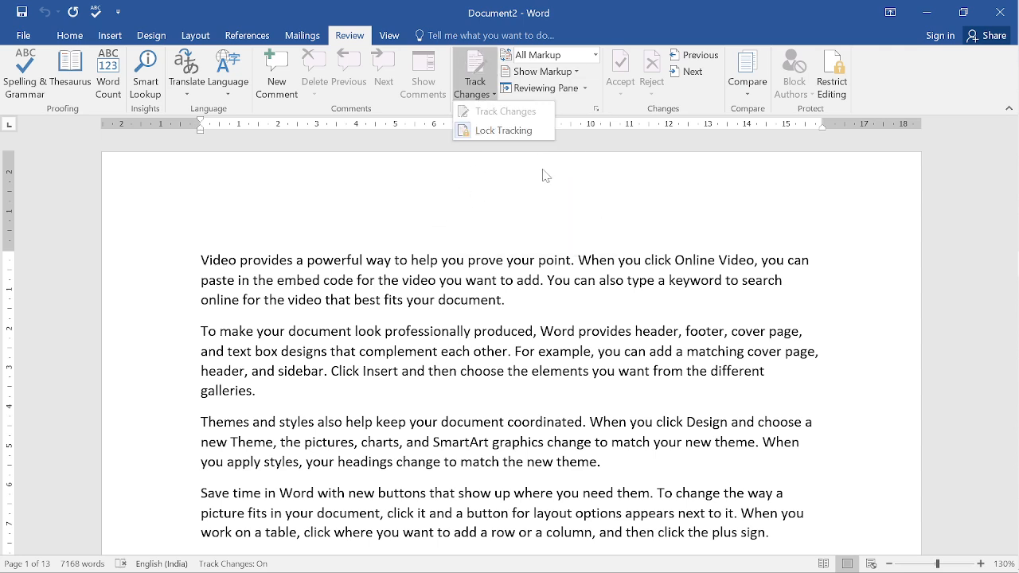
pyautogui.press('Escape')
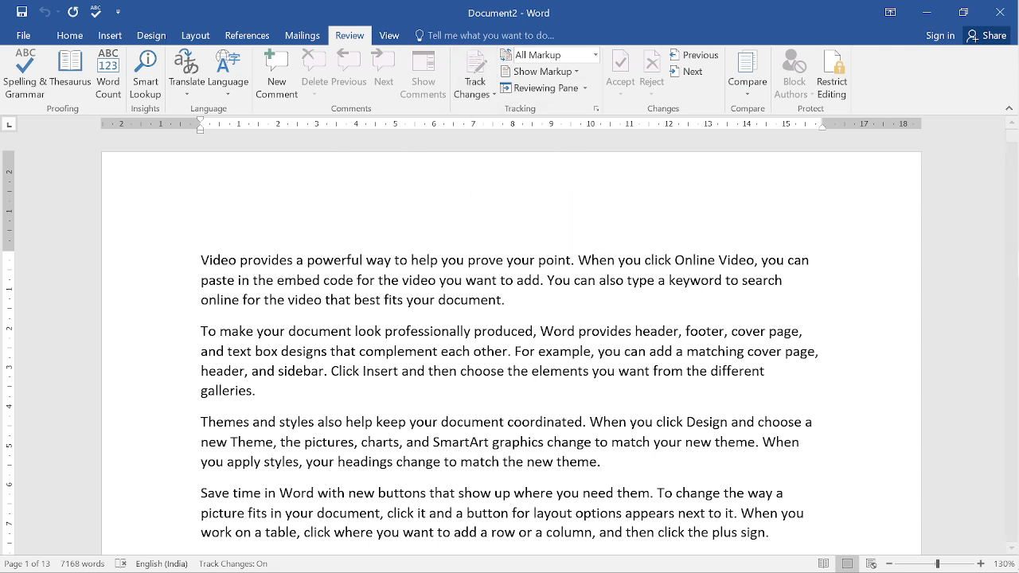
# Step: Delete the document's first paragraph, which starts with "Video provides a powerful way", as a tracked change
pyautogui.scroll(-2, 510, 350)
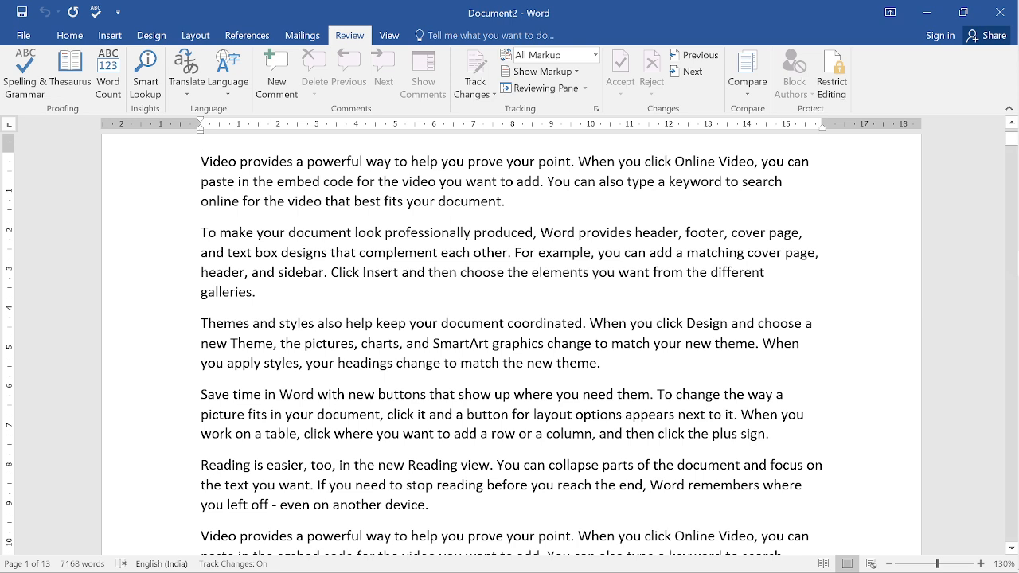
pyautogui.scroll(2, 509, 350)
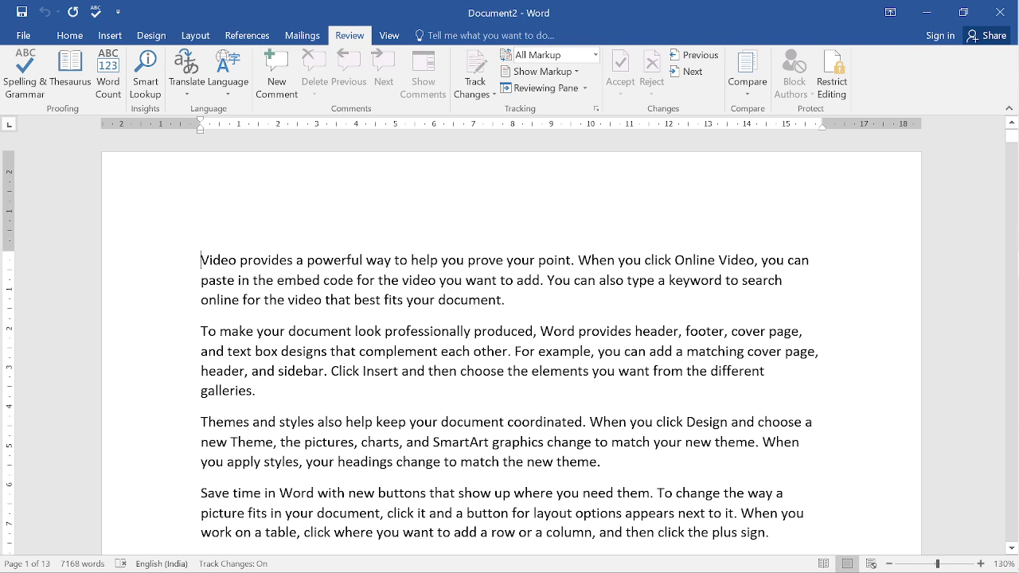
pyautogui.hotkey('ctrl', 'shift', 'Down')
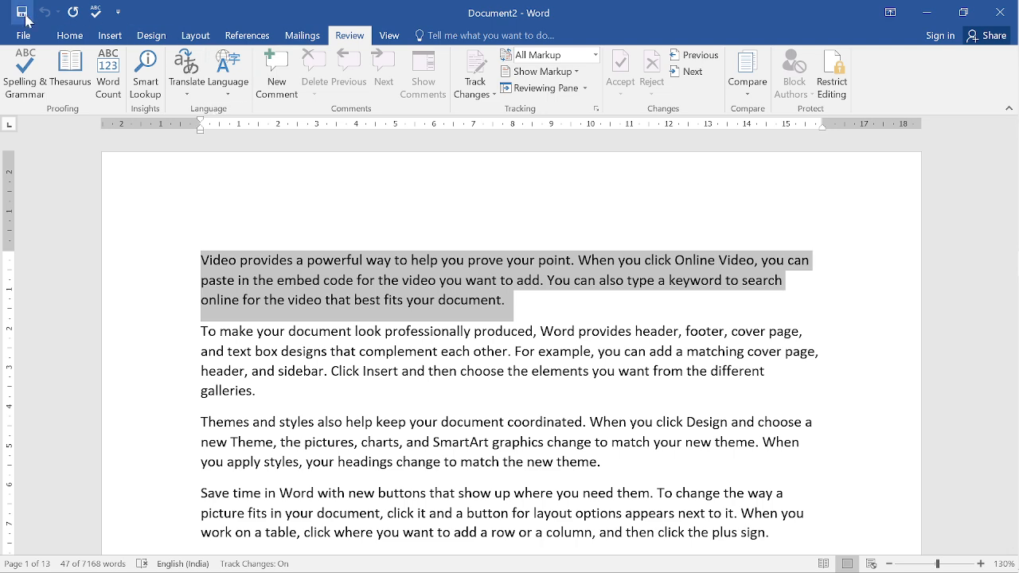
pyautogui.click(70, 35)
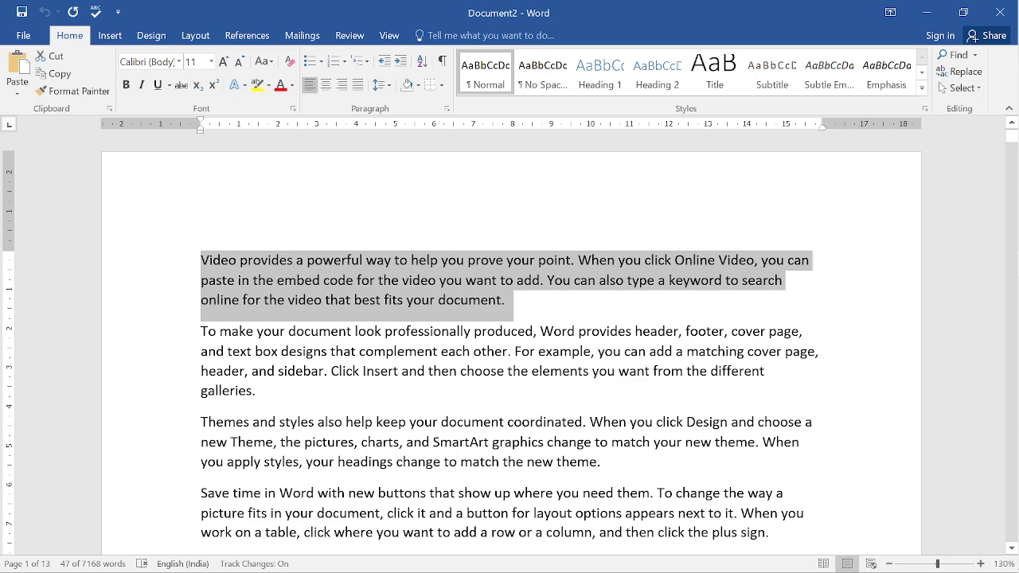
pyautogui.press('Delete')
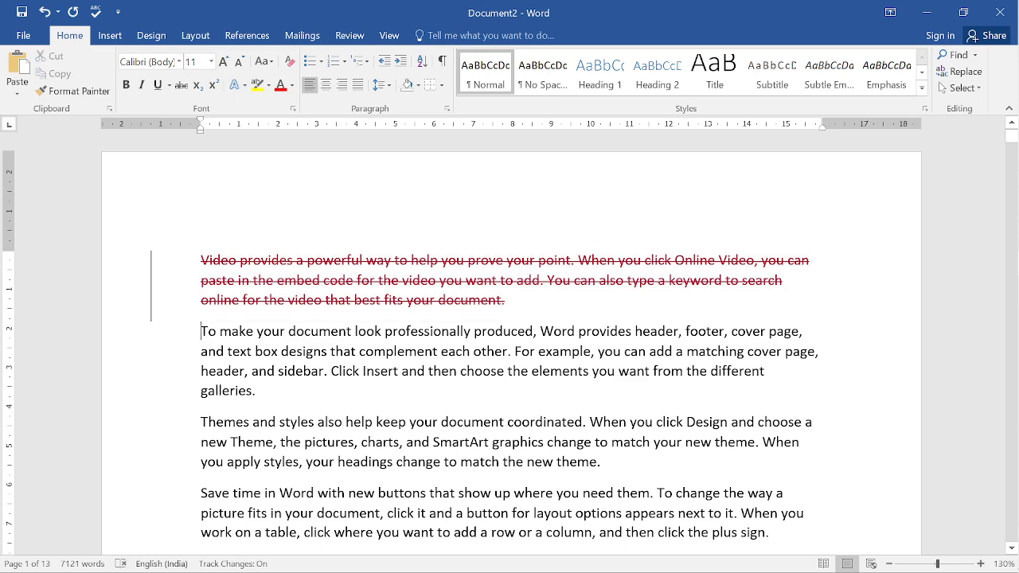
# Step: Make the first paragraph starting with "Save time in Word" bold
pyautogui.scroll(-3, 491, 336)
pyautogui.moveTo(202, 264); pyautogui.dragTo(491, 335)
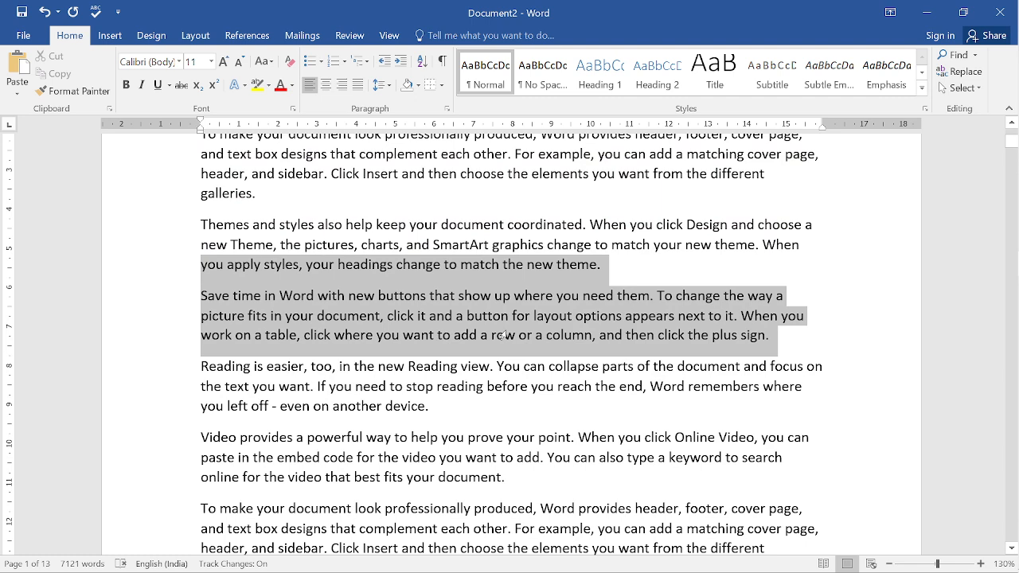
pyautogui.click(436, 315)
pyautogui.moveTo(201, 295); pyautogui.dragTo(776, 344)
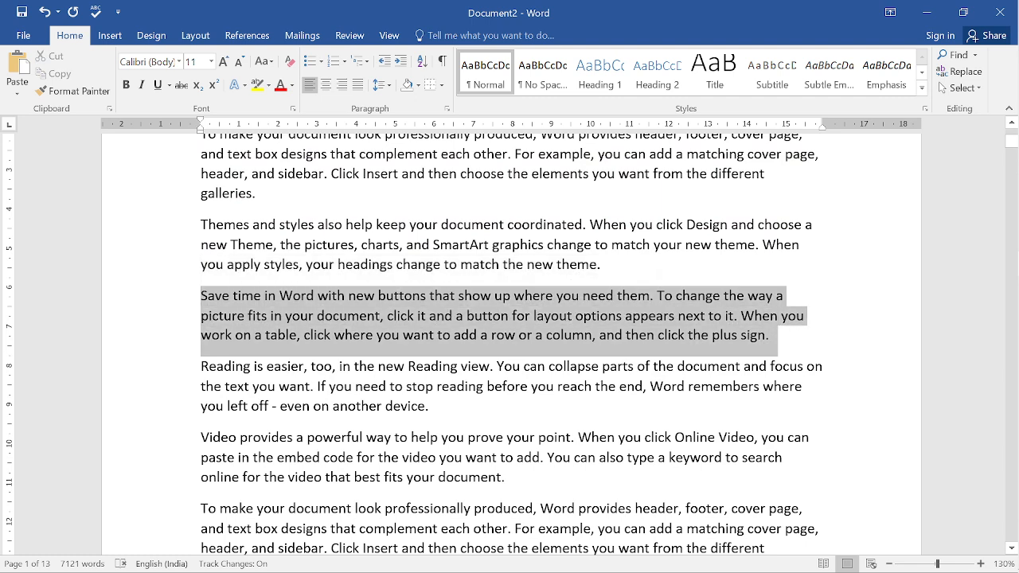
pyautogui.click(126, 84)
# Step: Insert an empty paragraph after the second paragraph that starts with "Themes and styles"
pyautogui.scroll(-5, 509, 342)
pyautogui.scroll(-1, 509, 342)
pyautogui.click(601, 292)
pyautogui.press('Return')
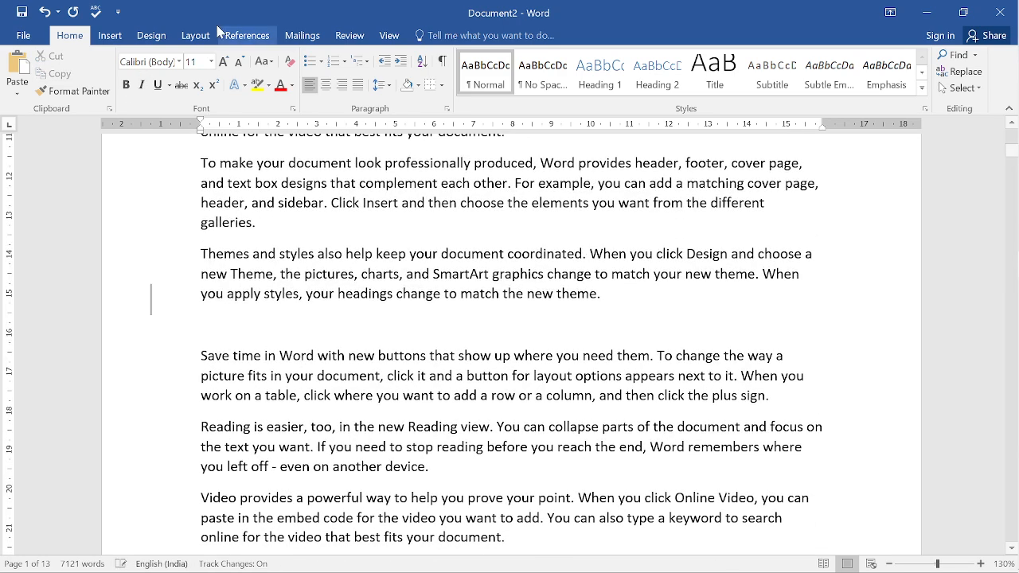
# Step: Insert a logo picture from the 03 - Logo folder, inside 02 - ZC- AM Office on drive D, into the empty paragraph
pyautogui.click(109, 36)
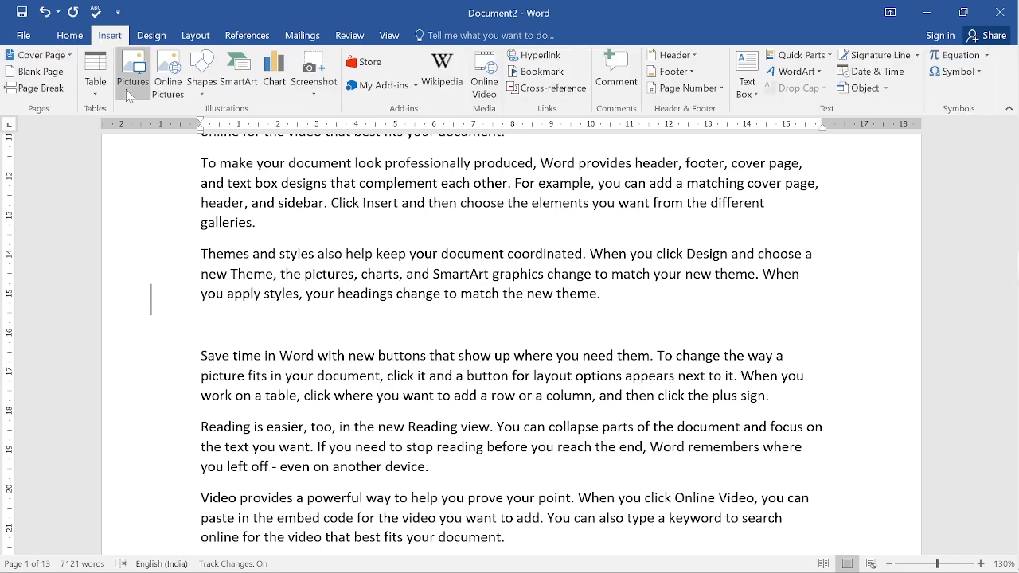
pyautogui.click(136, 89)
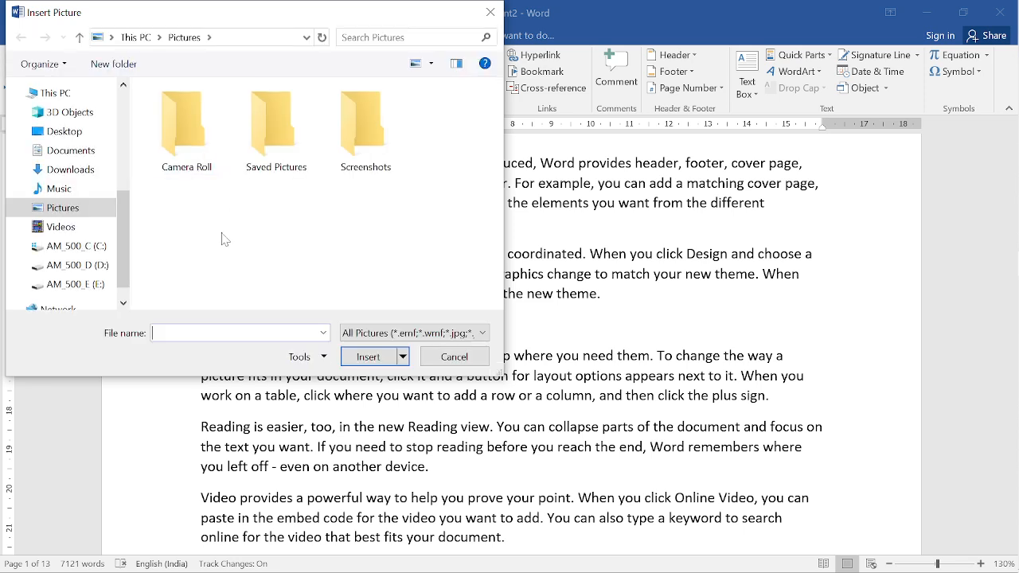
pyautogui.click(90, 270)
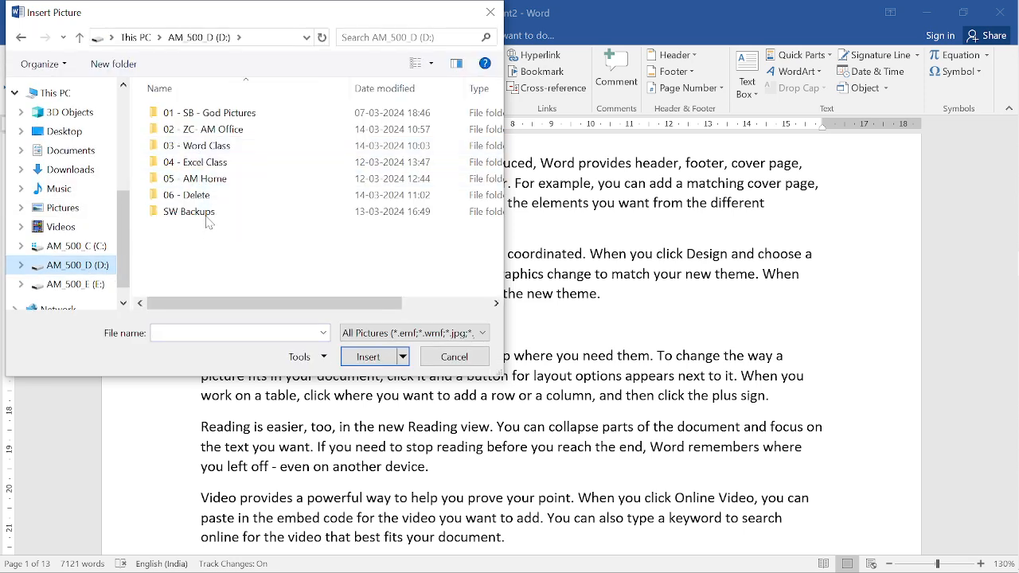
pyautogui.click(221, 130)
pyautogui.doubleClick(221, 131)
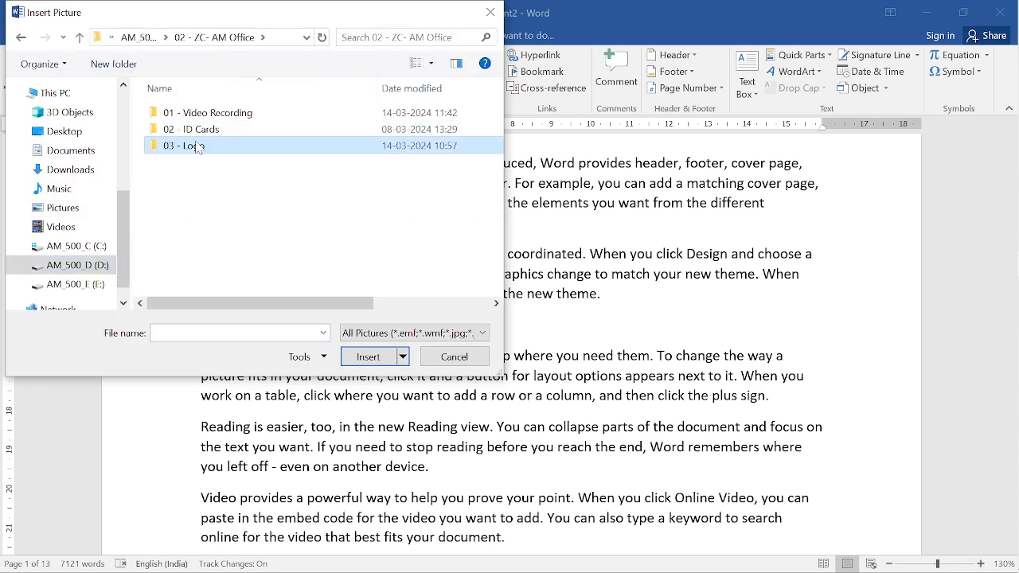
pyautogui.doubleClick(215, 146)
pyautogui.click(188, 128)
pyautogui.click(366, 357)
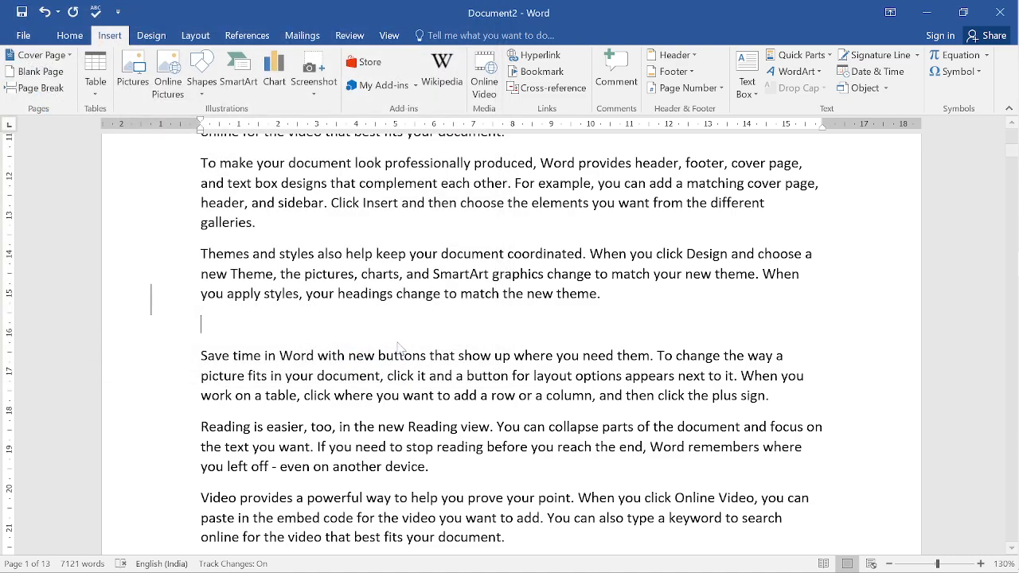
# Step: Shrink the inserted logo picture proportionally to about 5.1 cm high and 6.4 cm wide
pyautogui.scroll(-8, 446, 335)
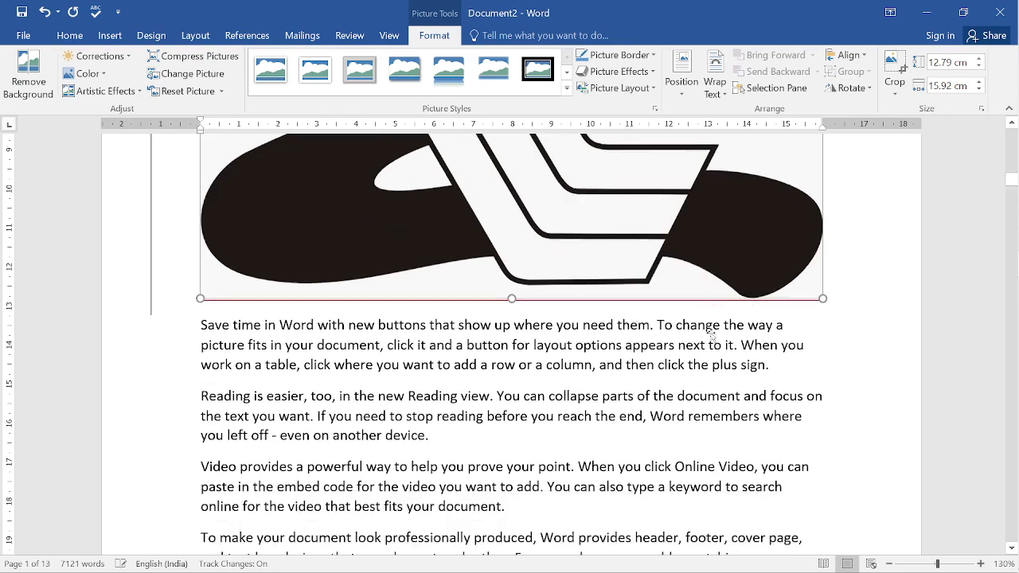
pyautogui.scroll(-6, 748, 261)
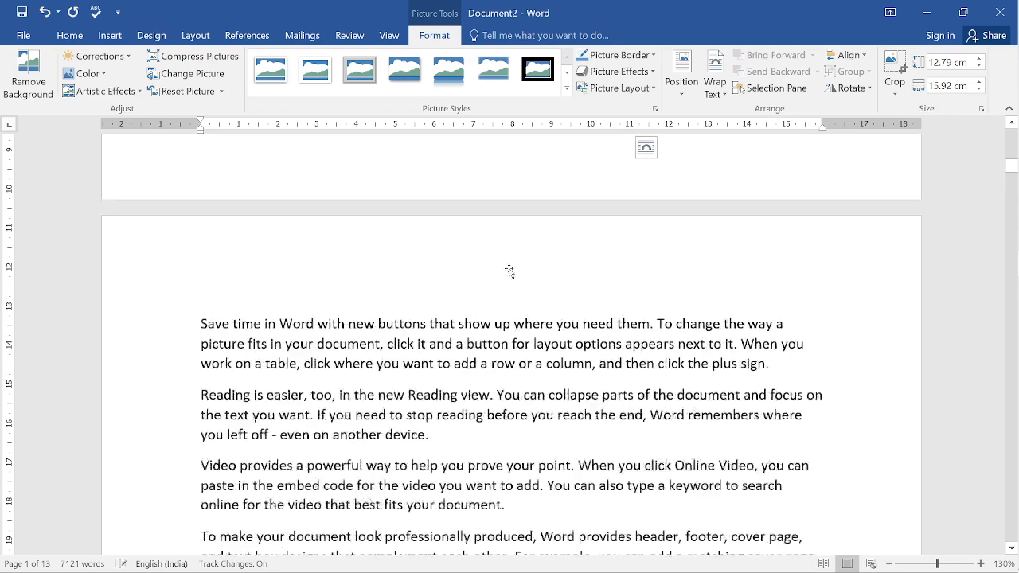
pyautogui.scroll(-5, 413, 395)
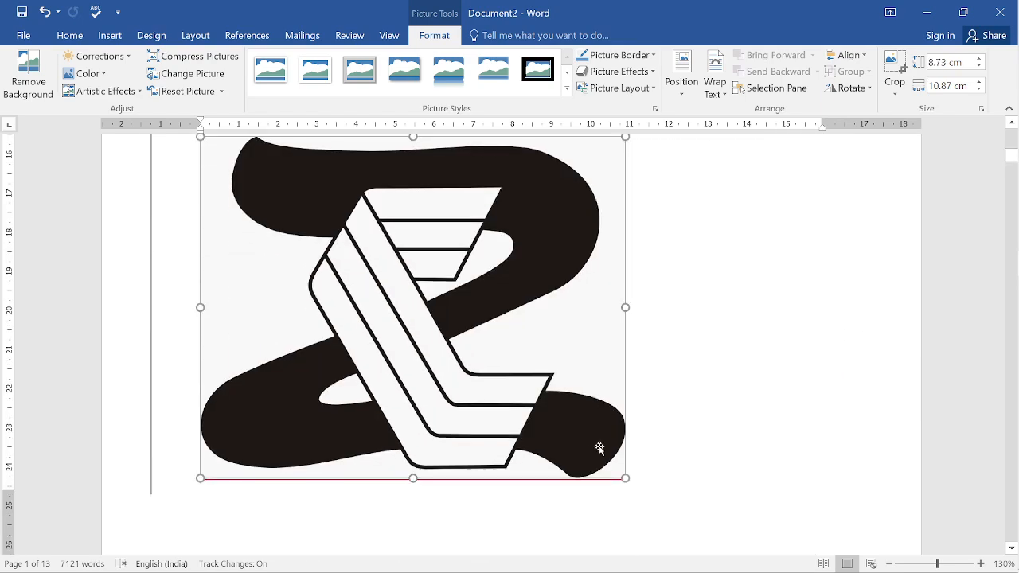
pyautogui.moveTo(626, 478); pyautogui.dragTo(454, 315)
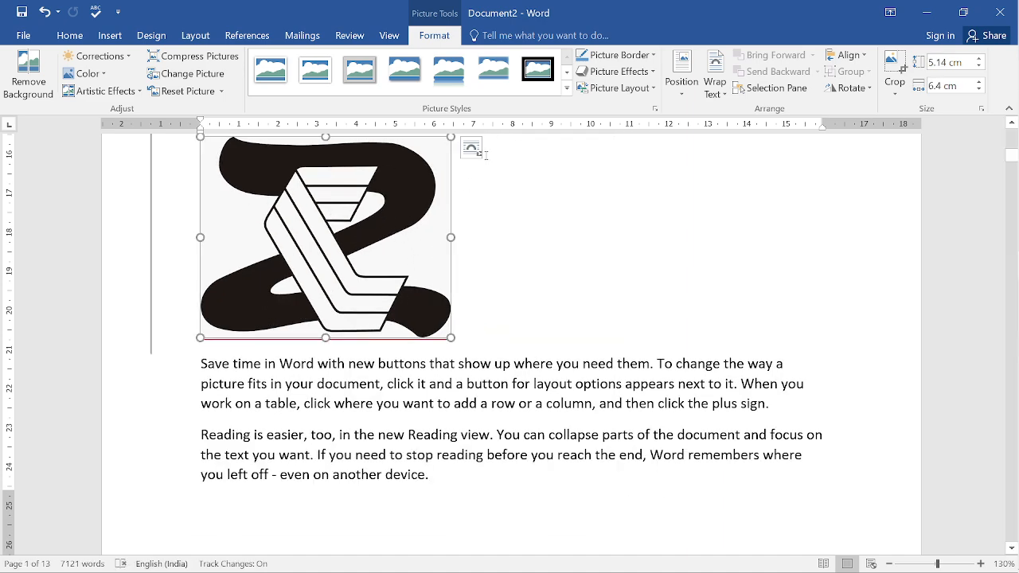
# Step: Set the logo picture's text wrapping to Square and move it to the middle of the "Save time in Word" and "Reading is easier" paragraphs
pyautogui.click(472, 149)
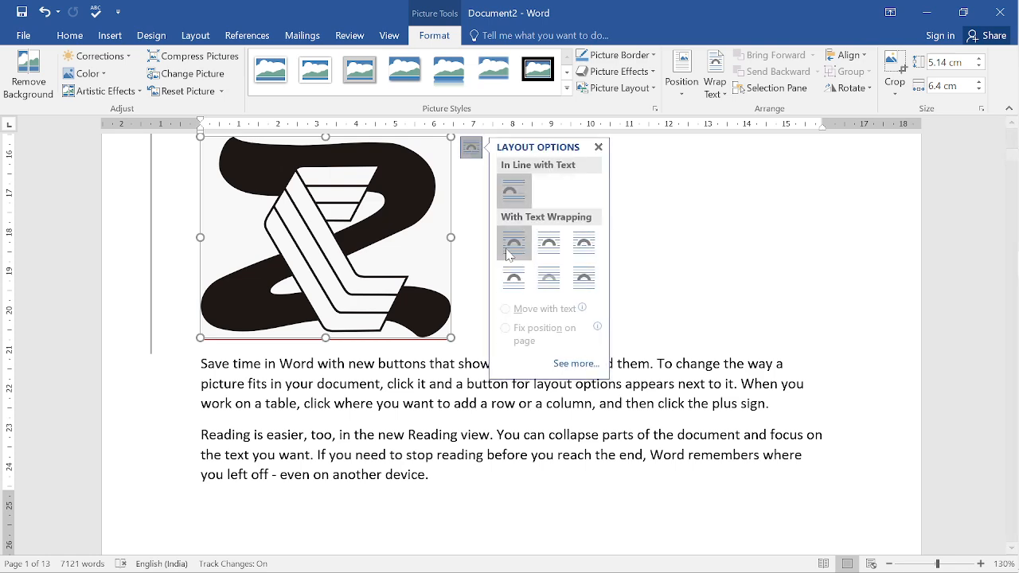
pyautogui.click(514, 242)
pyautogui.moveTo(339, 213); pyautogui.dragTo(462, 249)
# Step: Try the Double Frame, Black and Soft Edge Rectangle styles on the logo picture, and apply the Drop Shadow Rectangle style
pyautogui.click(530, 80)
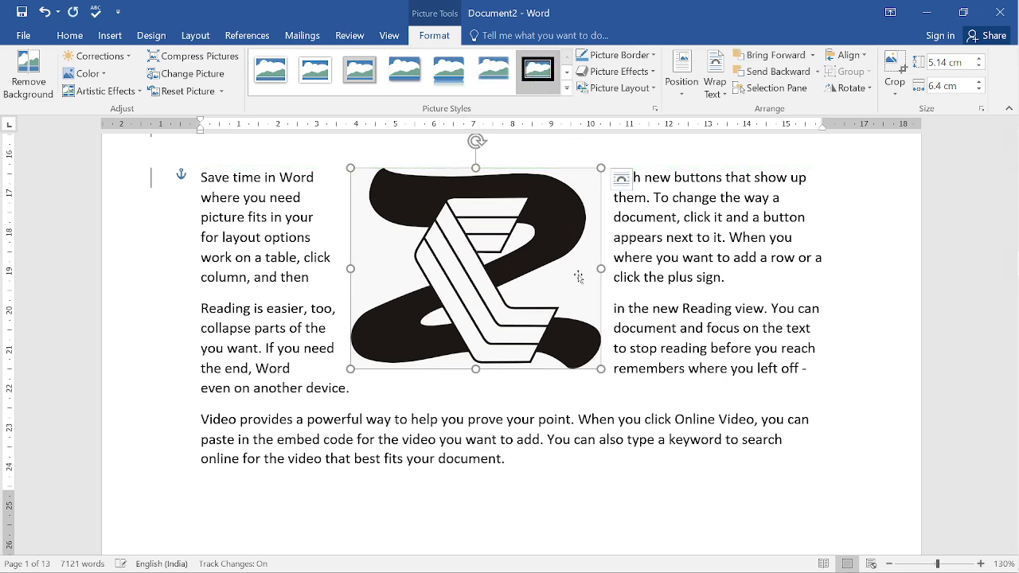
pyautogui.scroll(2, 578, 273)
pyautogui.scroll(5, 577, 273)
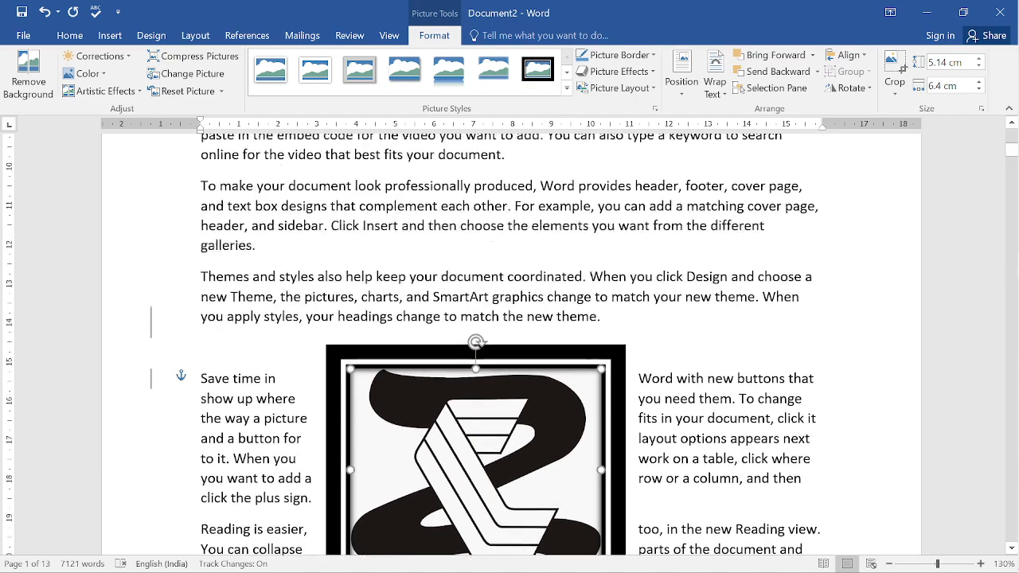
pyautogui.scroll(-2, 578, 273)
pyautogui.click(493, 70)
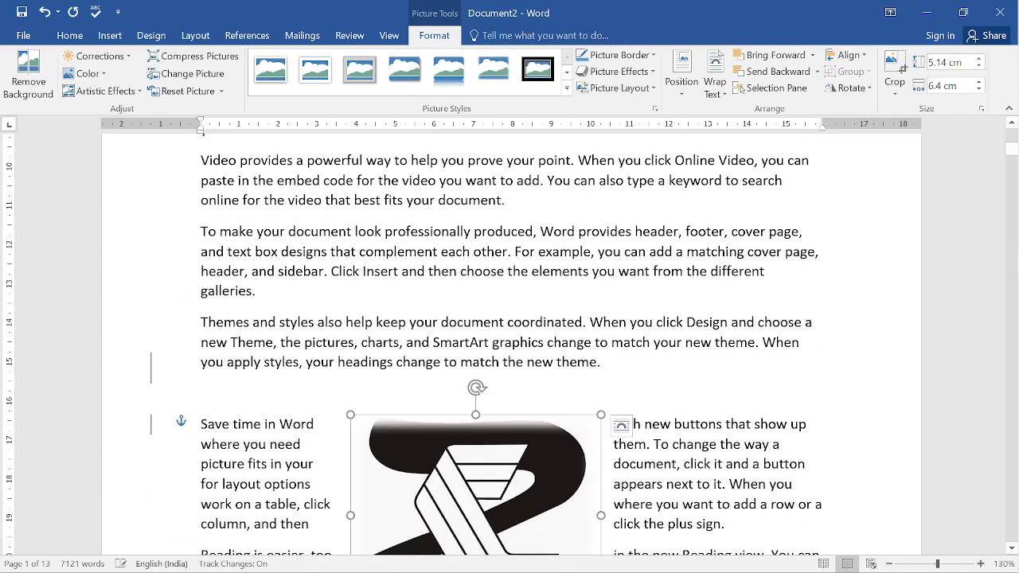
pyautogui.scroll(-4, 525, 319)
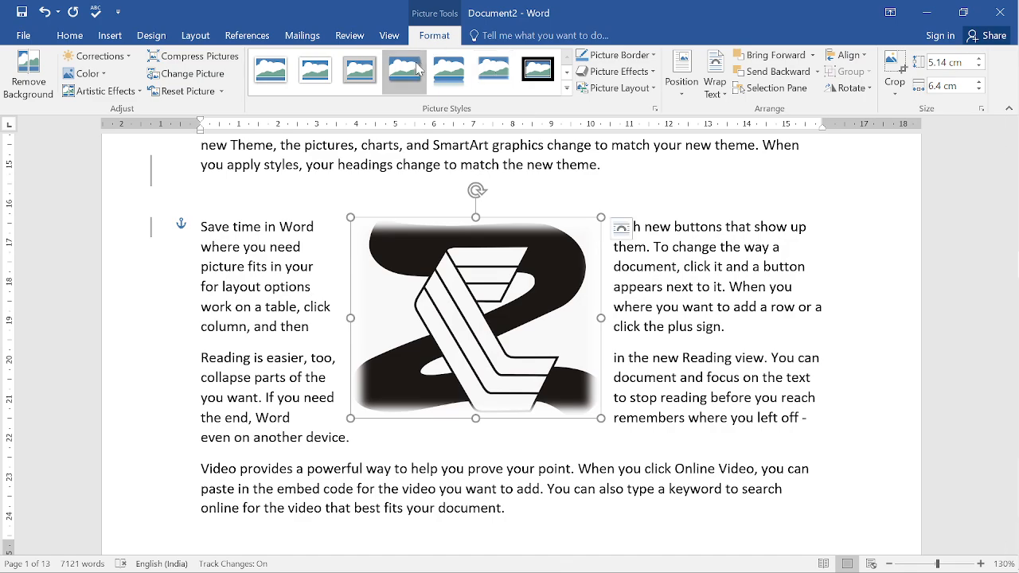
pyautogui.click(417, 70)
# Step: Several pages further on, add an empty paragraph after one starting with "Save time in Word" and insert a four-column table there
pyautogui.scroll(5, 525, 274)
pyautogui.scroll(-13, 525, 274)
pyautogui.scroll(-4, 526, 274)
pyautogui.scroll(9, 526, 275)
pyautogui.scroll(-13, 525, 275)
pyautogui.scroll(2, 525, 274)
pyautogui.scroll(-6, 525, 275)
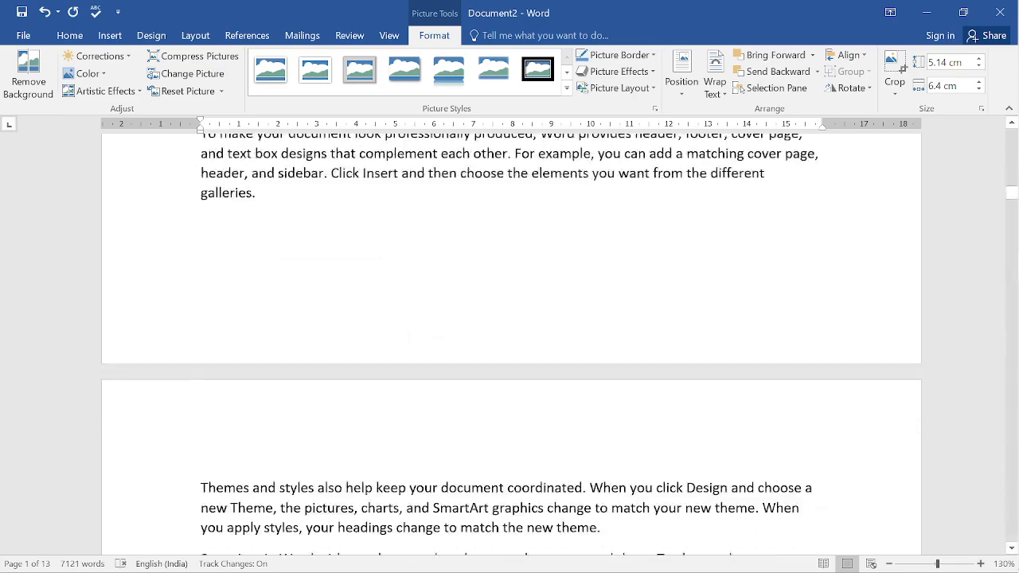
pyautogui.scroll(1, 525, 274)
pyautogui.scroll(6, 525, 275)
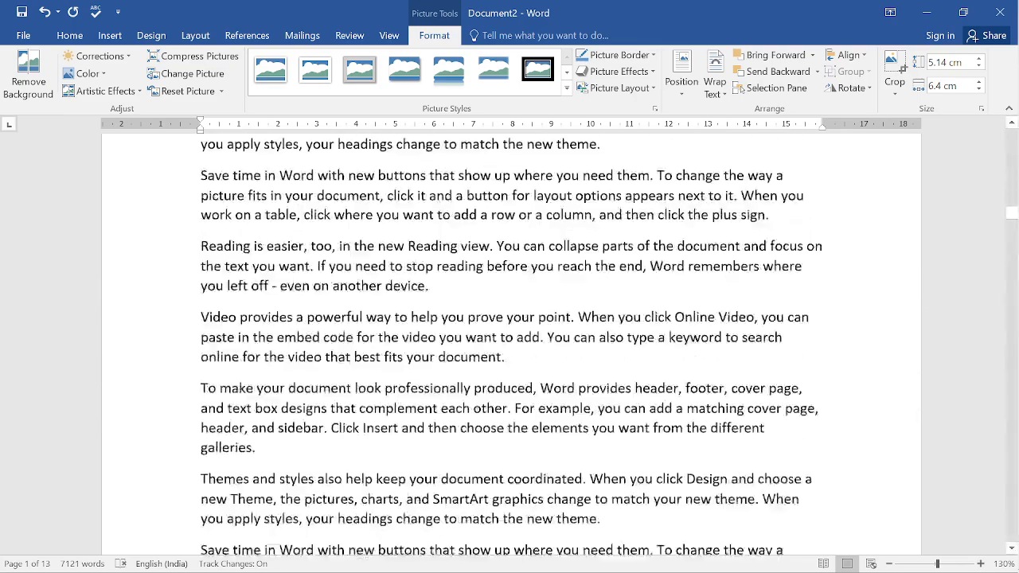
pyautogui.scroll(-6, 525, 274)
pyautogui.scroll(4, 525, 275)
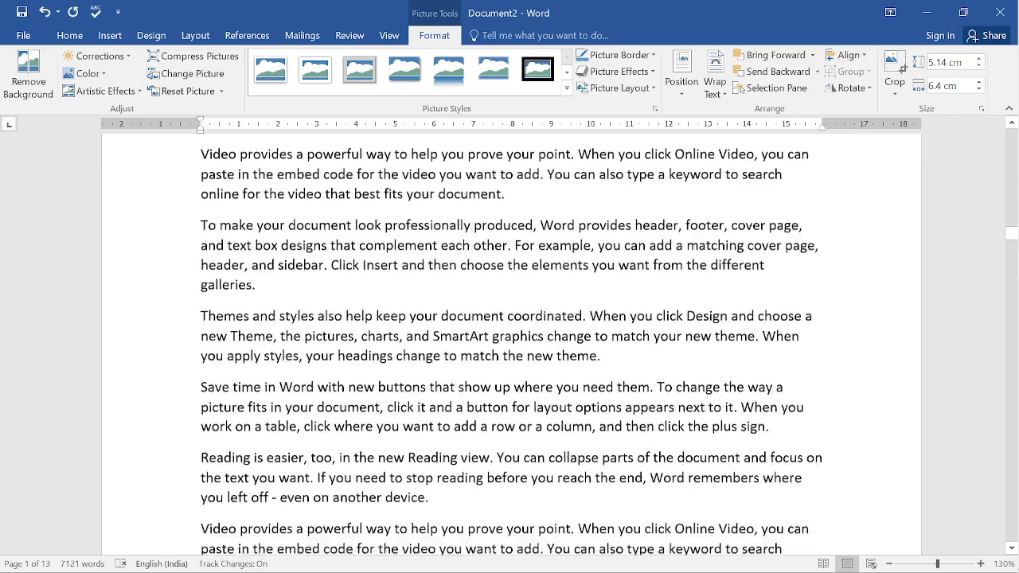
pyautogui.scroll(-4, 526, 275)
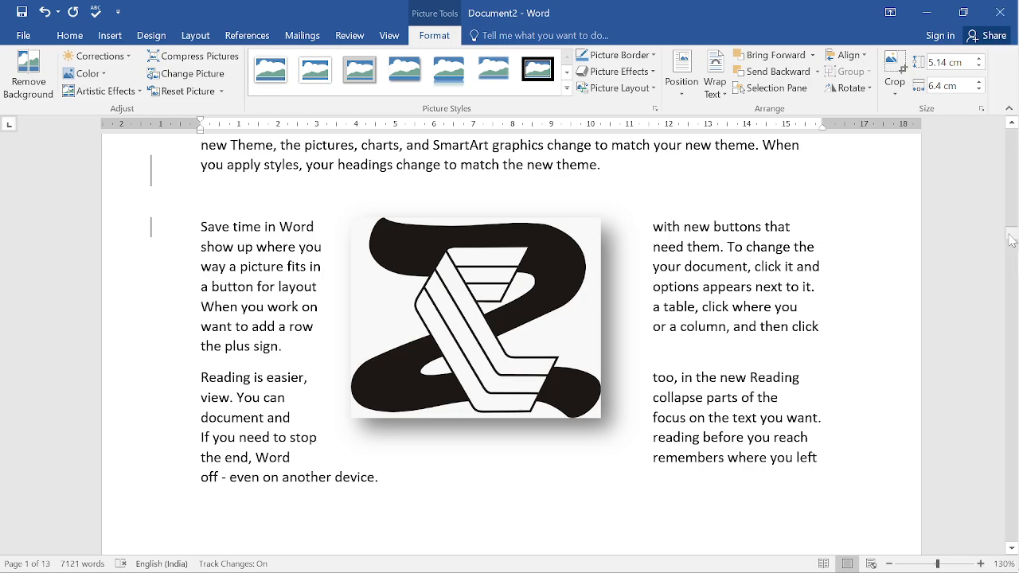
pyautogui.moveTo(1012, 237); pyautogui.dragTo(1012, 256)
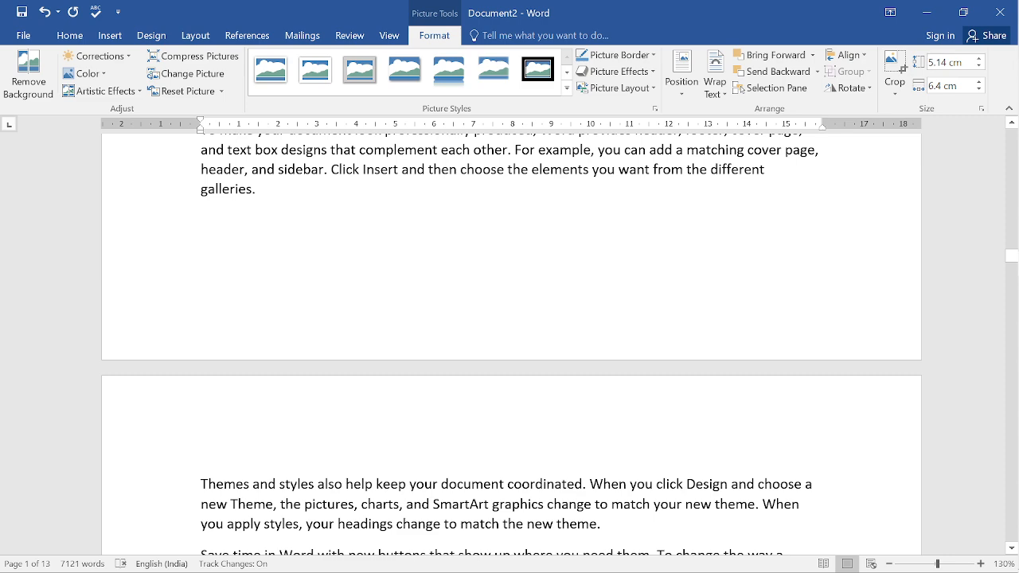
pyautogui.scroll(4, 509, 342)
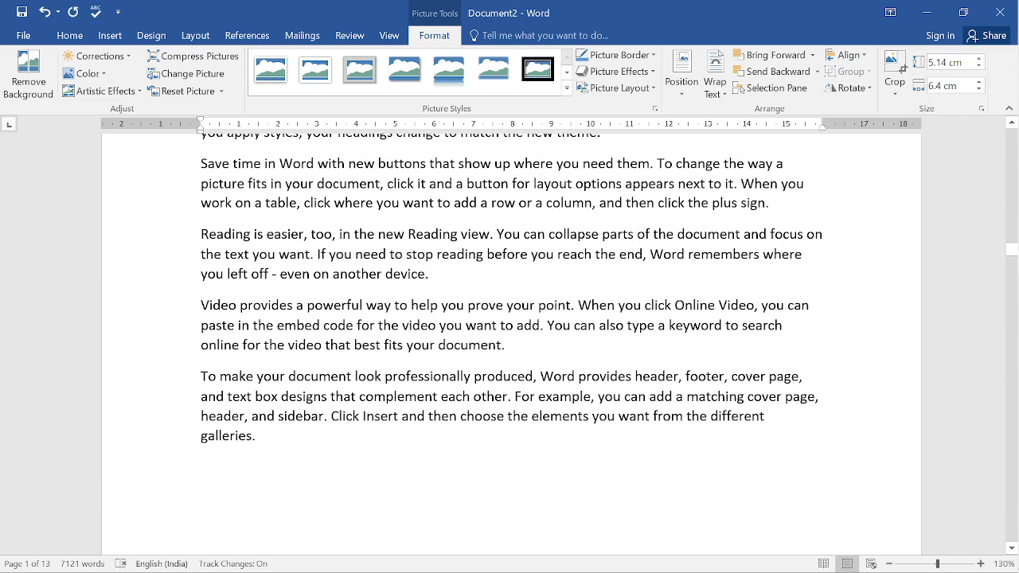
pyautogui.click(767, 202)
pyautogui.press('Return')
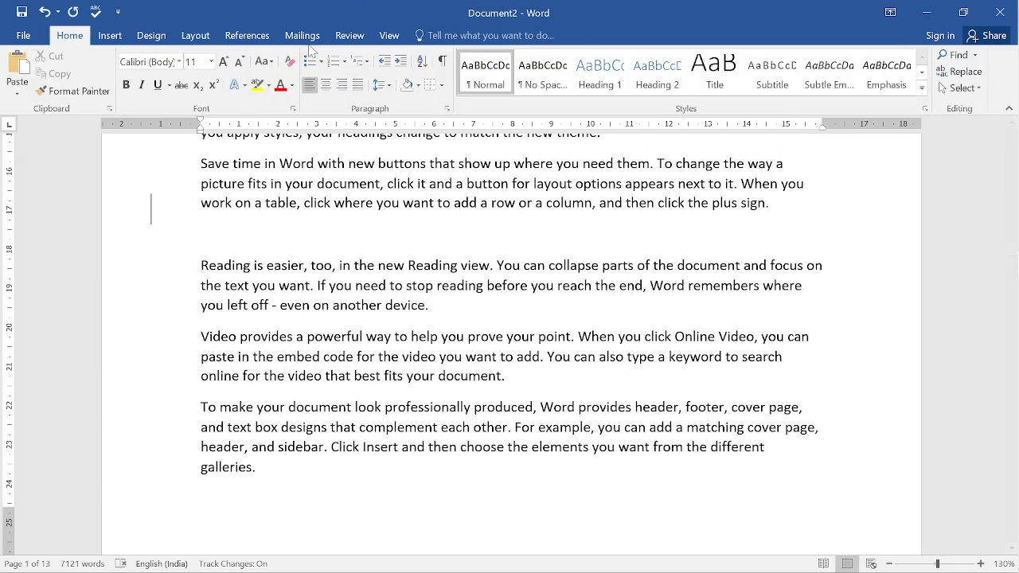
pyautogui.click(111, 38)
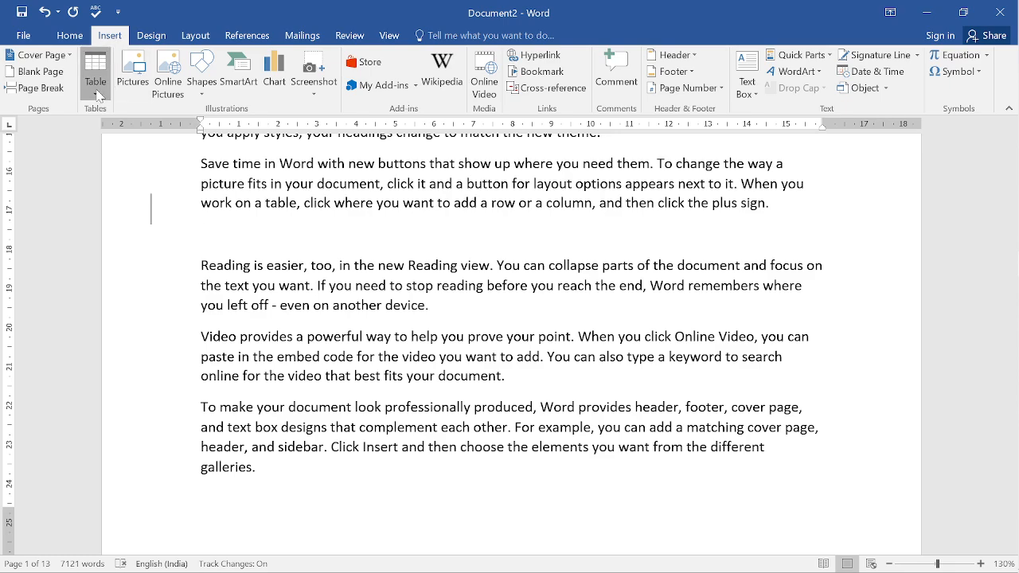
pyautogui.click(96, 79)
pyautogui.click(157, 212)
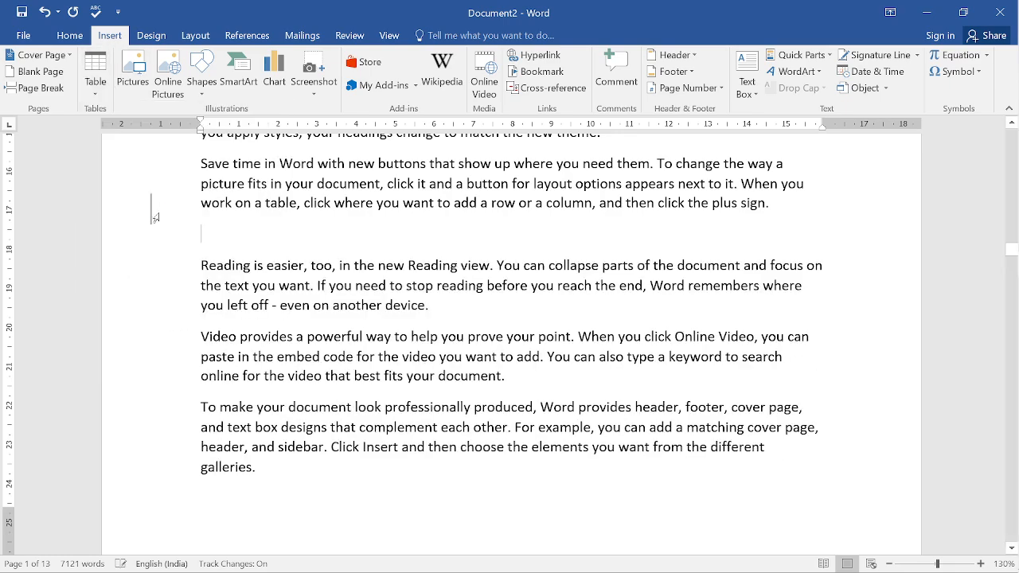
# Step: Insert an empty paragraph before the one starting with "vides a powerful way", and highlight the "Reading is easier" paragraph above it in yellow
pyautogui.hotkey('ctrl', 'z')
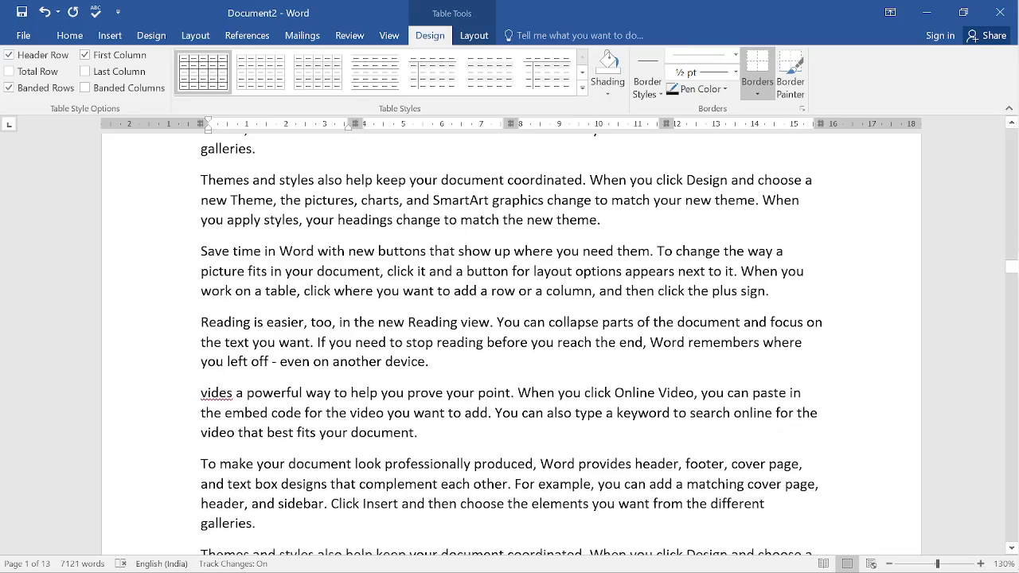
pyautogui.press('Return')
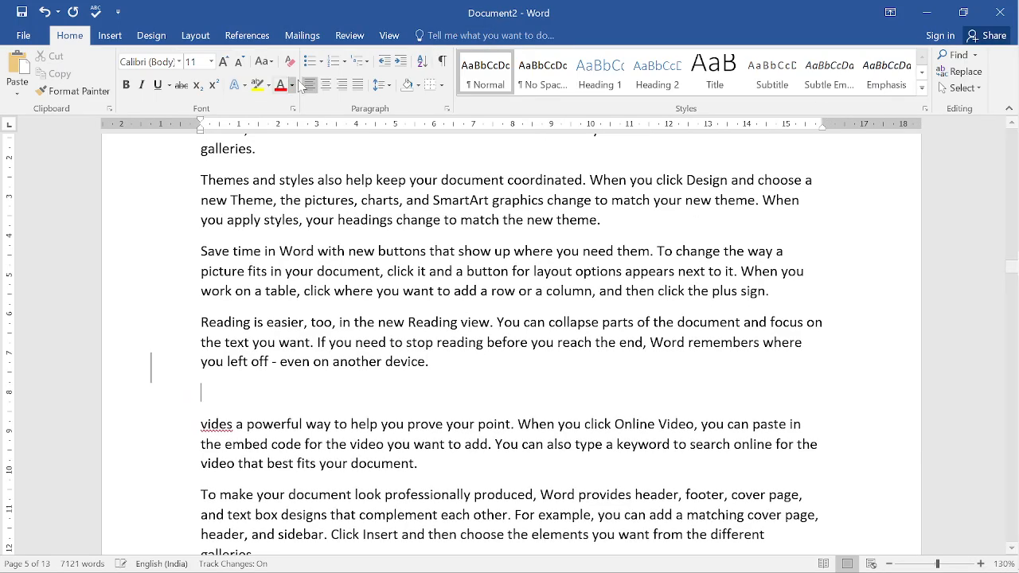
pyautogui.moveTo(200, 321); pyautogui.dragTo(207, 402)
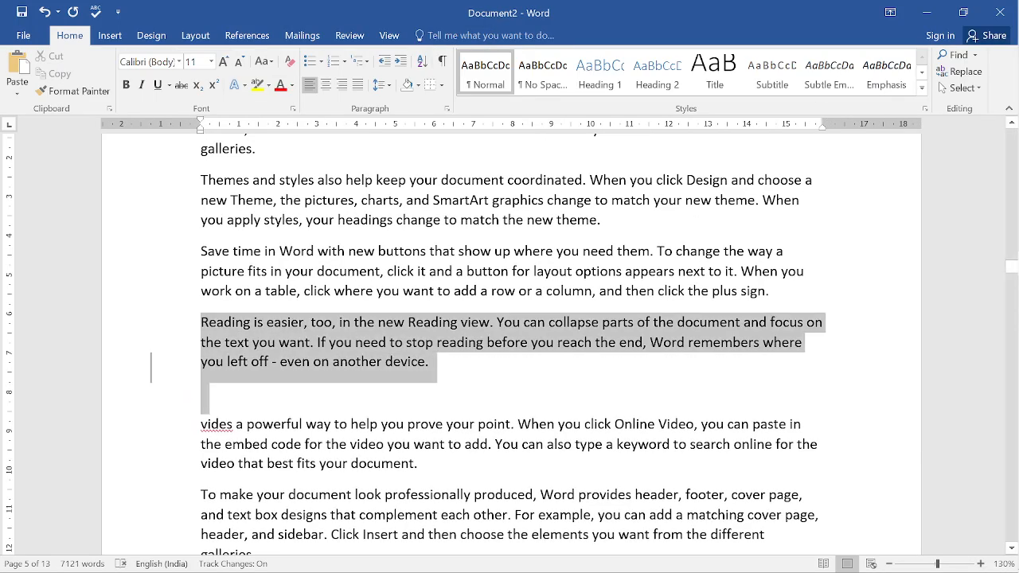
pyautogui.click(258, 89)
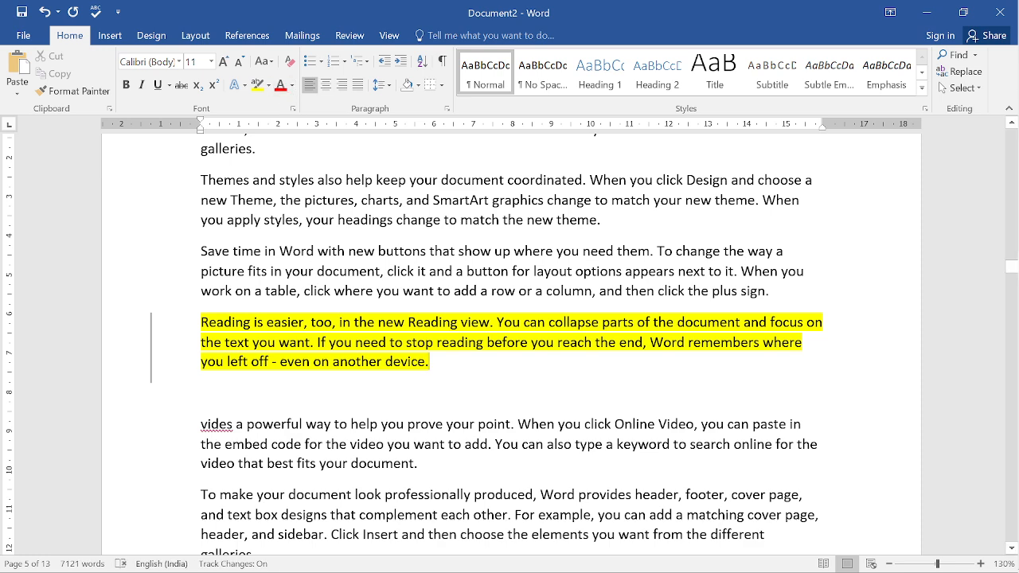
pyautogui.moveTo(201, 322); pyautogui.dragTo(436, 381)
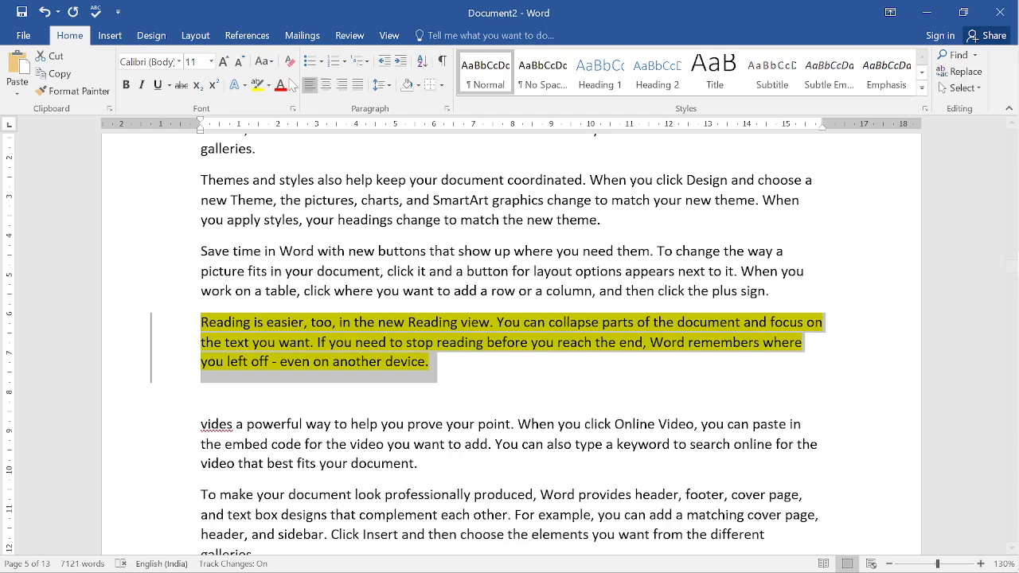
# Step: Return to the document's start and review the tracked edits from the first paragraph down to the logo picture
pyautogui.hotkey('ctrl', 'z')
pyautogui.hotkey('ctrl', 'z')
pyautogui.hotkey('ctrl', 'z')
pyautogui.hotkey('ctrl', 'z')
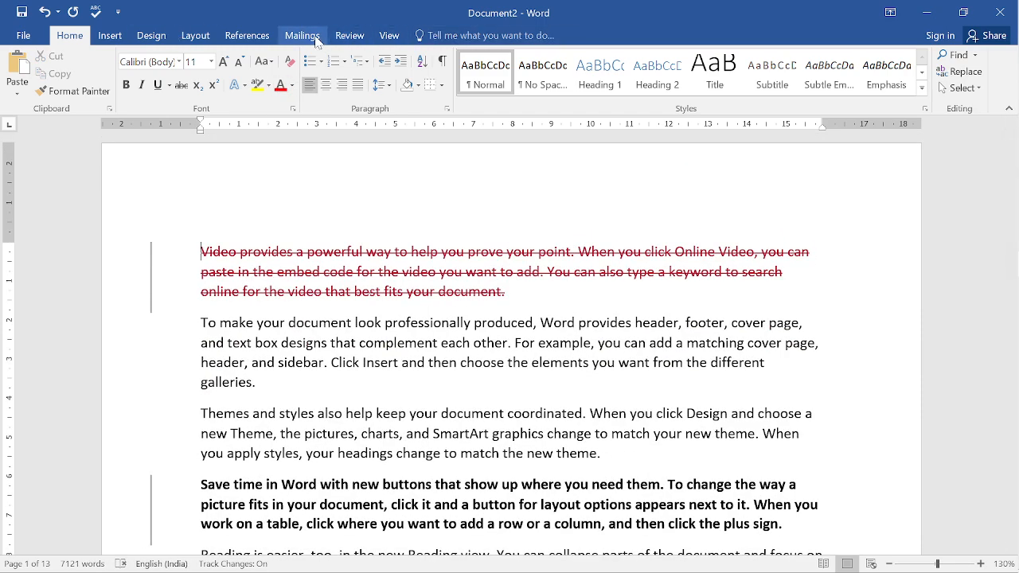
pyautogui.click(349, 35)
pyautogui.scroll(-2, 509, 342)
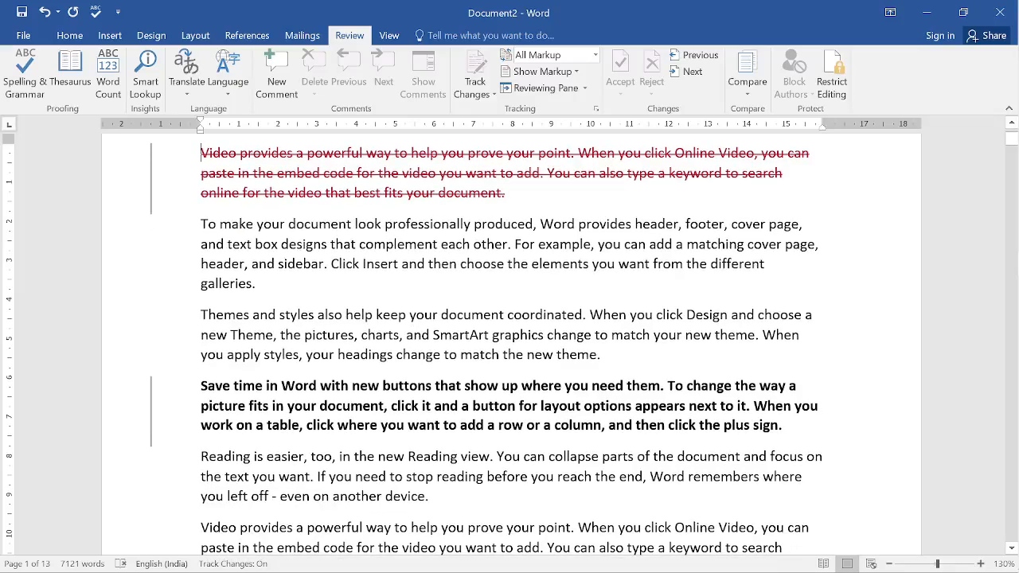
pyautogui.scroll(2, 510, 342)
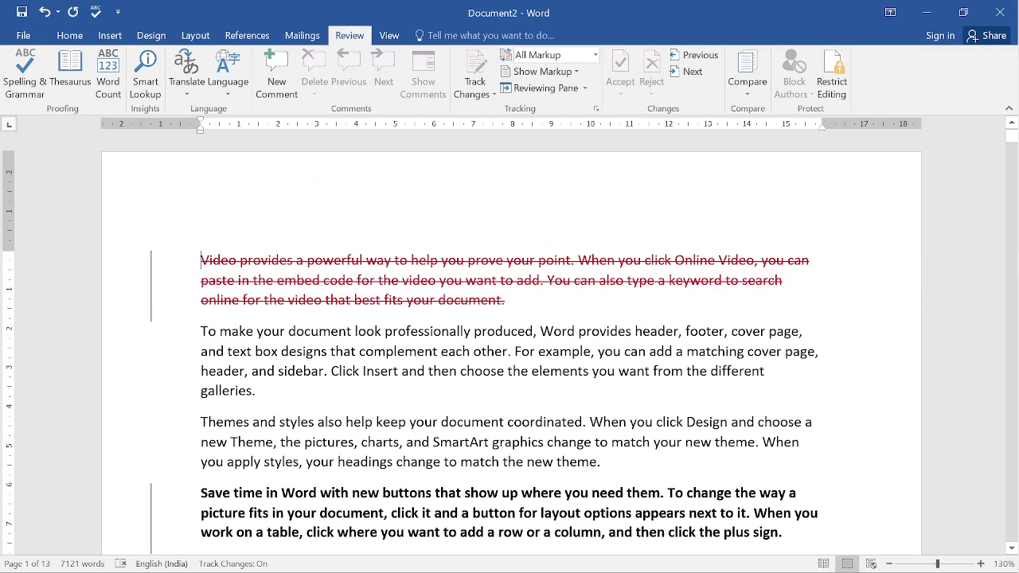
pyautogui.scroll(-12, 481, 392)
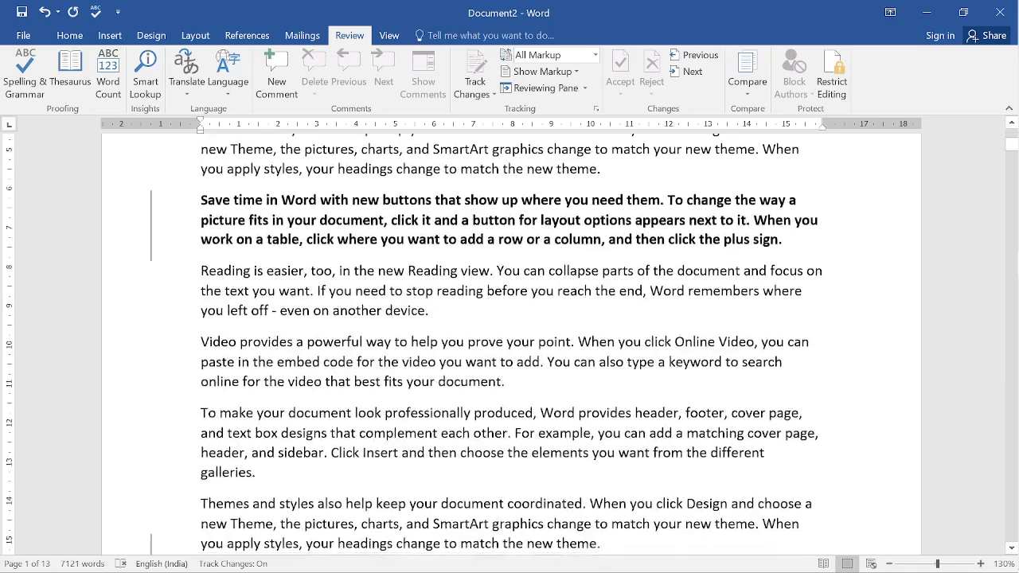
pyautogui.scroll(-1, 481, 391)
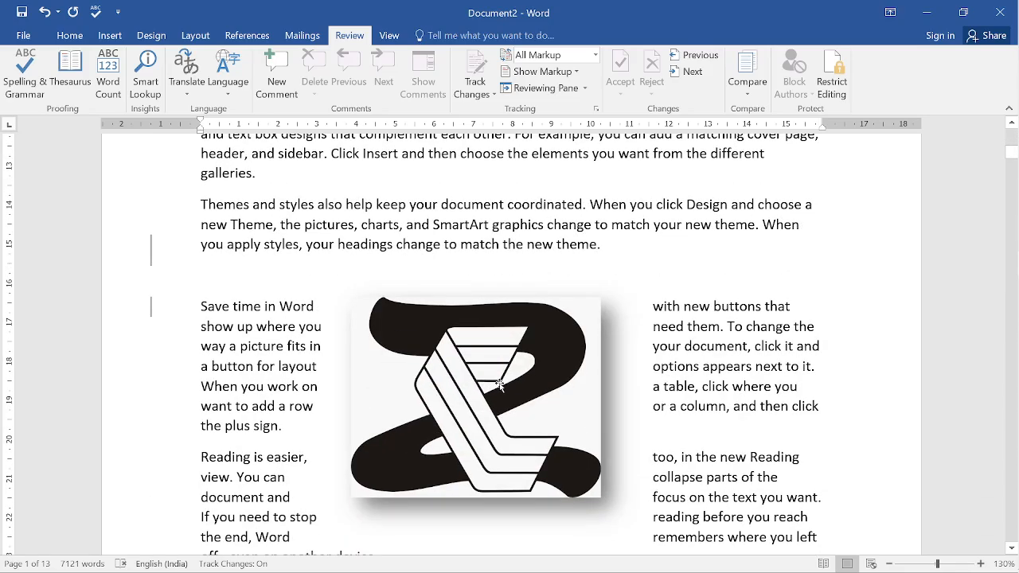
# Step: Highlight the deleted paragraph at the document's start in yellow
pyautogui.scroll(13, 481, 391)
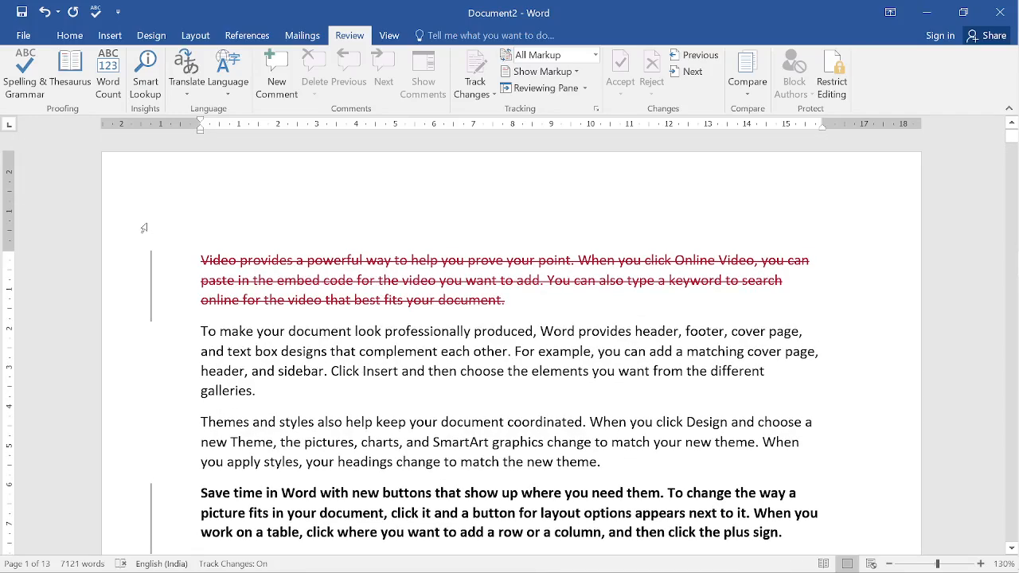
pyautogui.moveTo(200, 260); pyautogui.dragTo(503, 306)
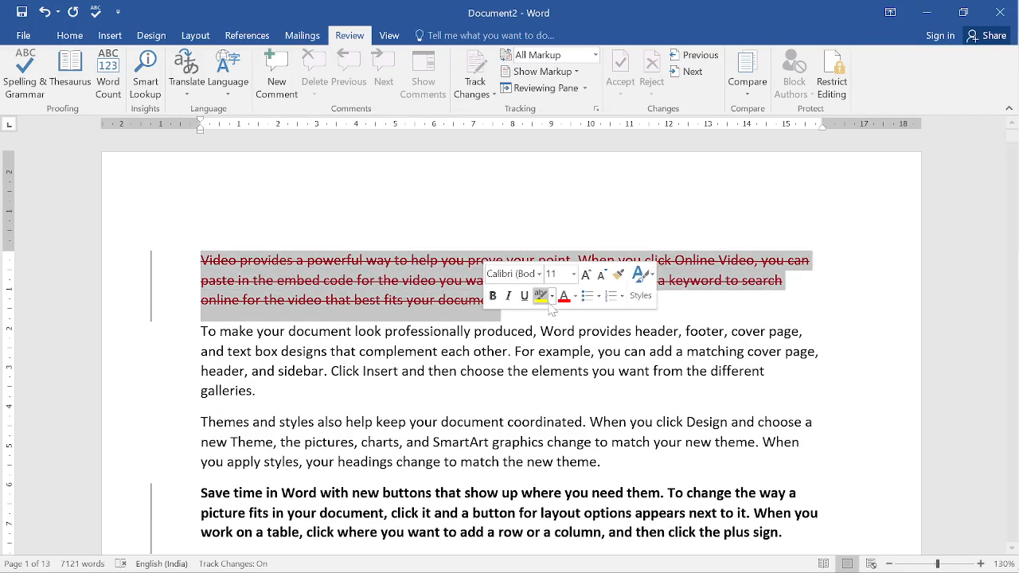
pyautogui.click(538, 296)
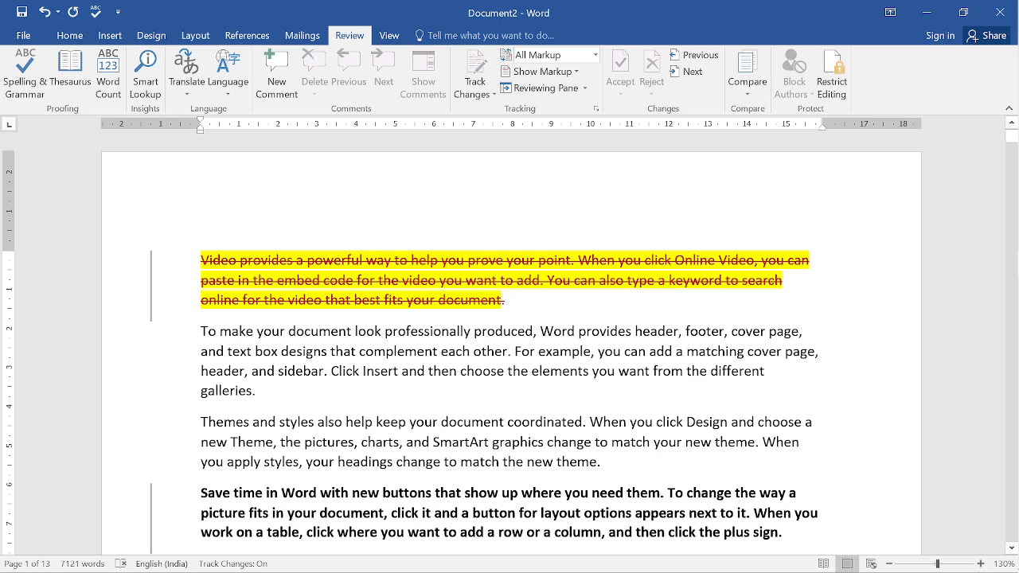
pyautogui.click(512, 351)
# Step: View the document's first pages in Simple Markup, and switch back to All Markup at the document's start
pyautogui.click(595, 55)
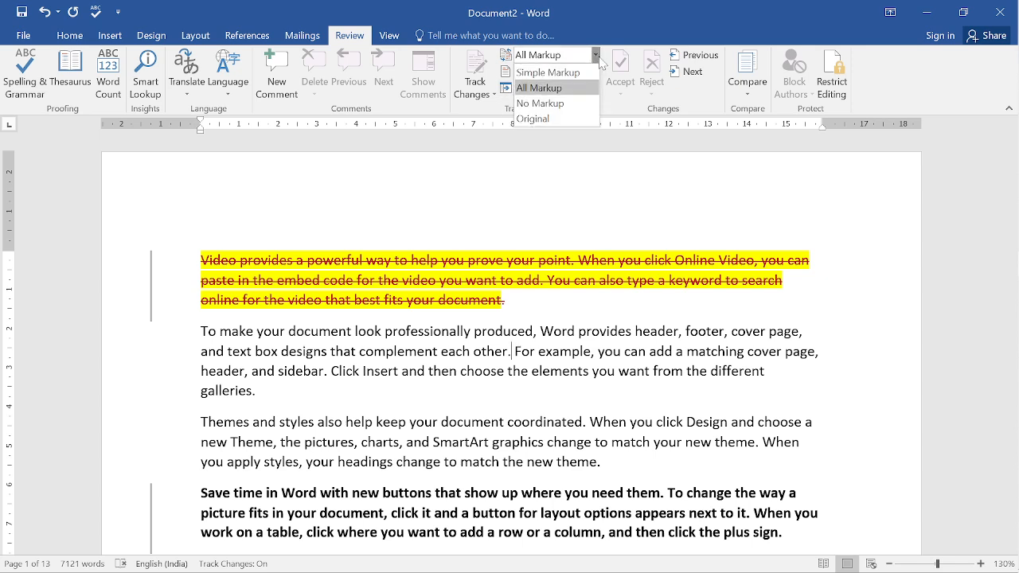
pyautogui.click(549, 73)
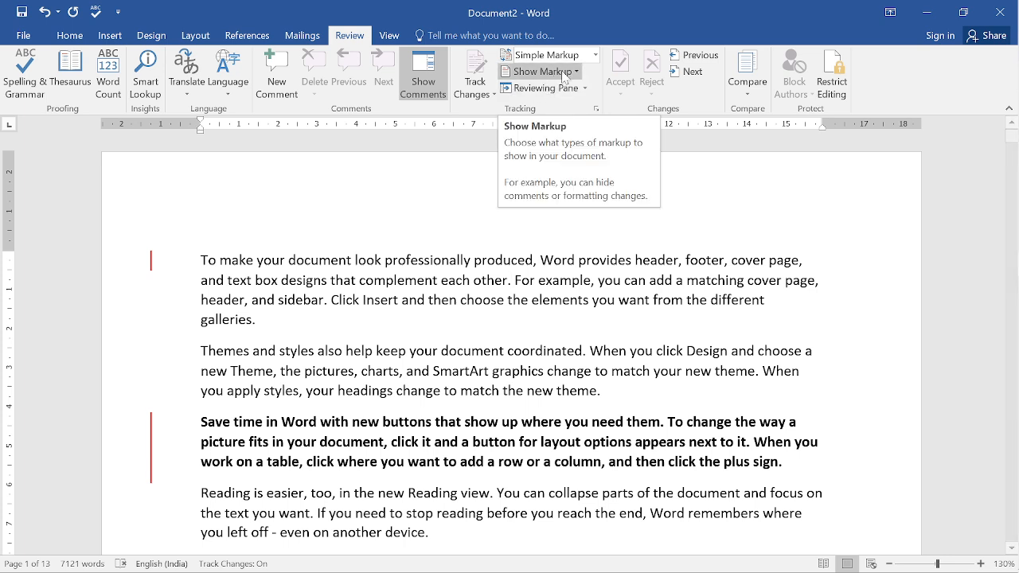
pyautogui.scroll(-10, 510, 335)
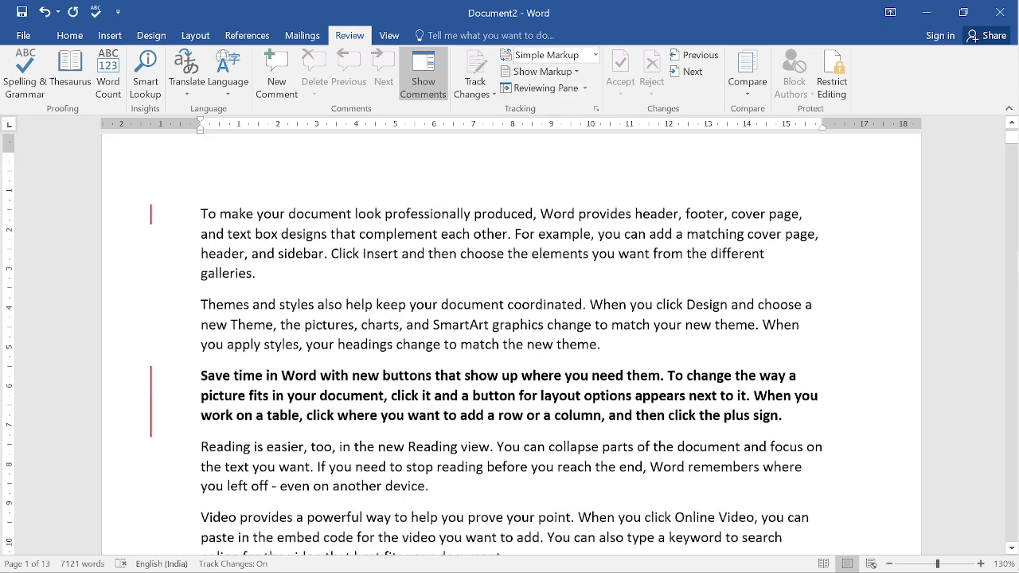
pyautogui.scroll(-9, 509, 334)
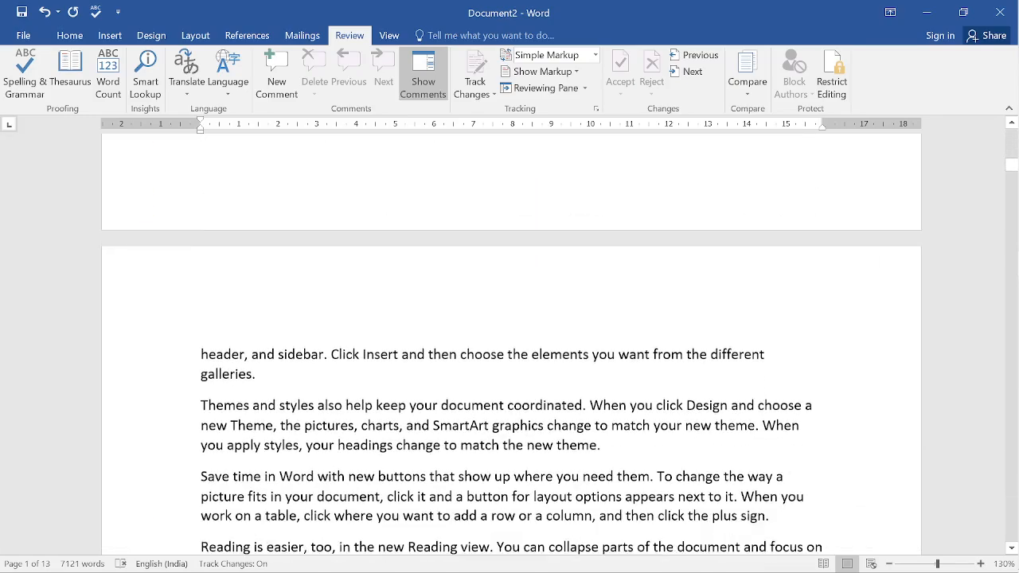
pyautogui.scroll(2, 509, 334)
pyautogui.scroll(3, 510, 334)
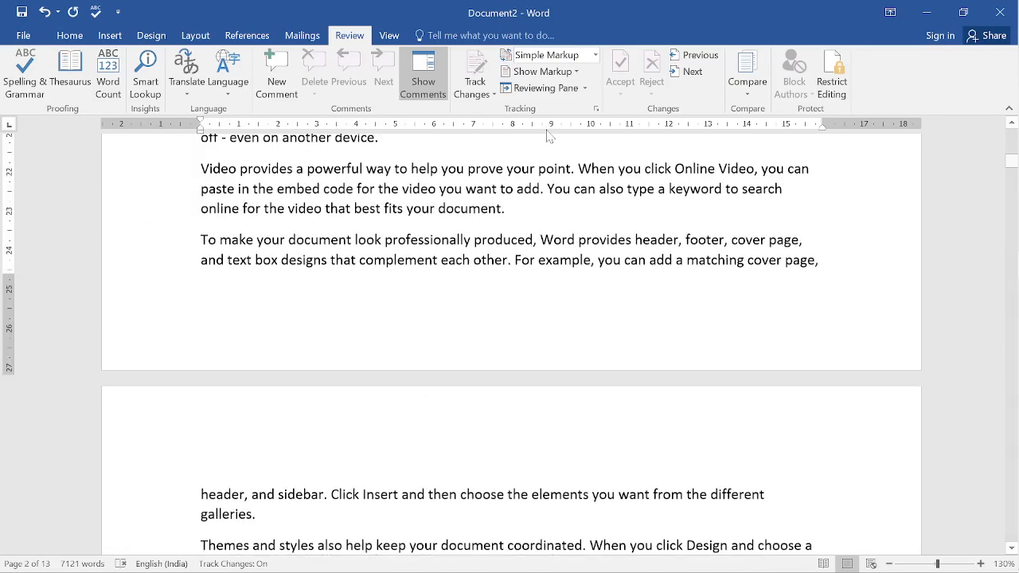
pyautogui.click(595, 54)
pyautogui.click(541, 88)
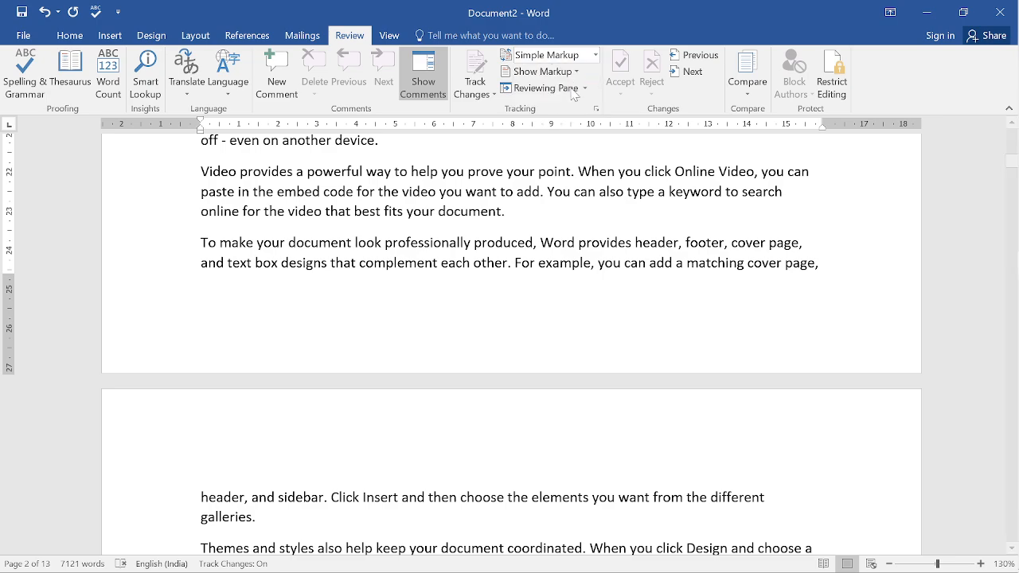
pyautogui.scroll(12, 529, 241)
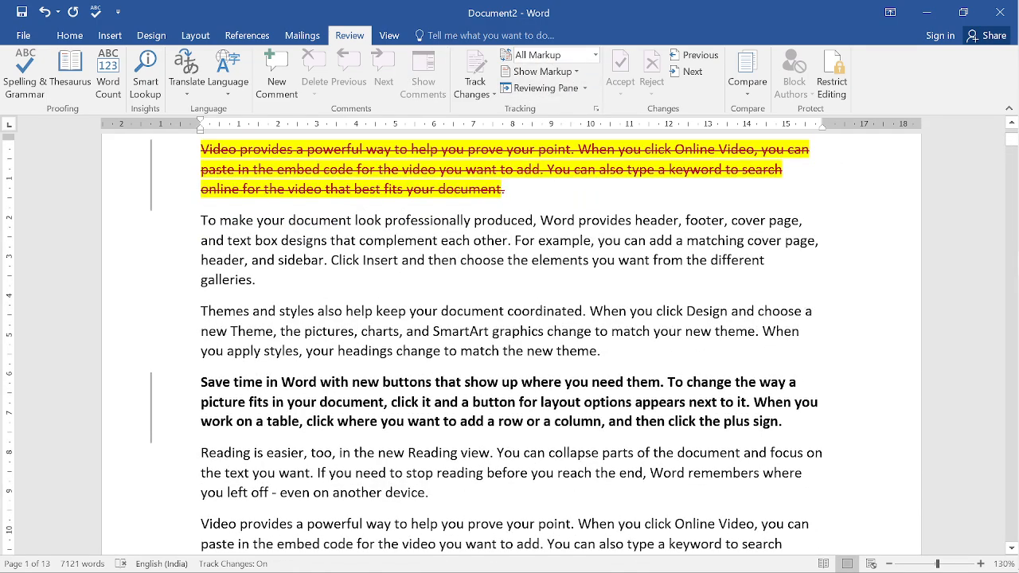
pyautogui.scroll(3, 529, 241)
# Step: Compare the document in the No Markup and Original views, and return to All Markup
pyautogui.click(594, 54)
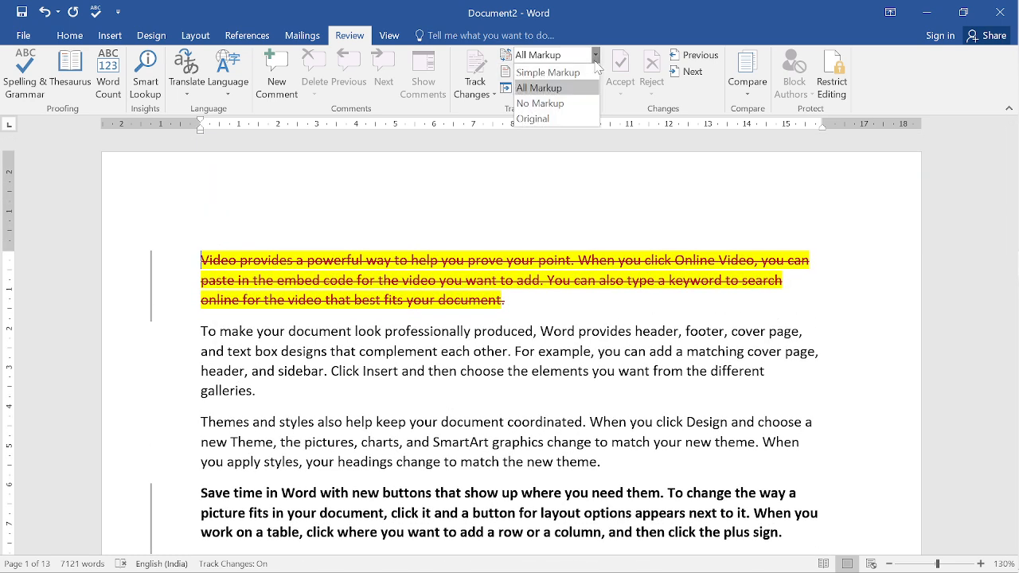
pyautogui.click(555, 103)
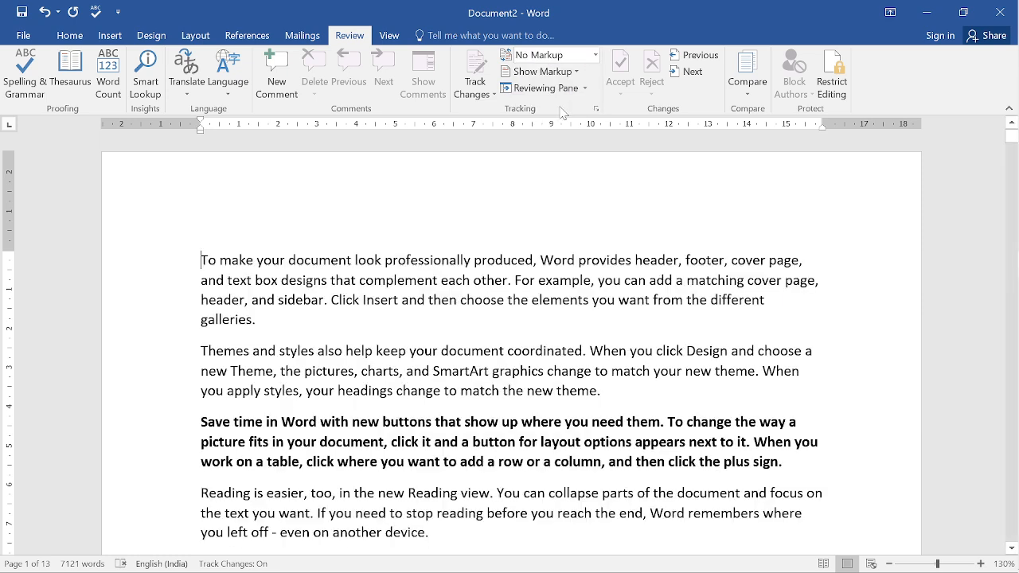
pyautogui.click(594, 57)
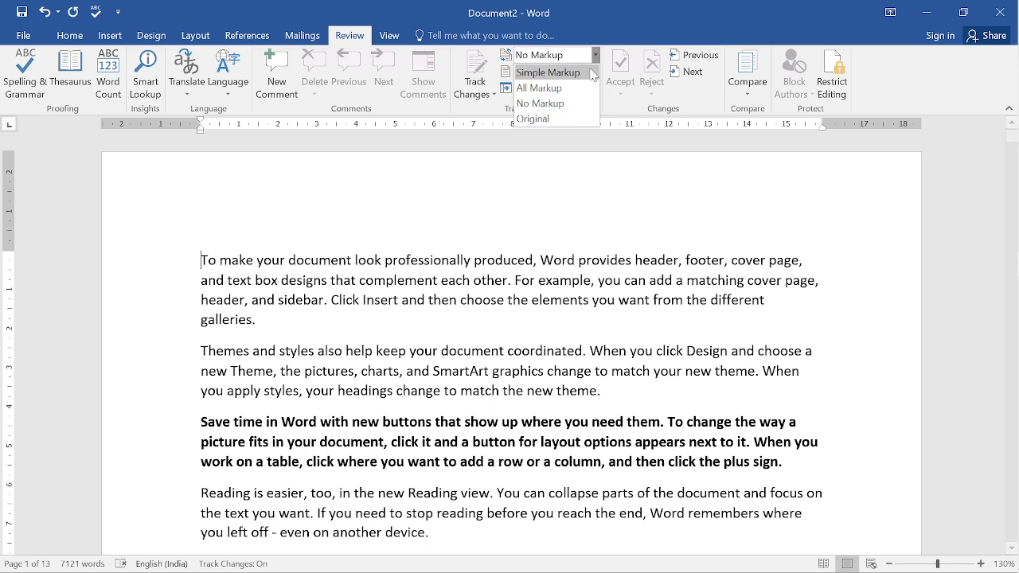
pyautogui.click(568, 120)
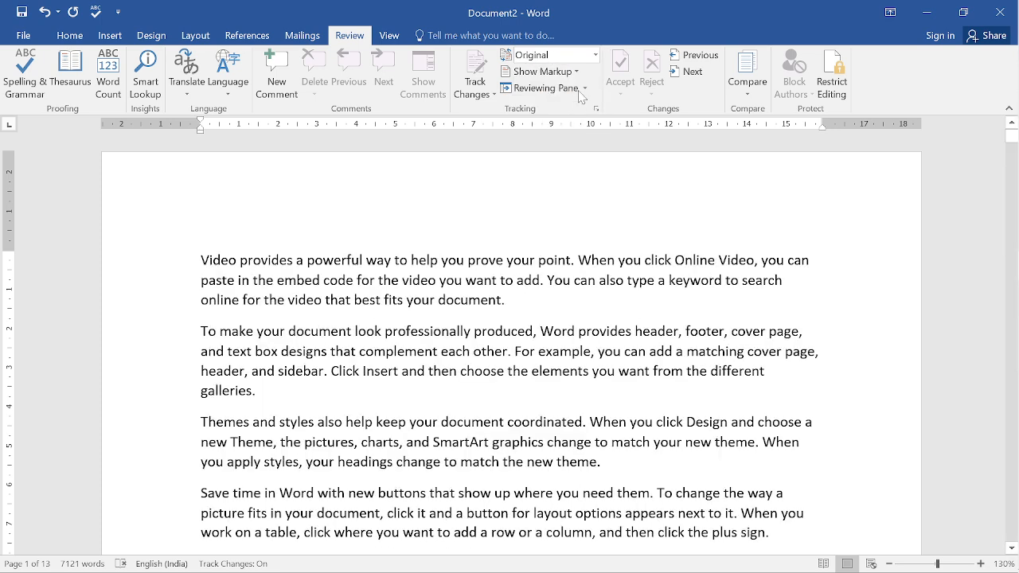
pyautogui.click(595, 54)
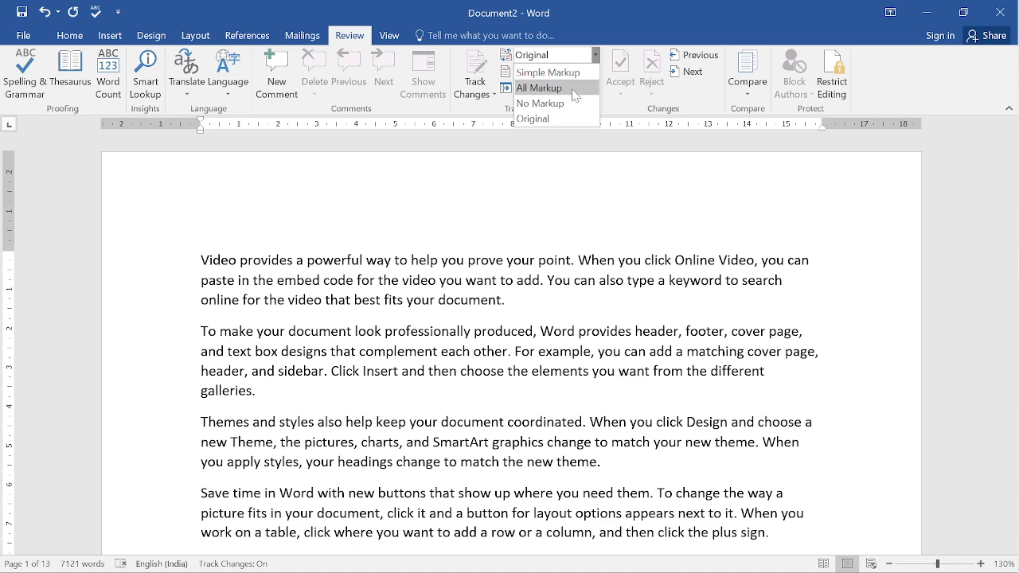
pyautogui.click(574, 89)
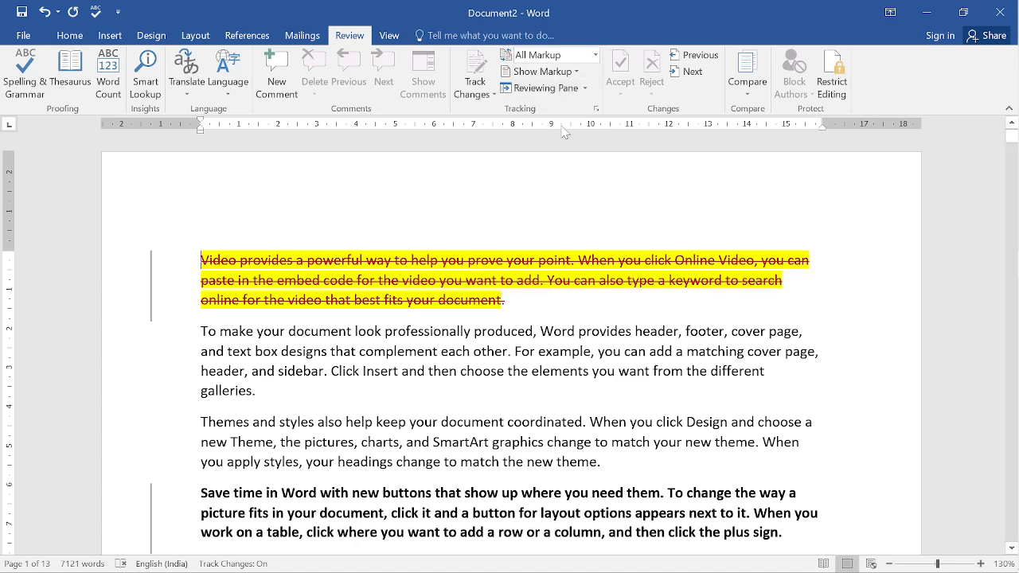
# Step: Check which markup types are shown, and examine the tracked edits from the deleted first paragraph to the pages after the logo picture
pyautogui.click(575, 72)
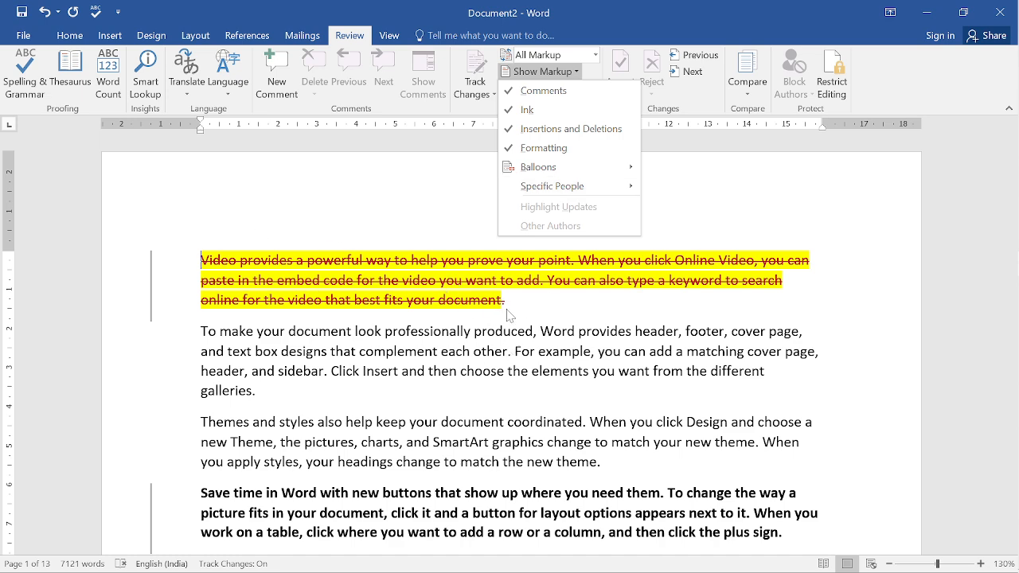
pyautogui.press('Escape')
pyautogui.tripleClick(316, 283)
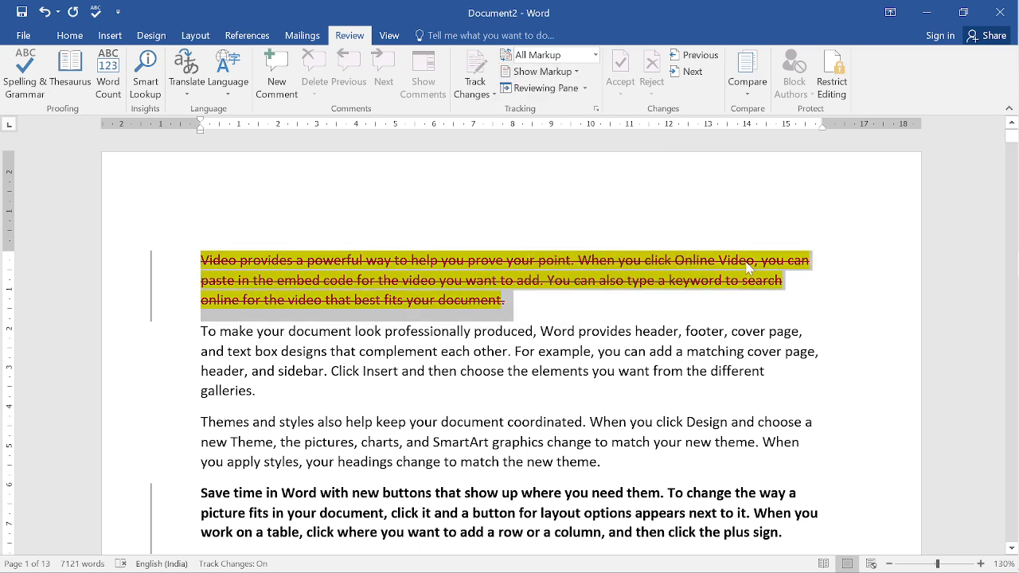
pyautogui.scroll(-3, 829, 280)
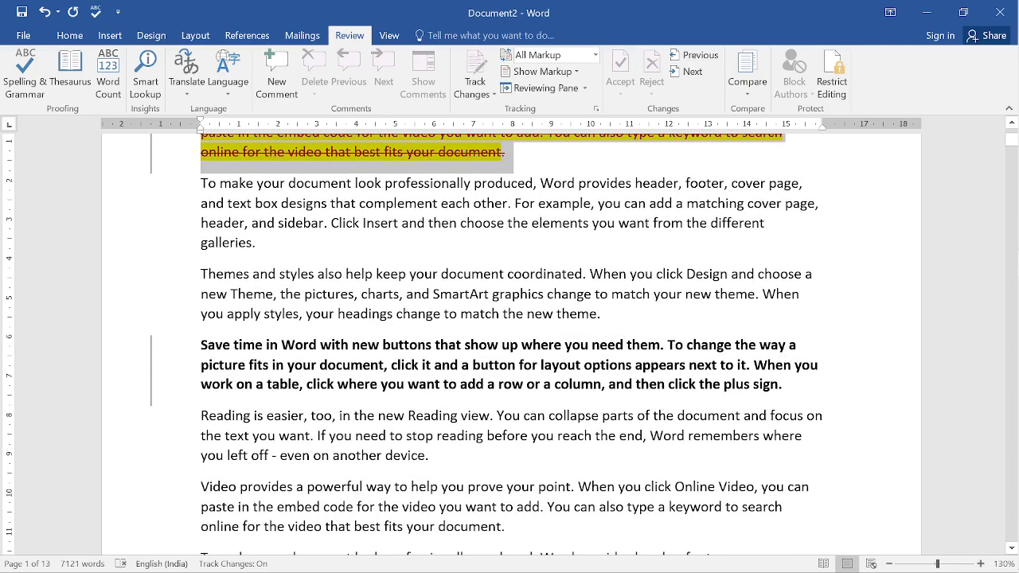
pyautogui.scroll(-14, 509, 342)
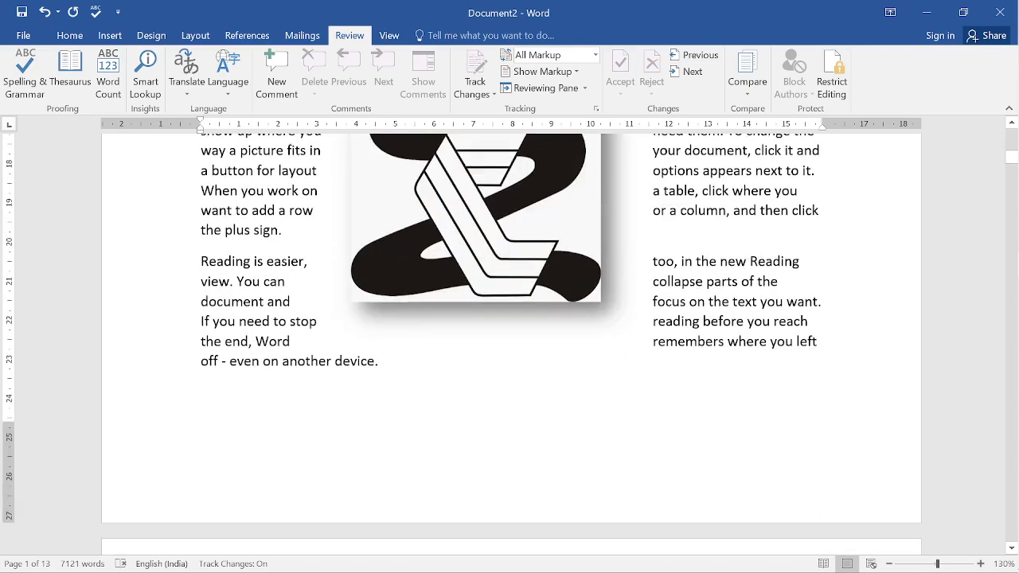
pyautogui.scroll(-12, 509, 342)
pyautogui.scroll(-10, 510, 342)
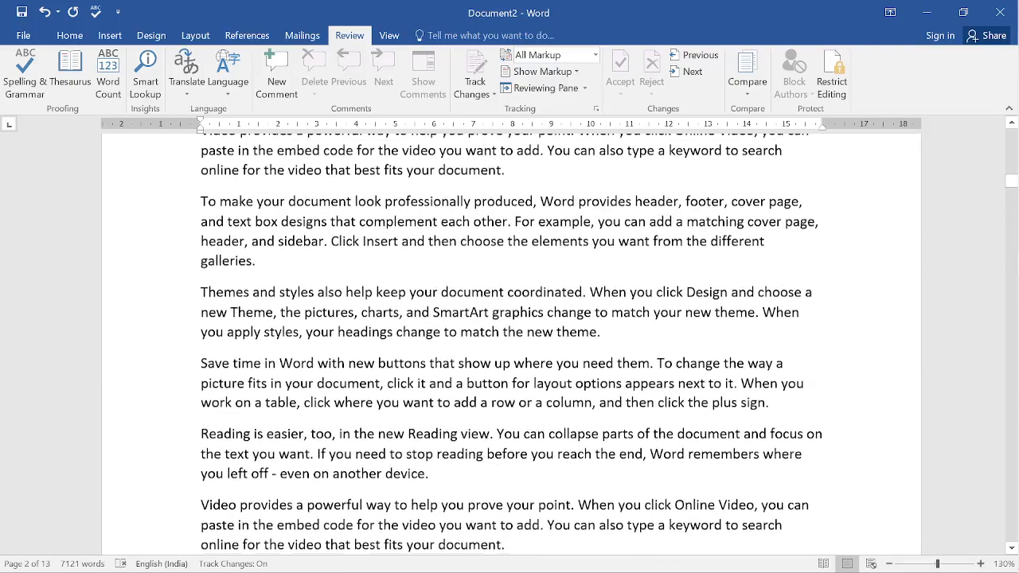
pyautogui.scroll(-7, 510, 343)
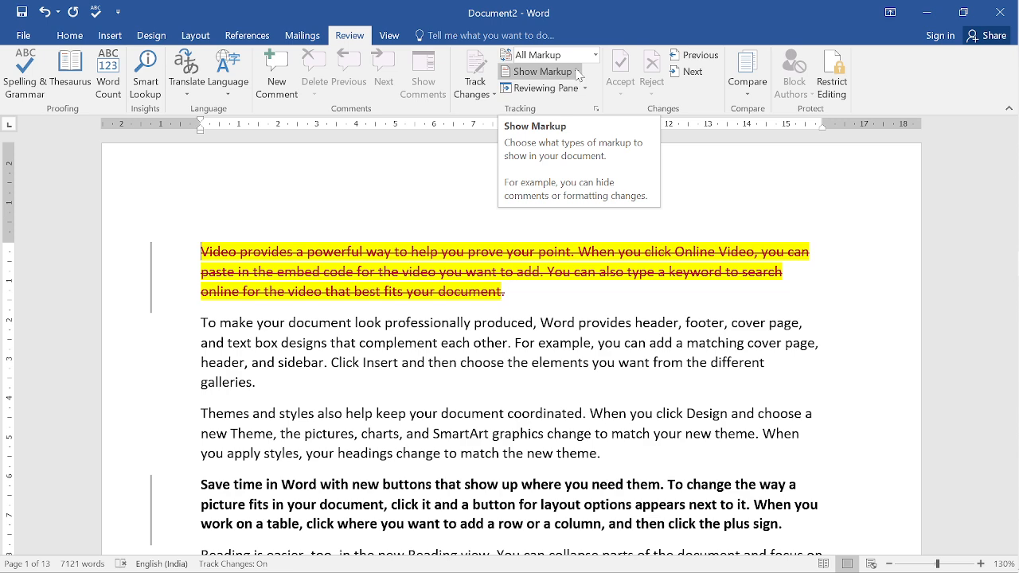
# Step: Set the markup display to show revisions in balloons
pyautogui.click(578, 74)
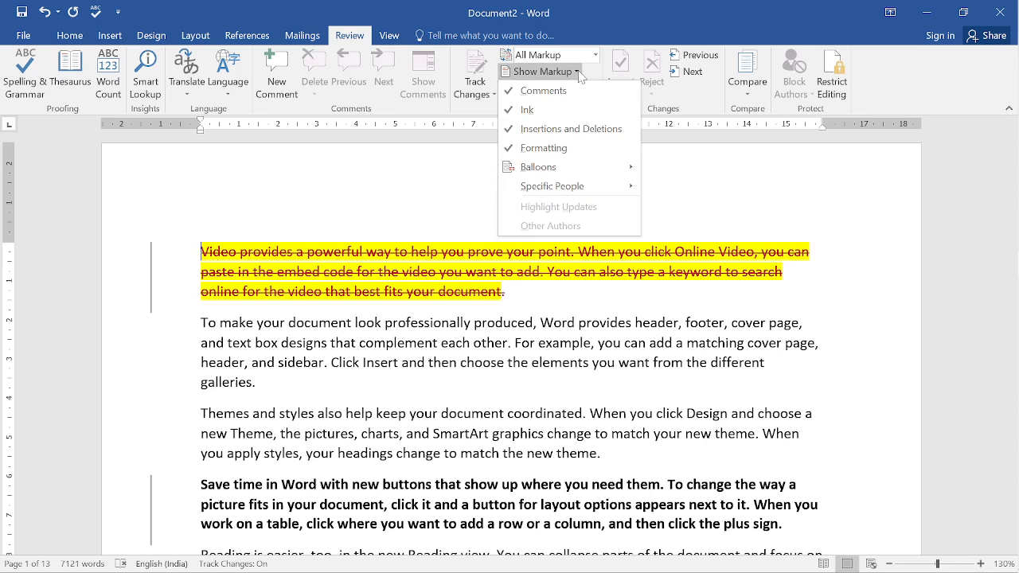
pyautogui.moveTo(538, 178)
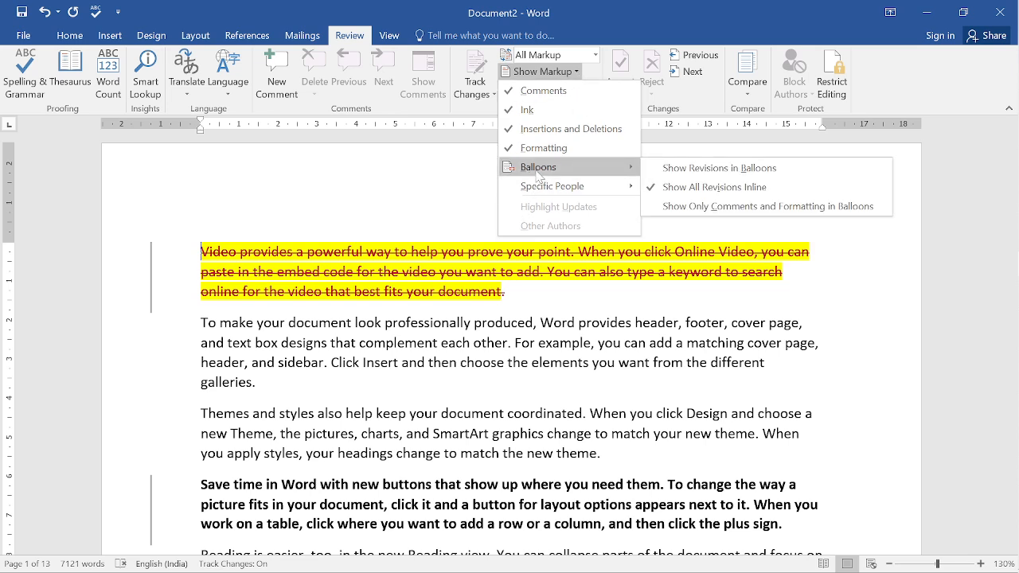
pyautogui.click(656, 176)
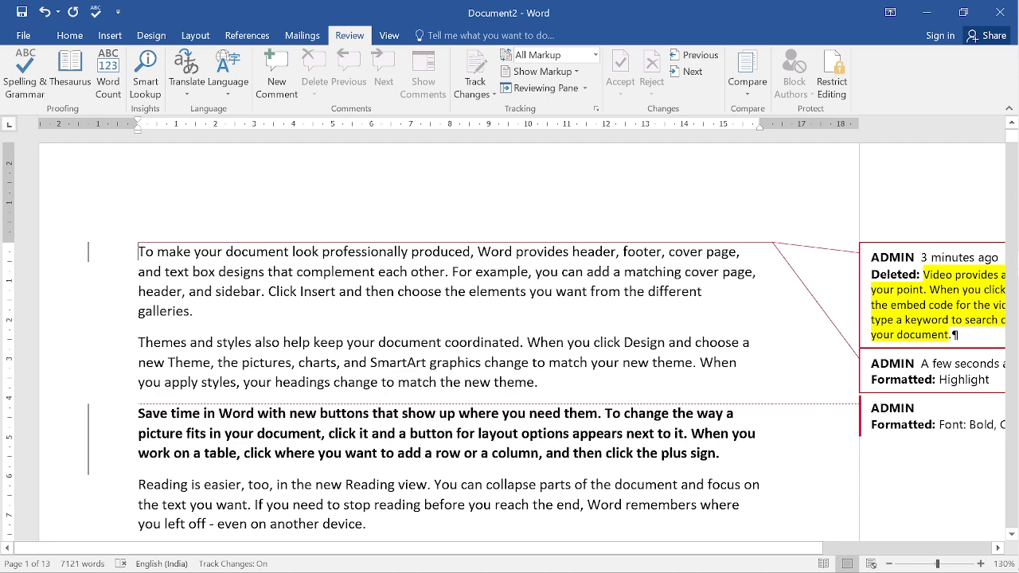
# Step: Examine the deletion and formatting balloons beside the first paragraphs, and look for balloons down to the logo picture
pyautogui.moveTo(619, 549); pyautogui.dragTo(793, 408)
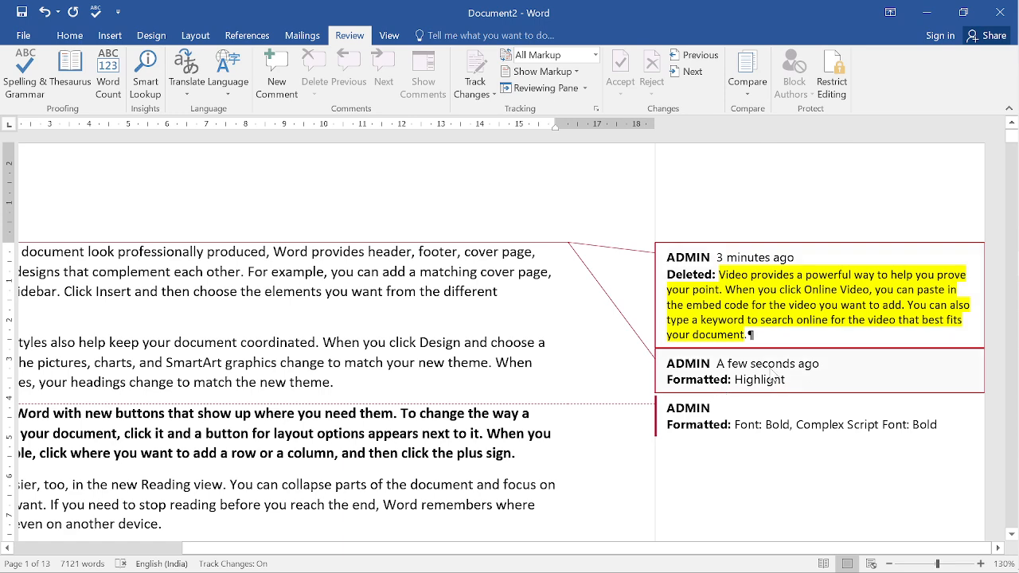
pyautogui.scroll(-1, 764, 414)
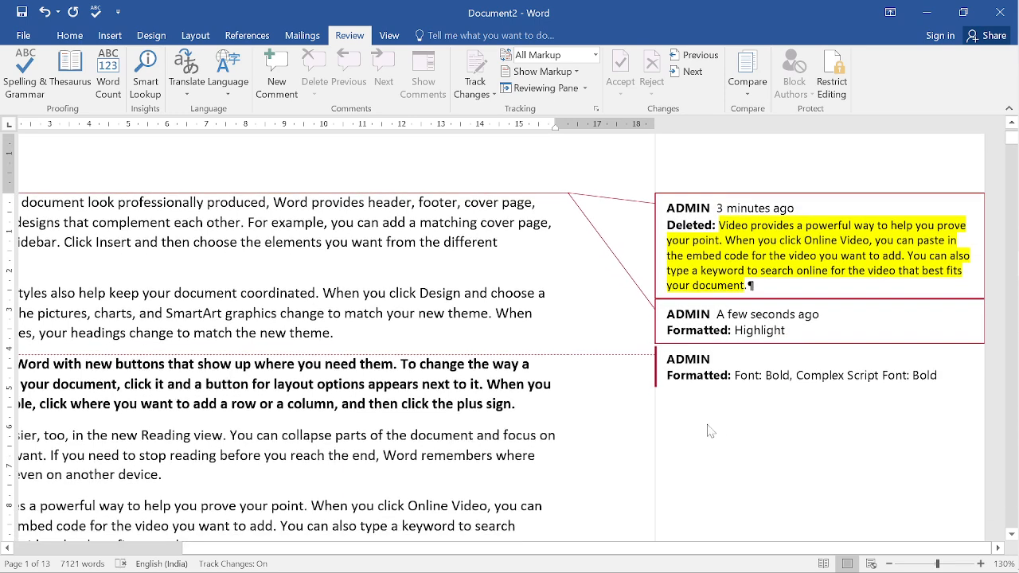
pyautogui.moveTo(685, 551); pyautogui.dragTo(523, 538)
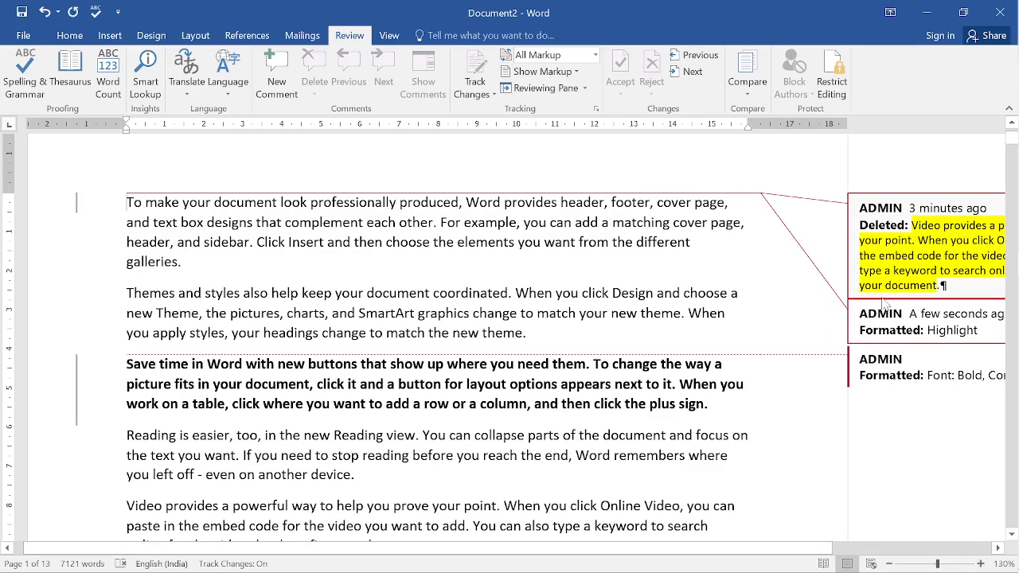
pyautogui.scroll(-8, 884, 296)
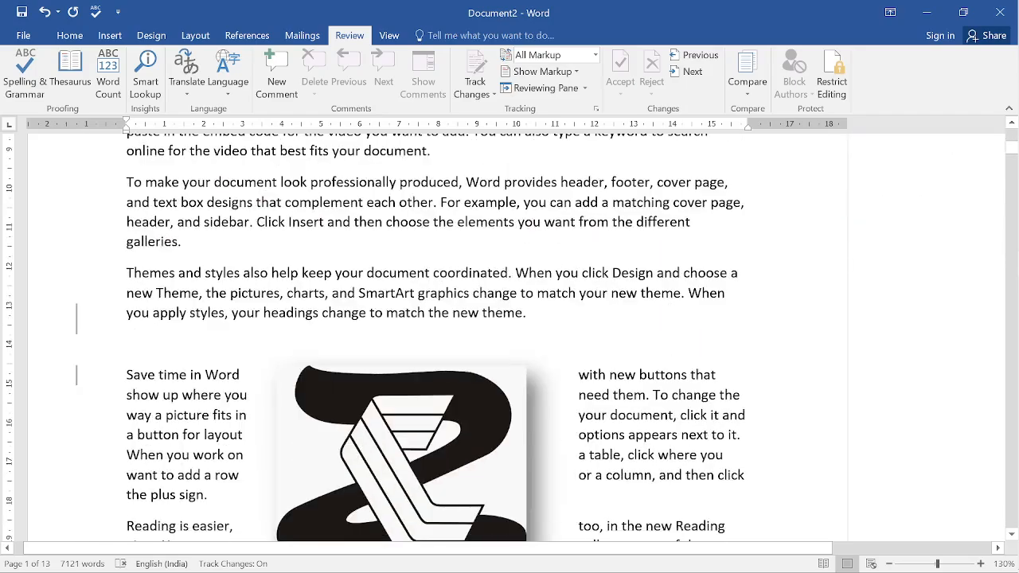
pyautogui.scroll(-3, 430, 334)
pyautogui.scroll(10, 429, 334)
pyautogui.scroll(4, 502, 311)
pyautogui.scroll(-14, 502, 310)
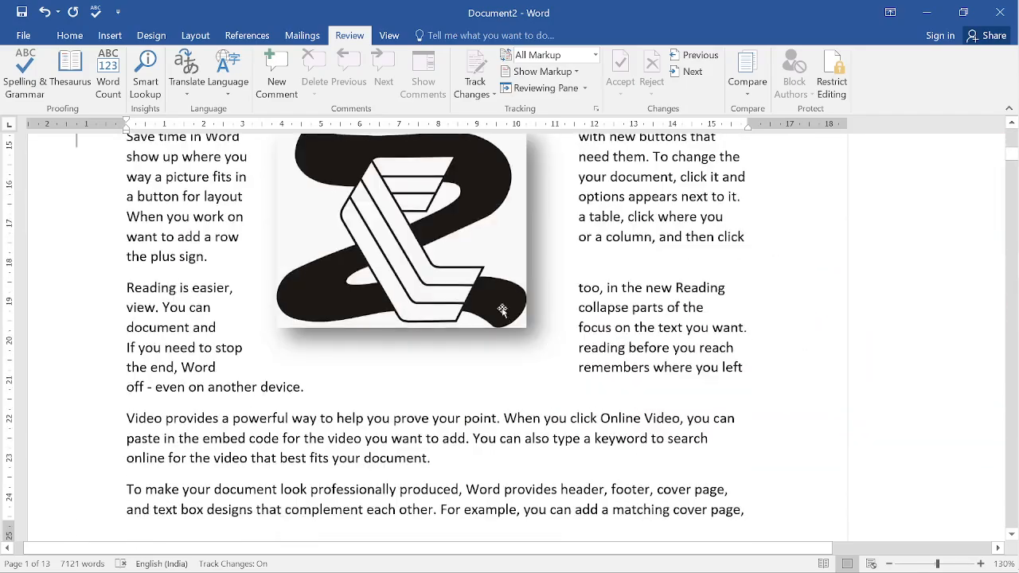
# Step: Look for revision balloons from the logo picture through the following pages to the inserted table
pyautogui.click(502, 310)
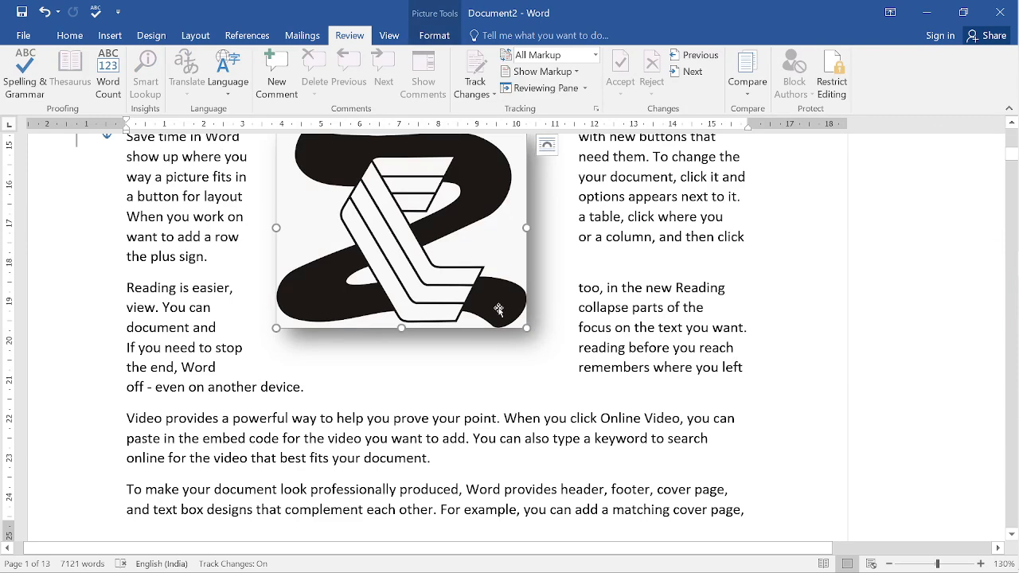
pyautogui.click(576, 71)
pyautogui.moveTo(565, 169)
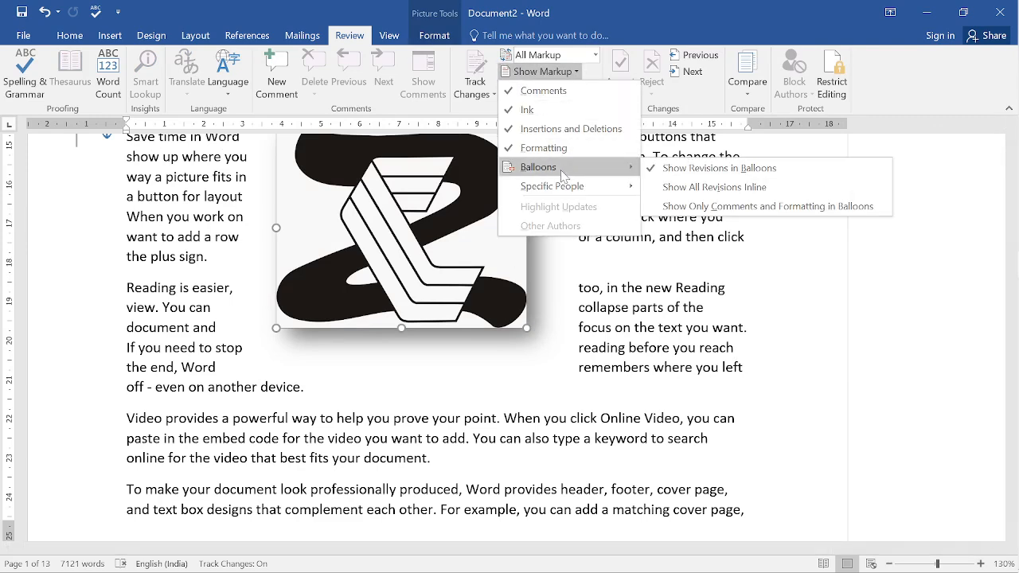
pyautogui.click(684, 187)
pyautogui.scroll(-5, 462, 239)
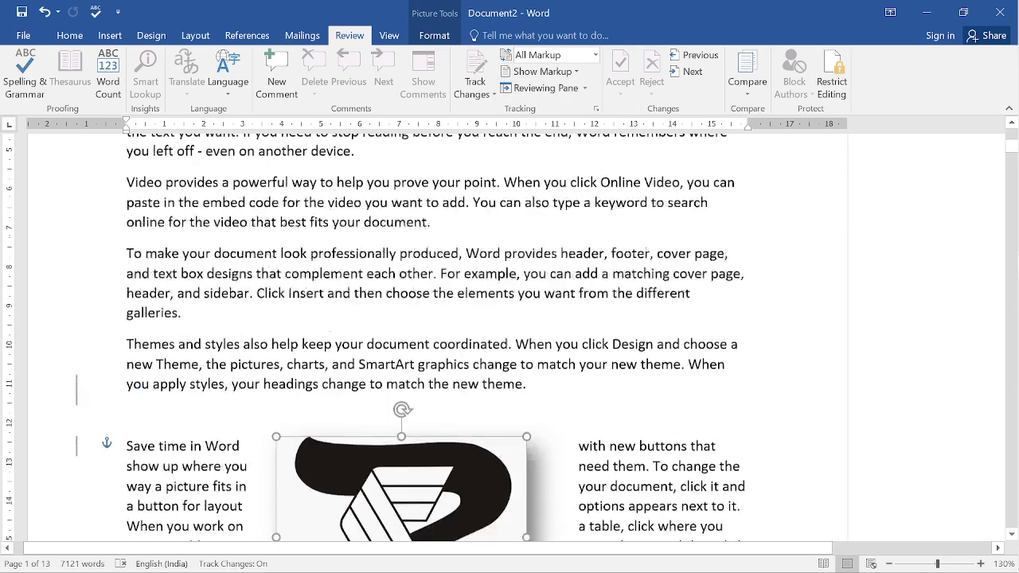
pyautogui.scroll(-5, 462, 319)
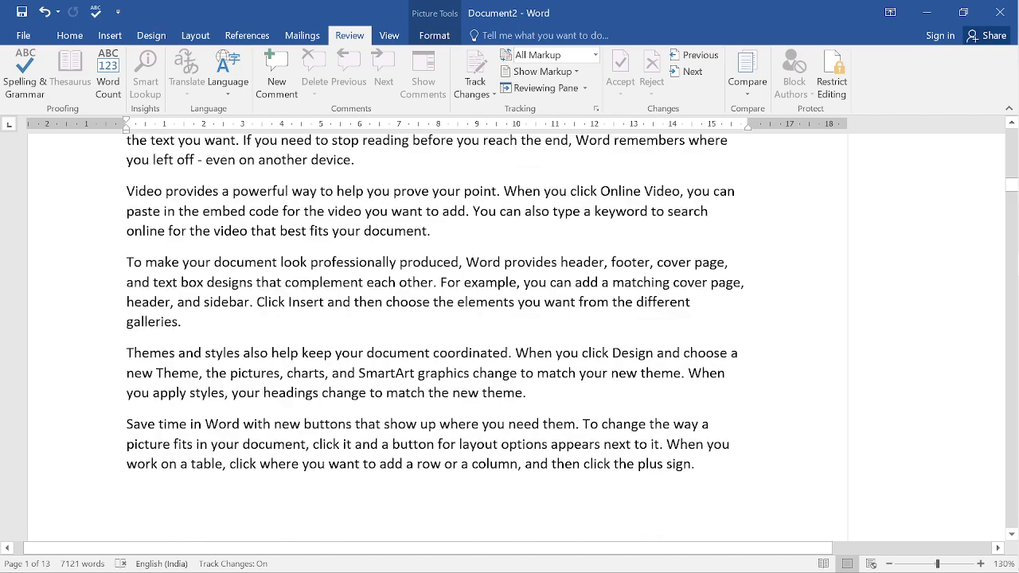
pyautogui.scroll(-10, 515, 318)
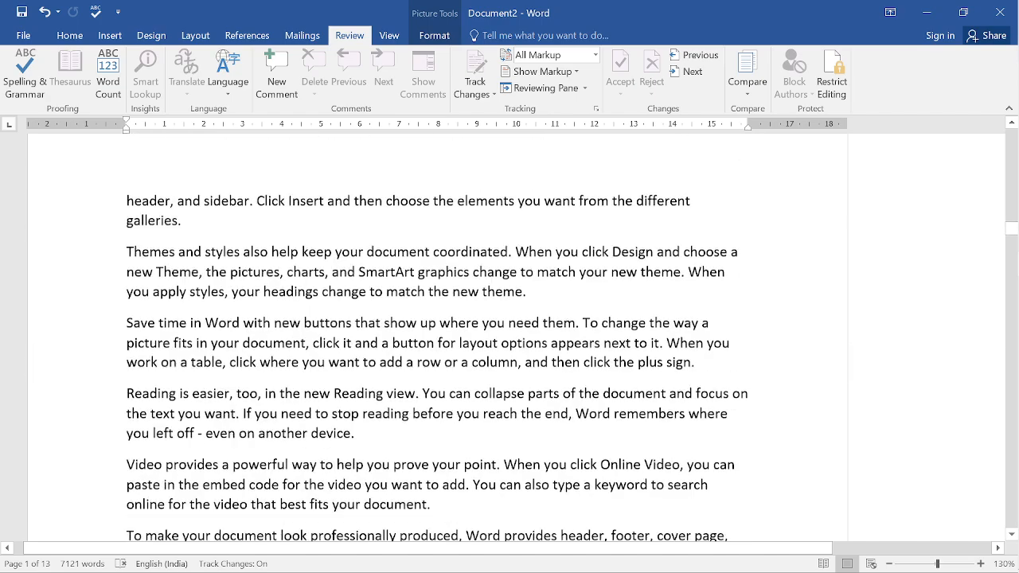
pyautogui.click(515, 184)
pyautogui.scroll(-3, 525, 199)
# Step: Set the markup display to show all revisions inline, and check the deleted and bold paragraphs at the document's start
pyautogui.click(577, 71)
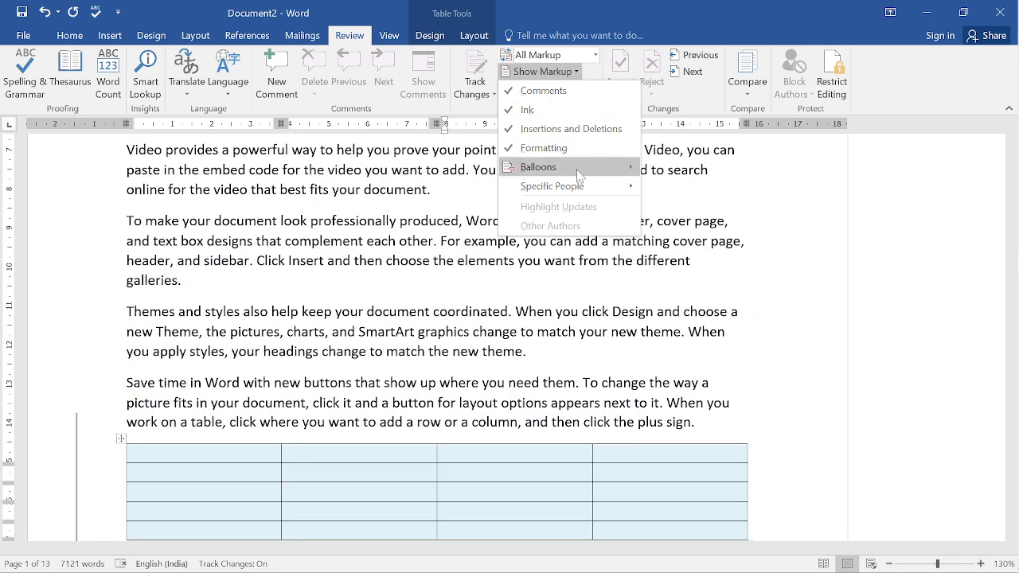
pyautogui.moveTo(557, 167)
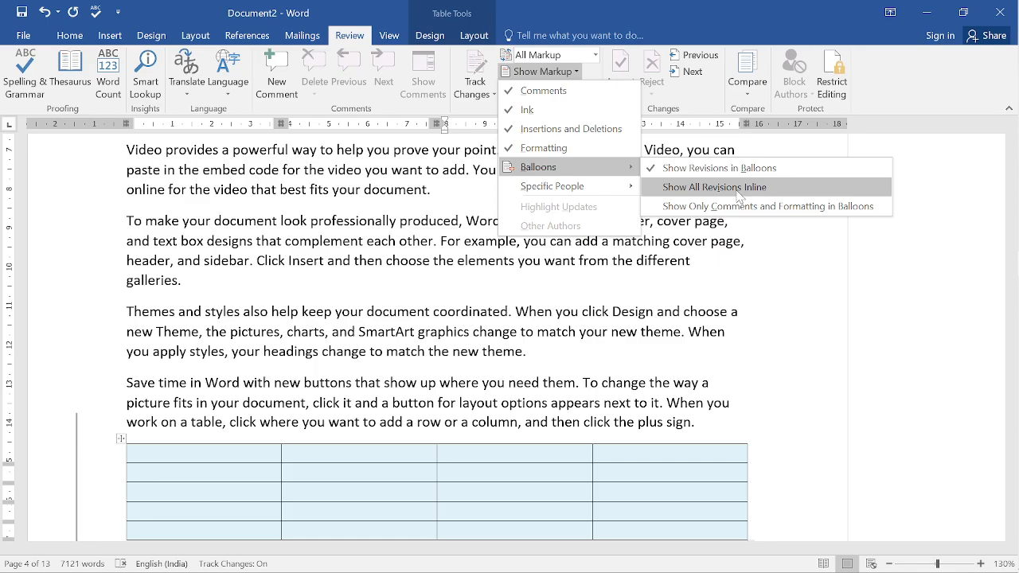
pyautogui.click(737, 191)
pyautogui.scroll(-8, 510, 342)
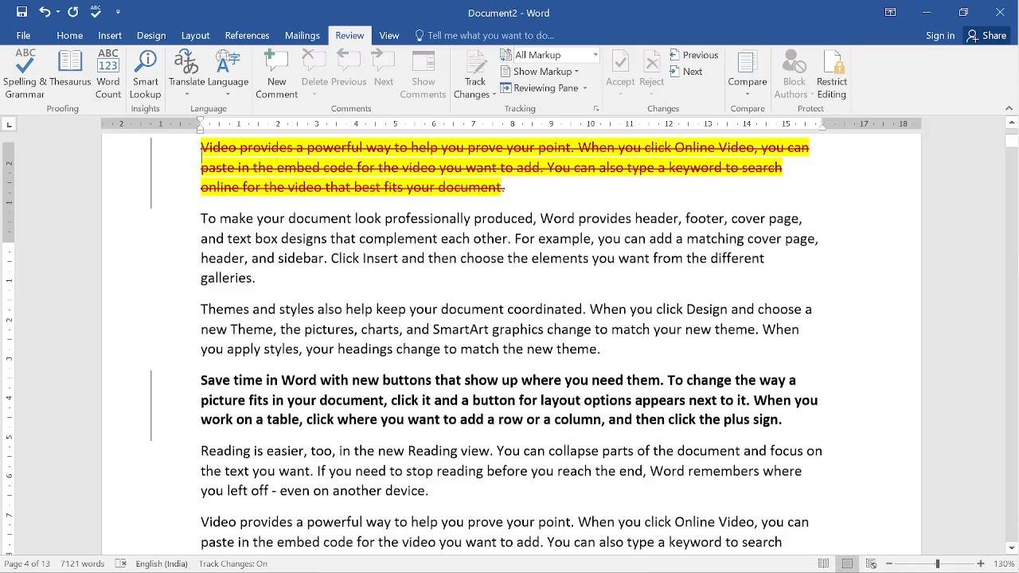
# Step: Set the markup display to show only comments and formatting in balloons, and check the pages down to the logo picture
pyautogui.click(575, 72)
pyautogui.moveTo(573, 167)
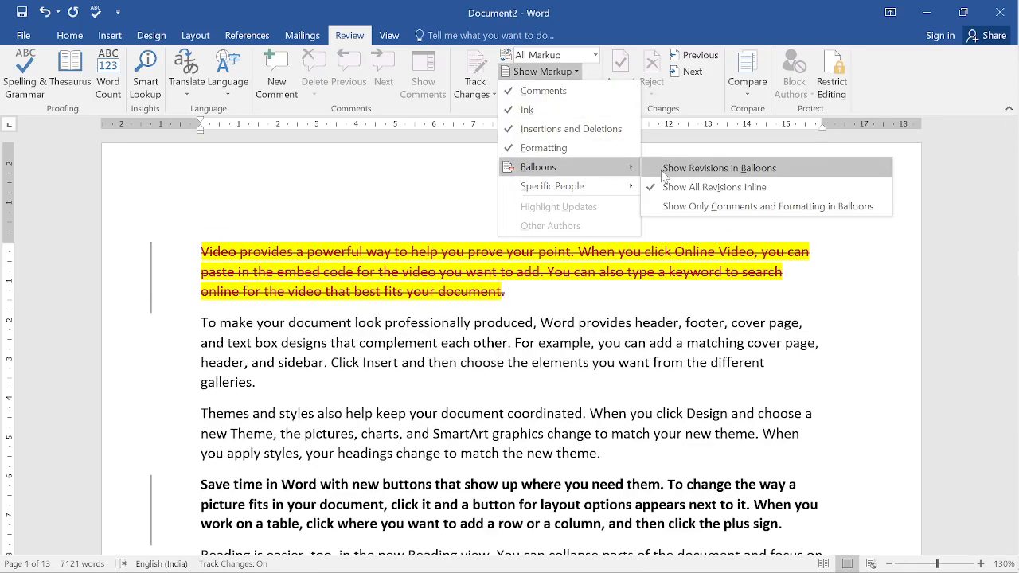
pyautogui.click(708, 207)
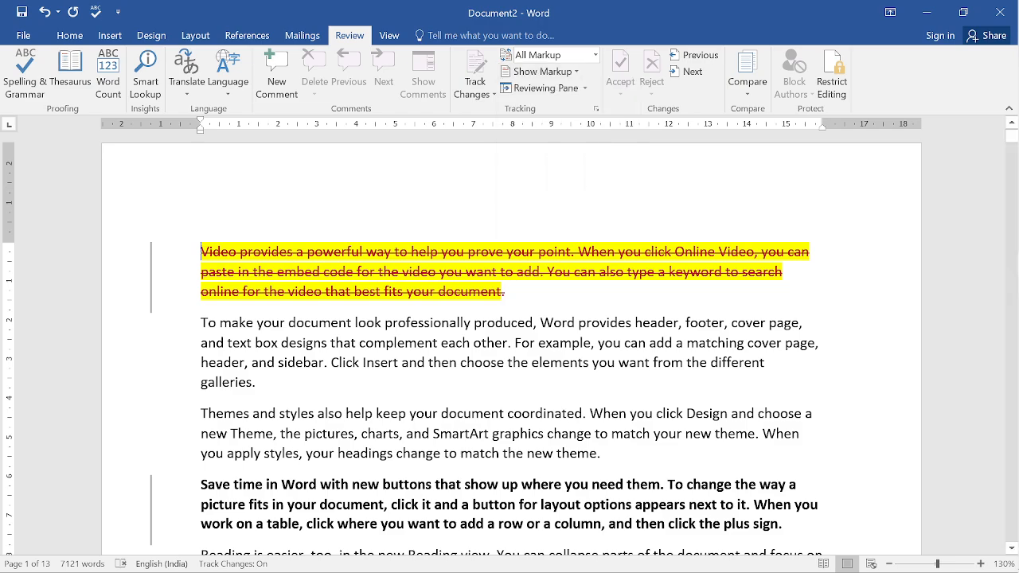
pyautogui.scroll(-3, 477, 334)
pyautogui.scroll(-10, 477, 334)
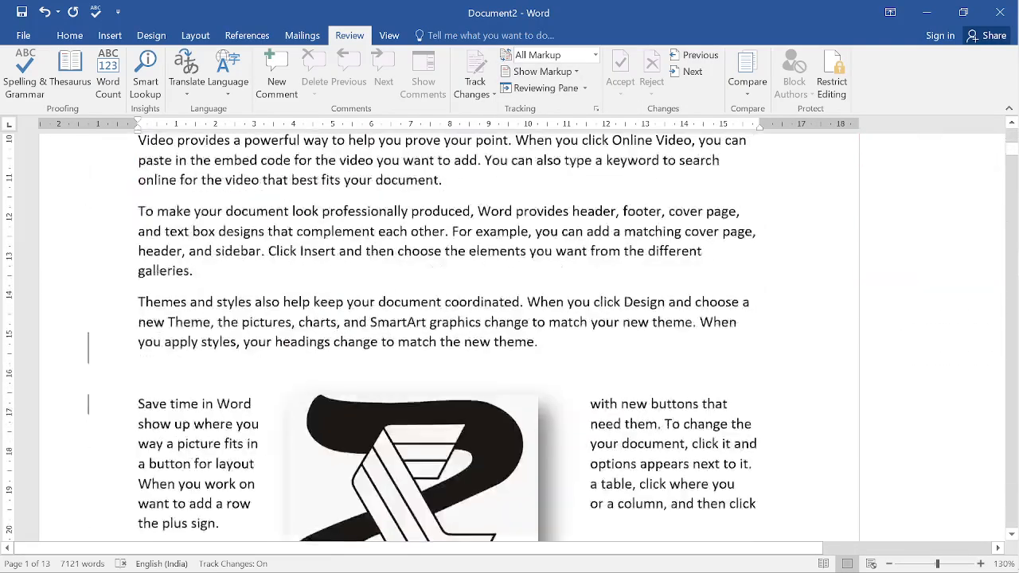
pyautogui.scroll(3, 509, 334)
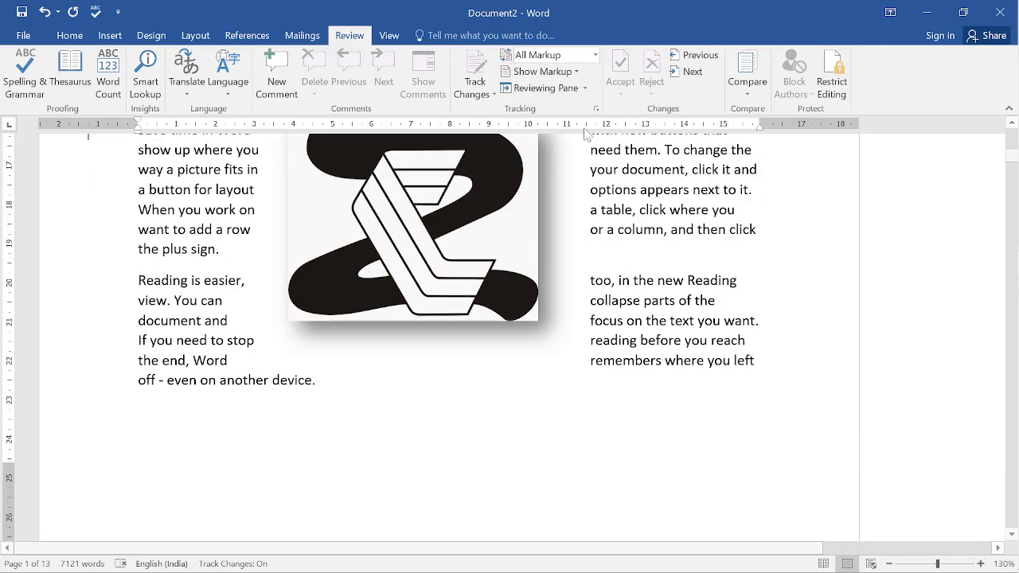
# Step: Open the reviewing pane in its vertical layout
pyautogui.click(543, 87)
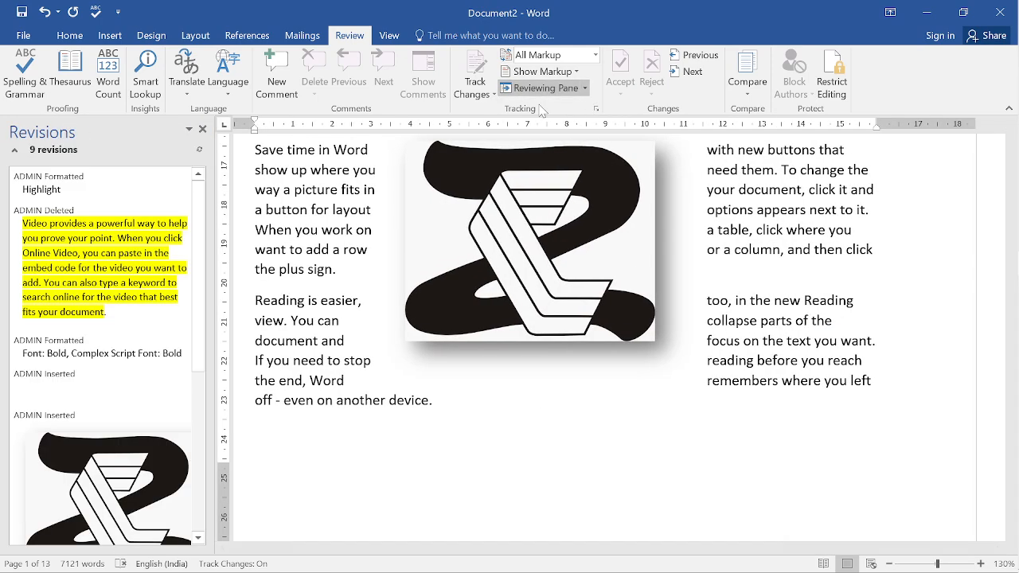
pyautogui.click(577, 89)
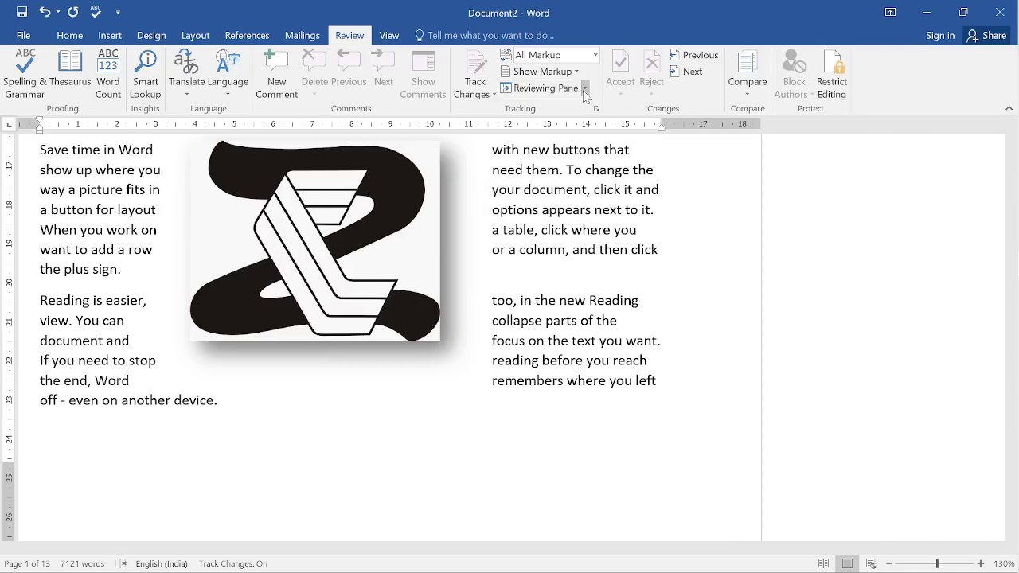
pyautogui.click(584, 88)
pyautogui.click(569, 101)
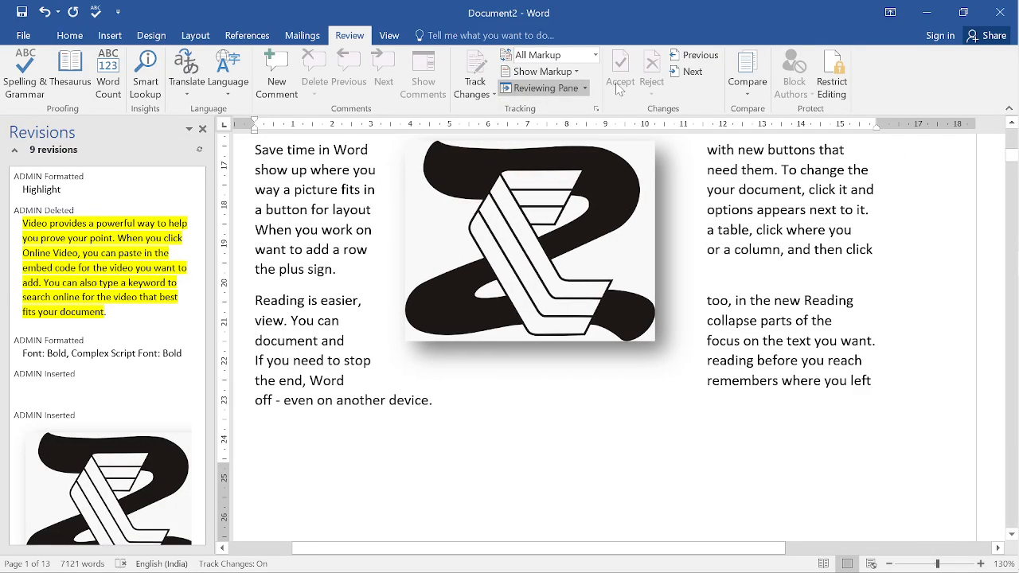
# Step: Examine the revisions listed in the vertical reviewing pane, from the highlight change to the last insertion
pyautogui.click(584, 89)
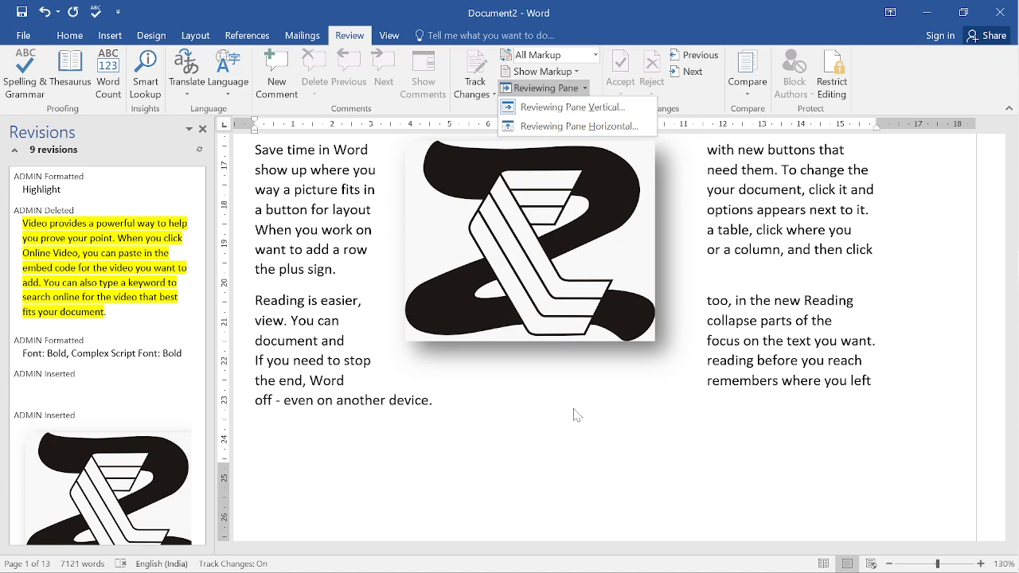
pyautogui.scroll(2, 577, 416)
pyautogui.click(678, 171)
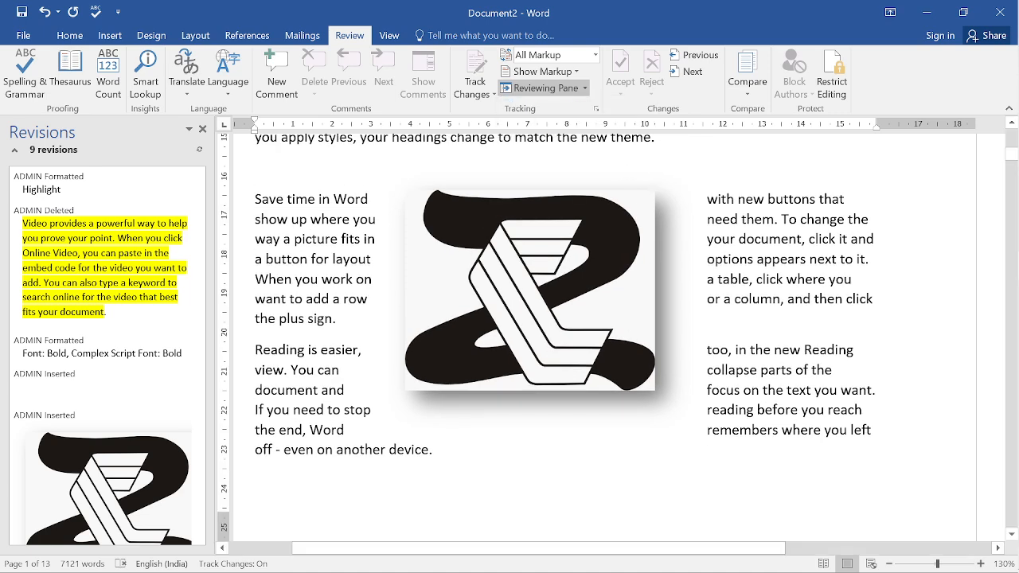
pyautogui.click(549, 88)
pyautogui.click(549, 88)
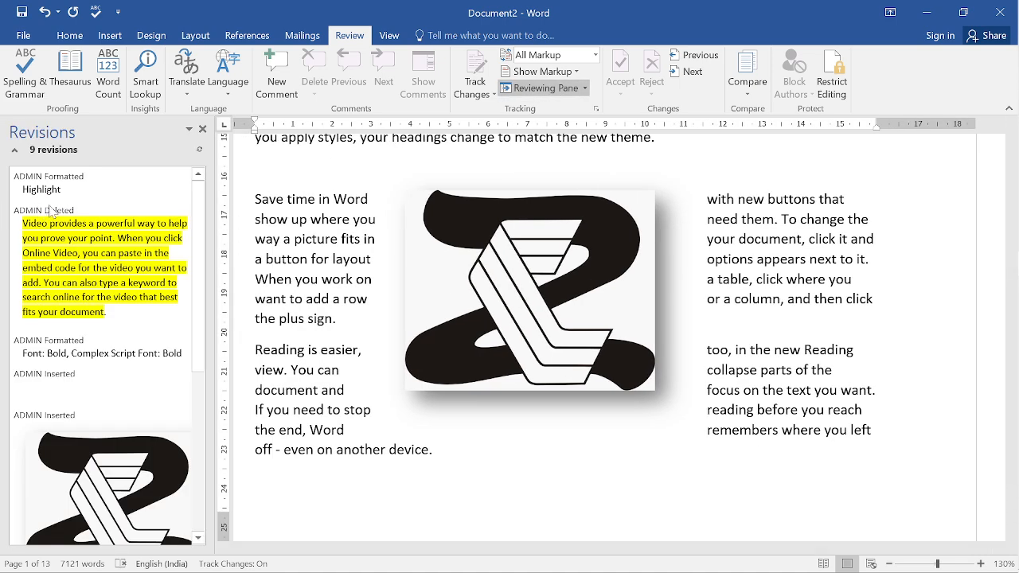
pyautogui.click(585, 88)
pyautogui.click(586, 90)
pyautogui.scroll(-3, 40, 275)
pyautogui.scroll(-10, 24, 302)
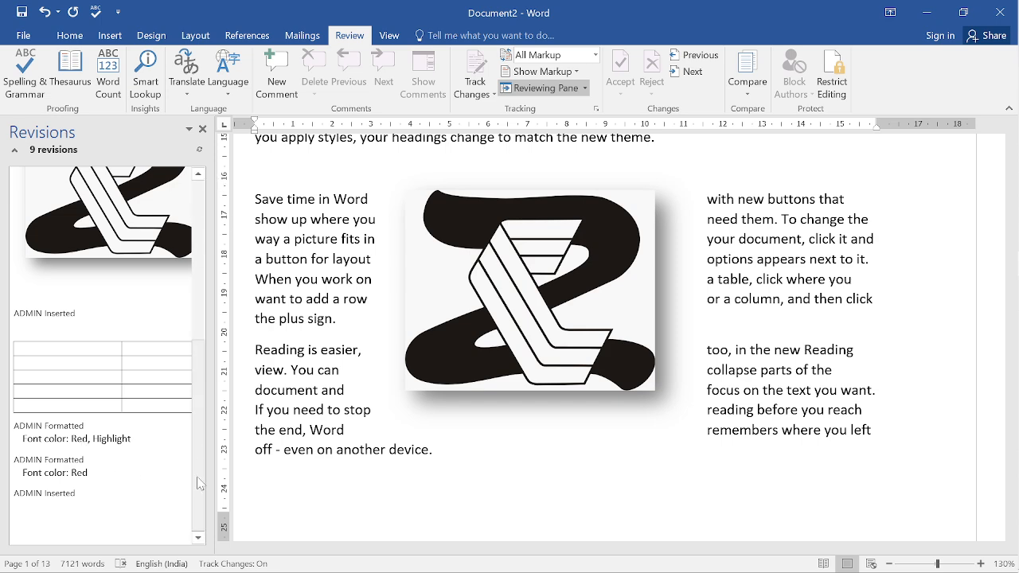
pyautogui.moveTo(201, 493); pyautogui.dragTo(216, 273)
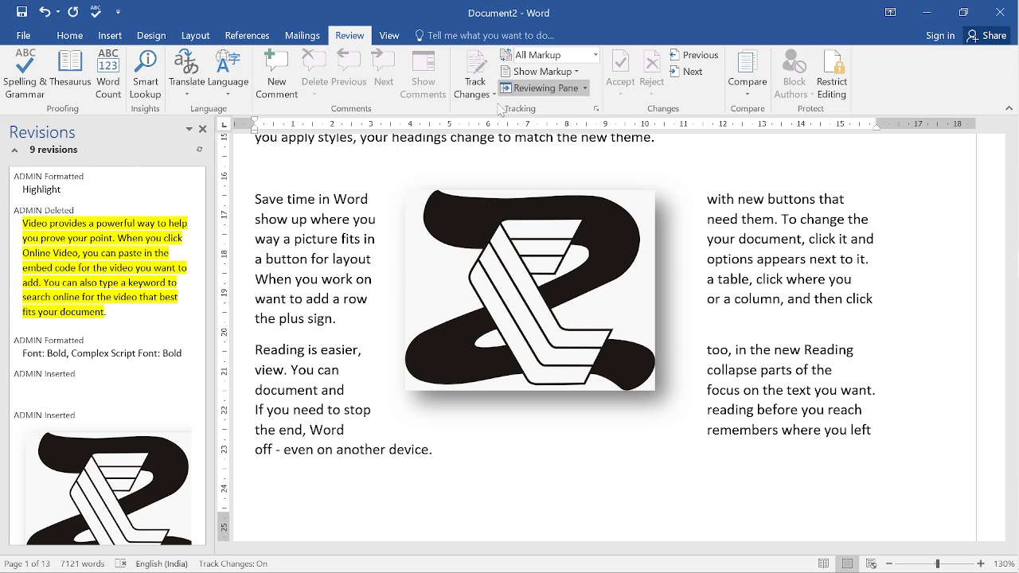
# Step: Switch the reviewing pane to the horizontal layout and examine its listed revisions down to the inserted table
pyautogui.click(585, 89)
pyautogui.click(580, 126)
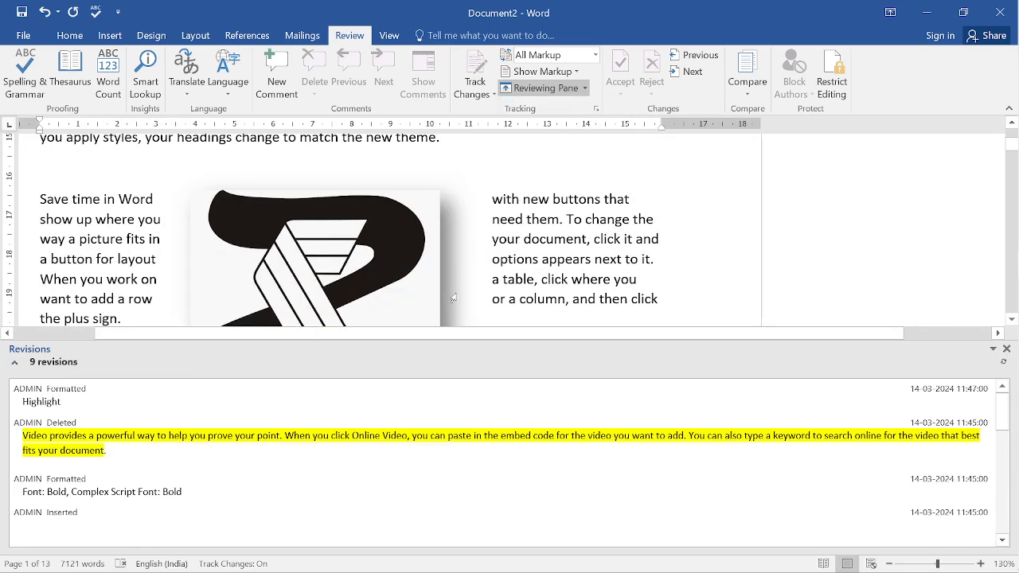
pyautogui.scroll(3, 471, 235)
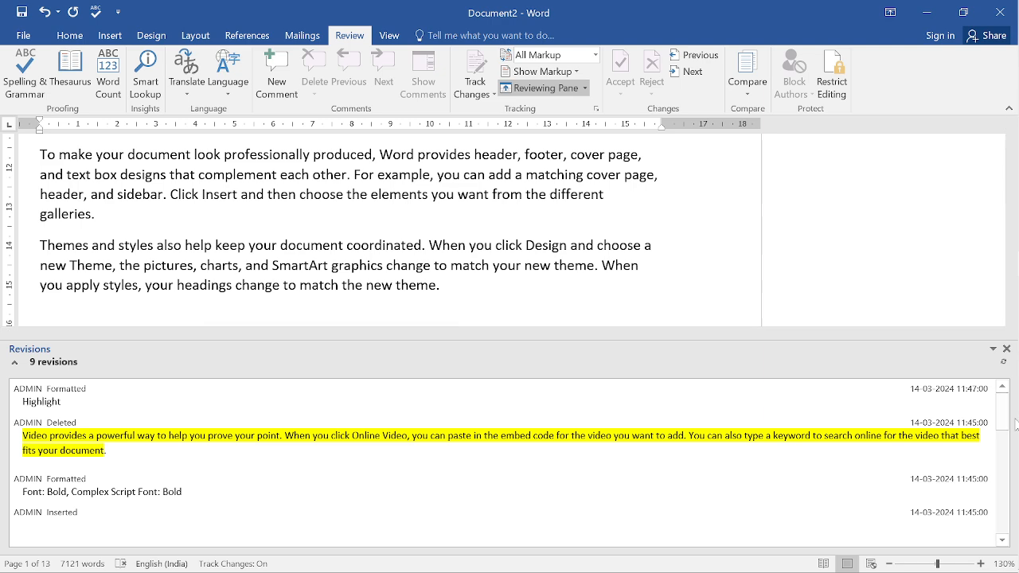
pyautogui.moveTo(1001, 414)
pyautogui.scroll(-5, 1005, 428)
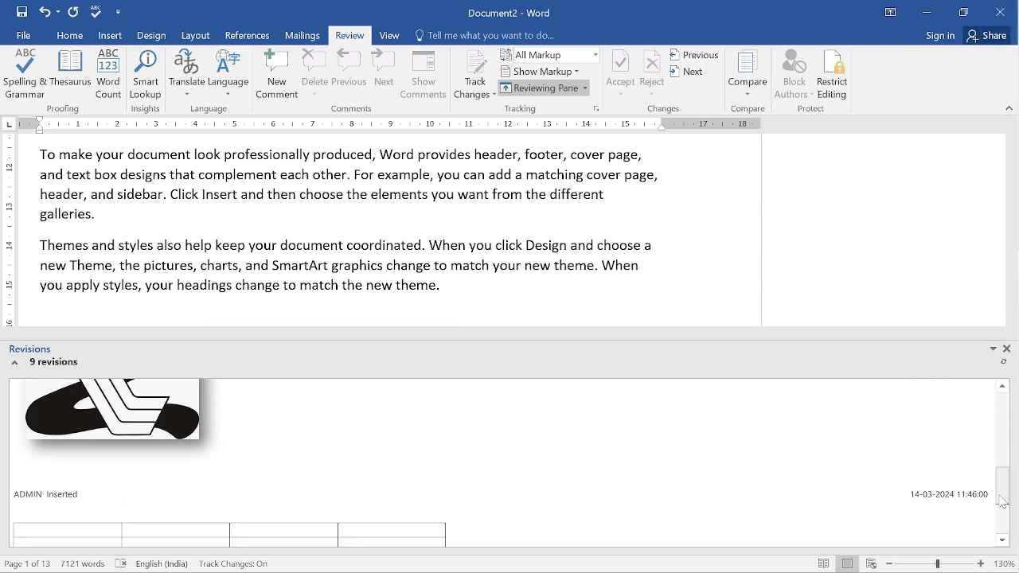
pyautogui.click(568, 89)
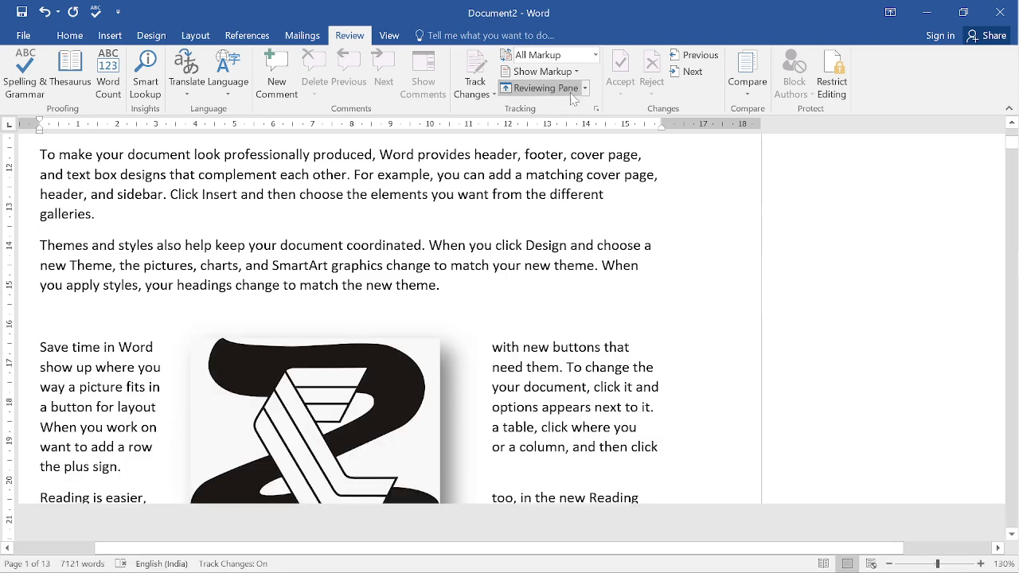
pyautogui.click(562, 92)
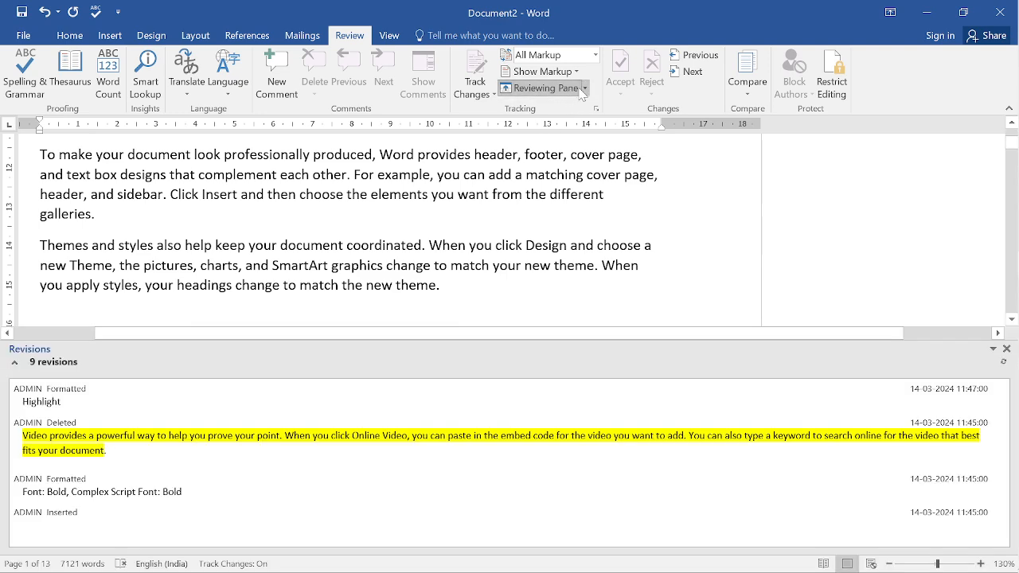
# Step: Return the reviewing pane to the vertical layout, and close it to go back to the document's first paragraph
pyautogui.click(583, 87)
pyautogui.click(545, 106)
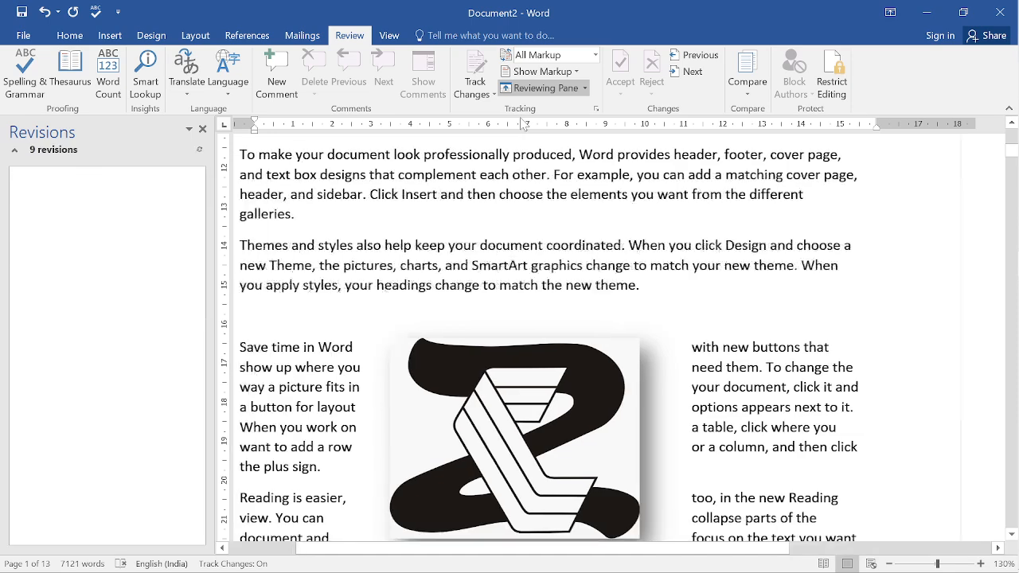
pyautogui.click(484, 94)
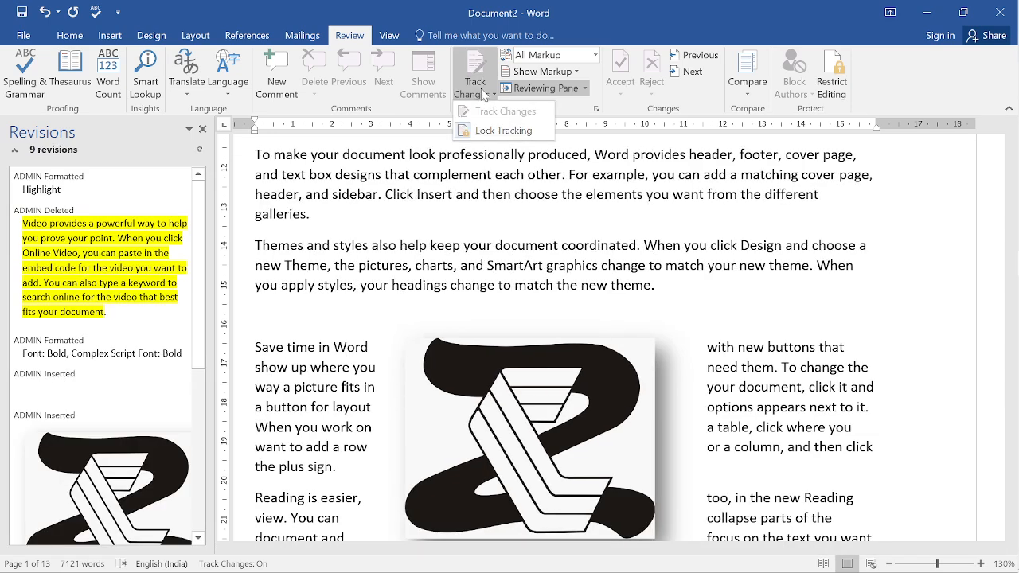
pyautogui.click(491, 186)
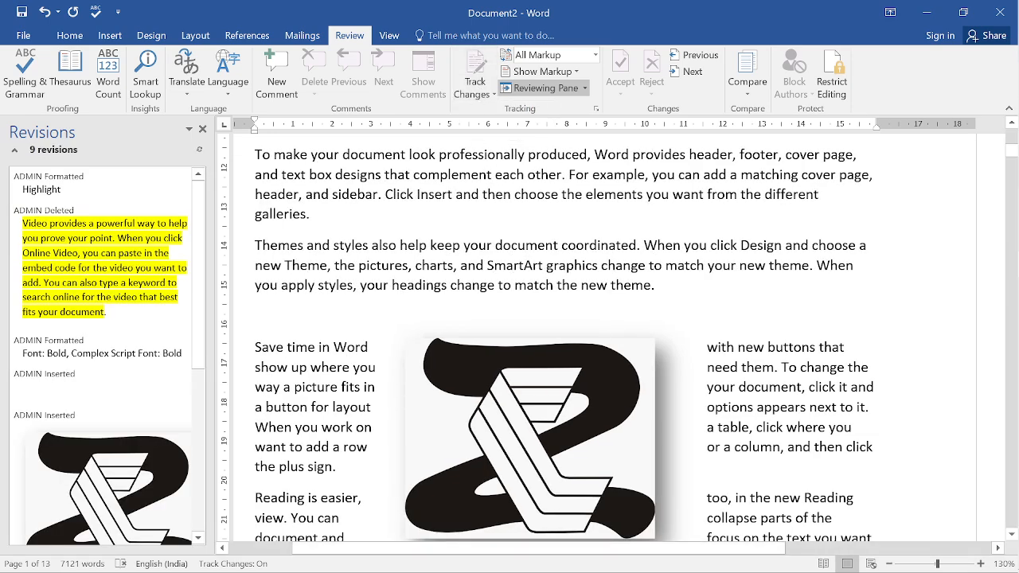
pyautogui.scroll(4, 495, 129)
pyautogui.click(202, 128)
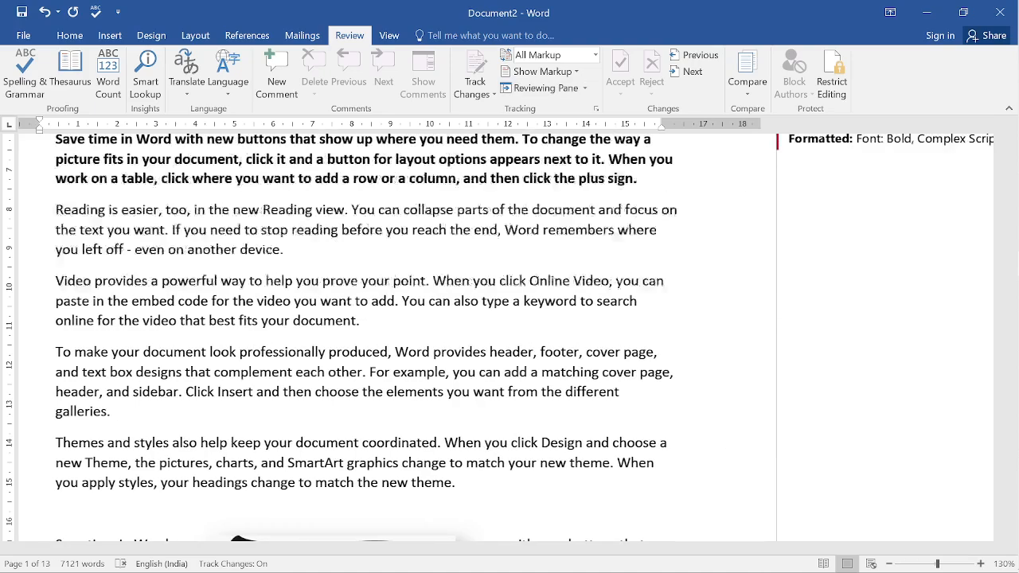
pyautogui.scroll(1, 512, 337)
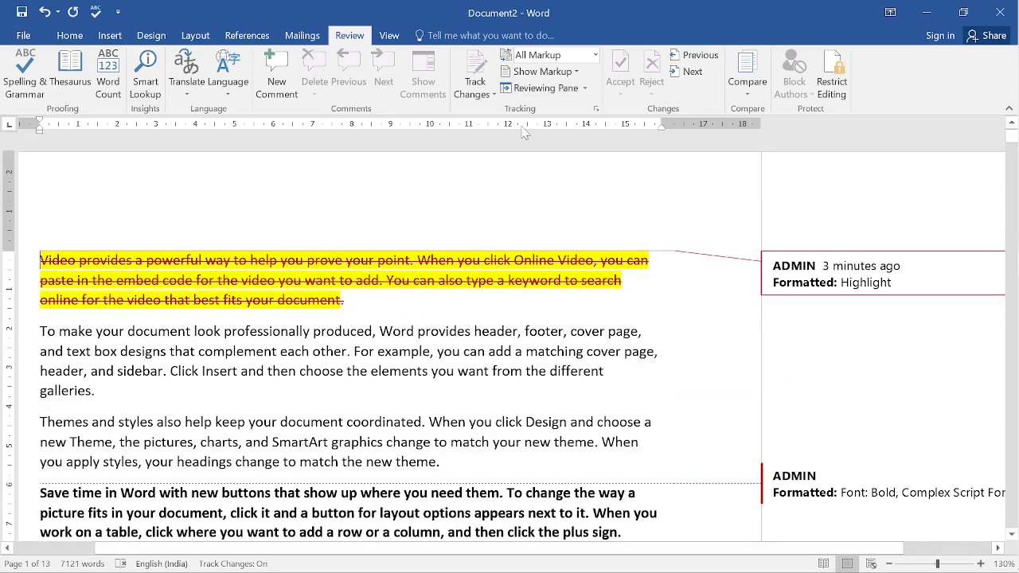
# Step: Unlock tracking by entering the tracking password, and turn off Track Changes
pyautogui.click(475, 95)
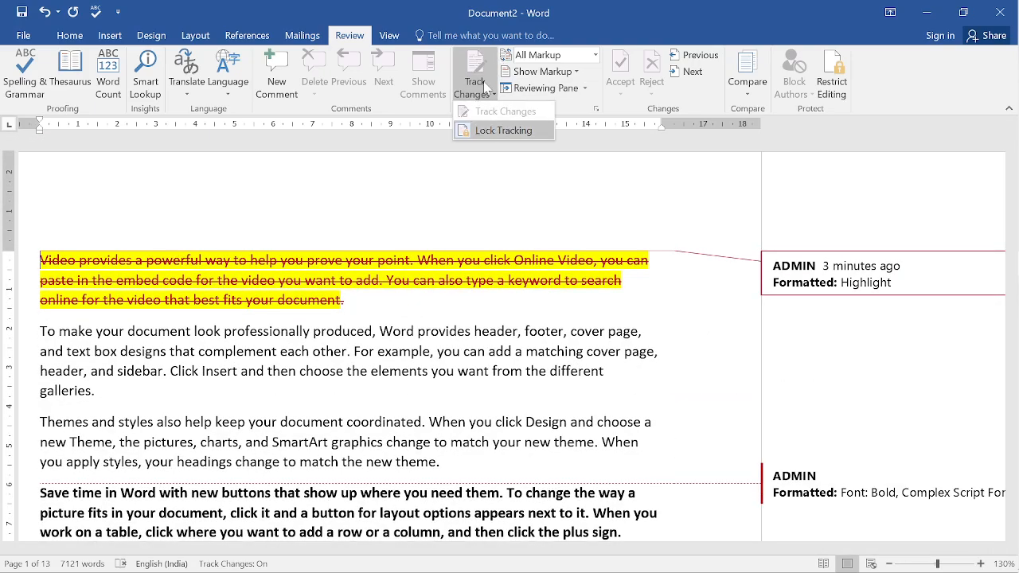
pyautogui.click(478, 135)
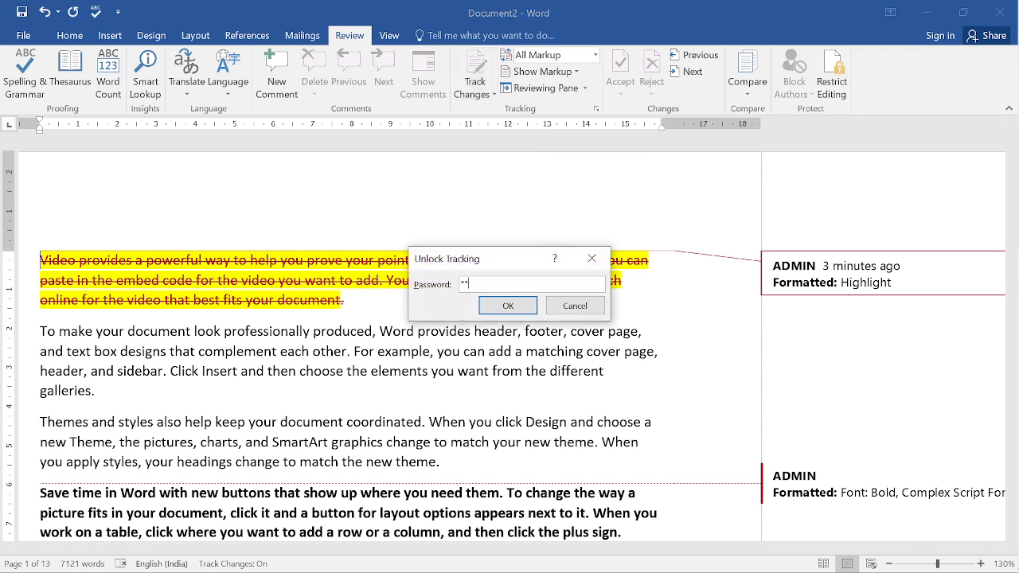
pyautogui.click(521, 309)
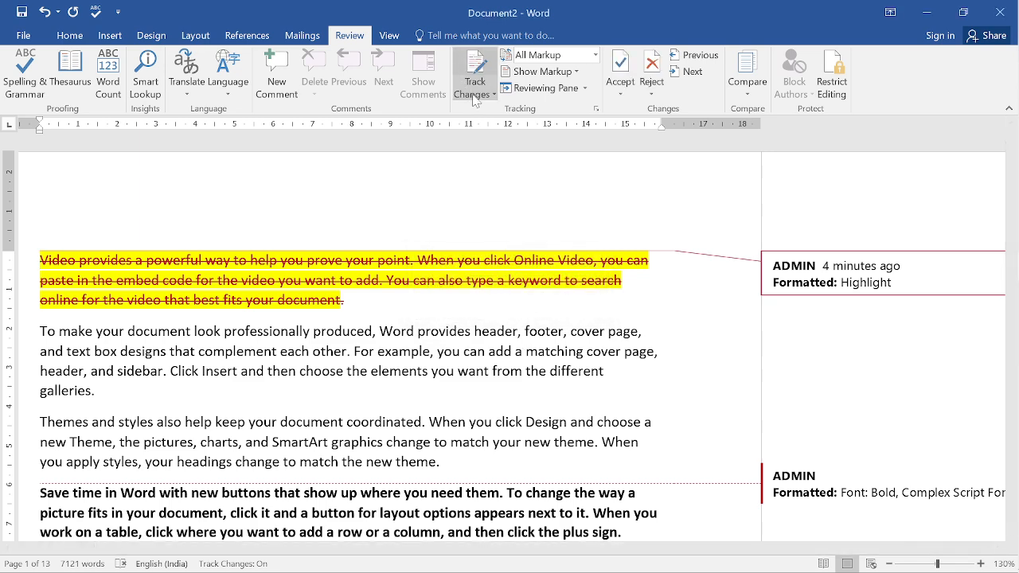
pyautogui.click(245, 563)
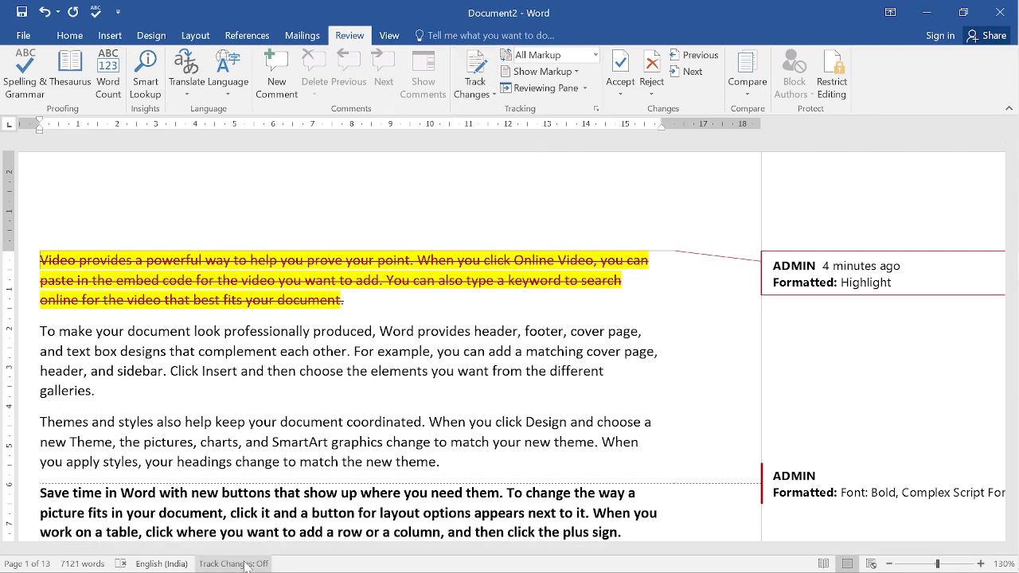
pyautogui.scroll(-5, 509, 334)
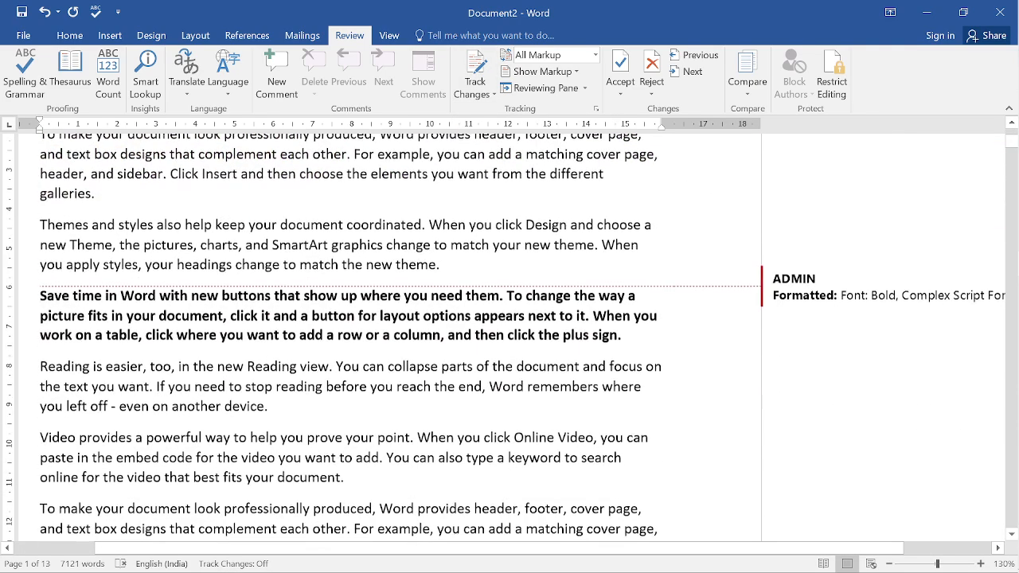
# Step: Set the markup balloons option to show all revisions inline in the document text
pyautogui.scroll(4, 509, 334)
pyautogui.scroll(1, 509, 334)
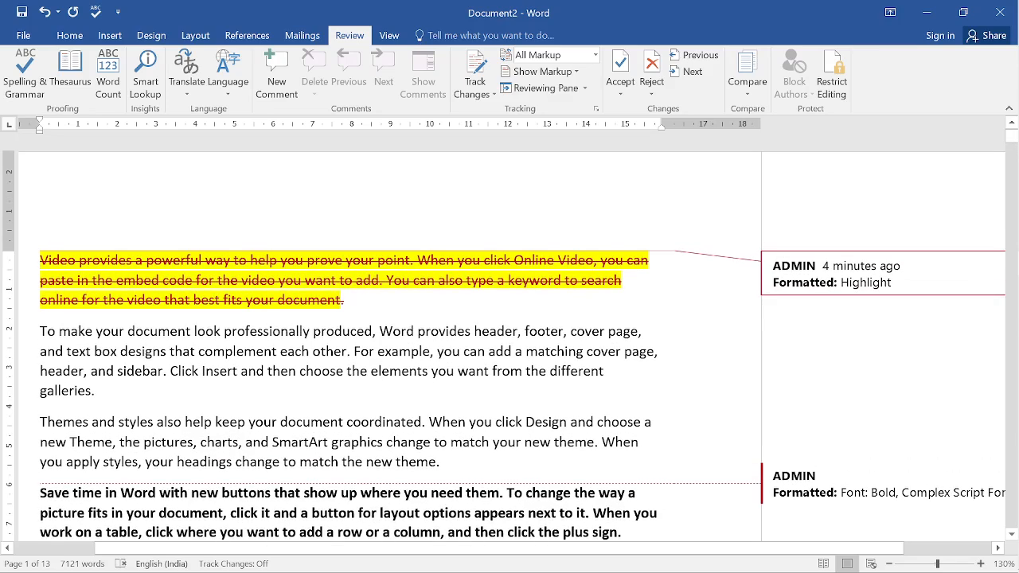
pyautogui.click(579, 77)
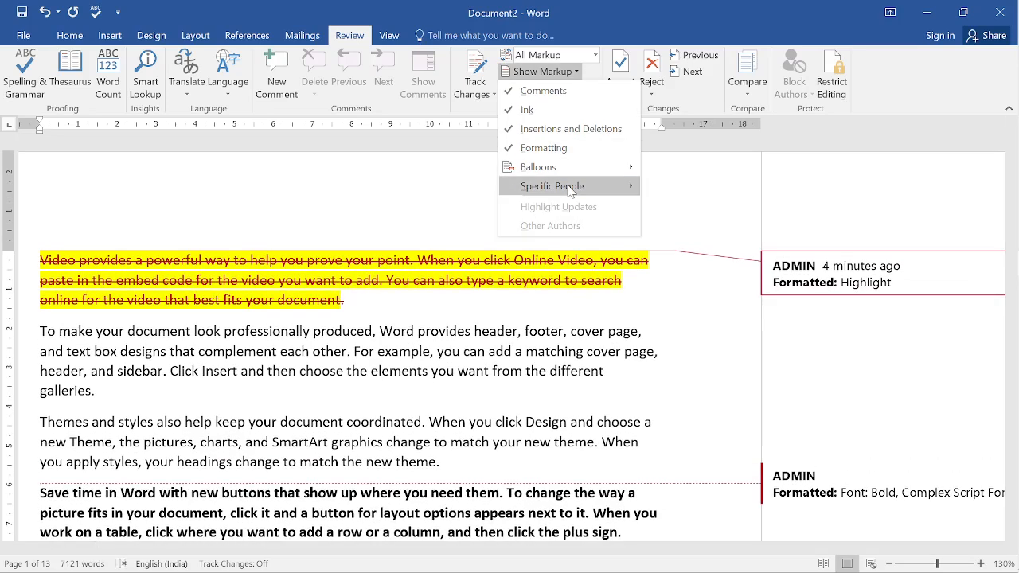
pyautogui.moveTo(572, 177)
pyautogui.click(660, 188)
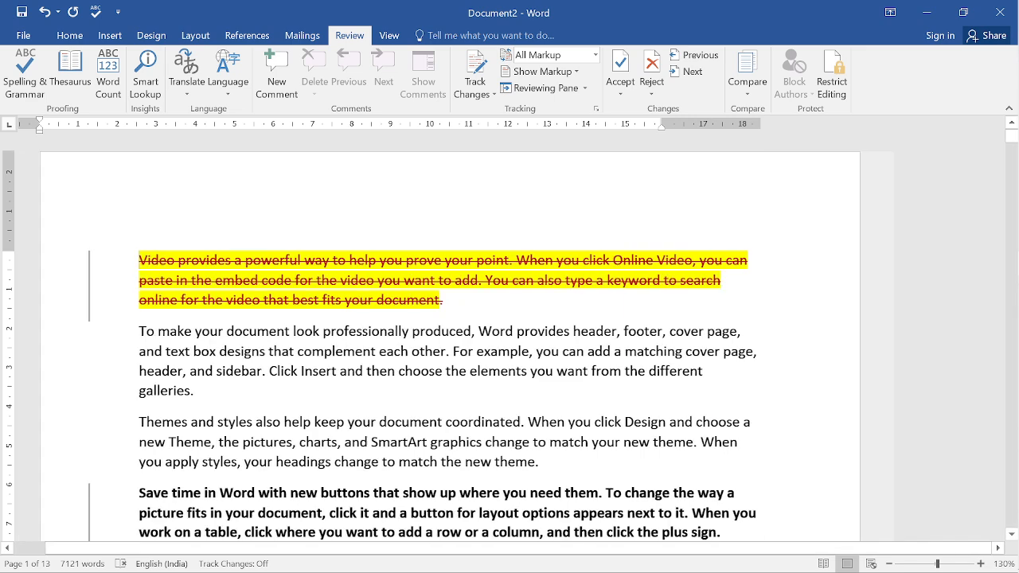
# Step: Compare the No Markup and Simple Markup views, return to All Markup, and examine the revisions on the first page
pyautogui.click(594, 57)
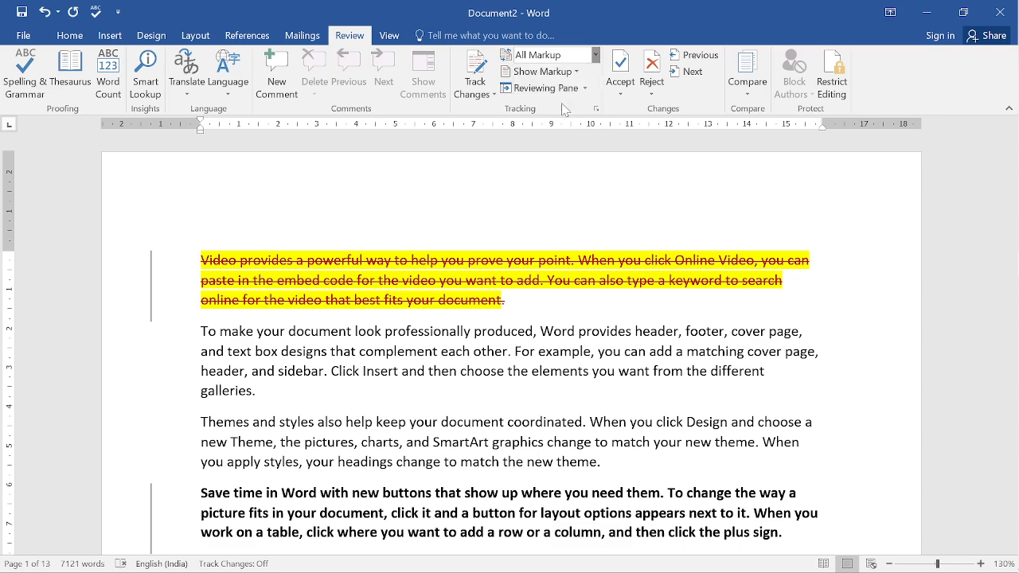
pyautogui.click(553, 103)
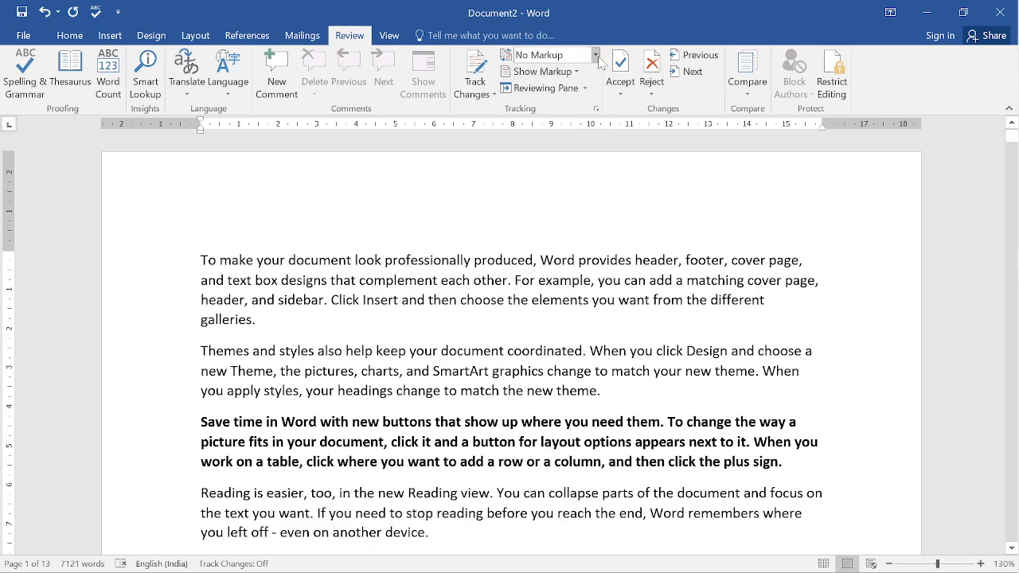
pyautogui.click(595, 54)
pyautogui.click(585, 74)
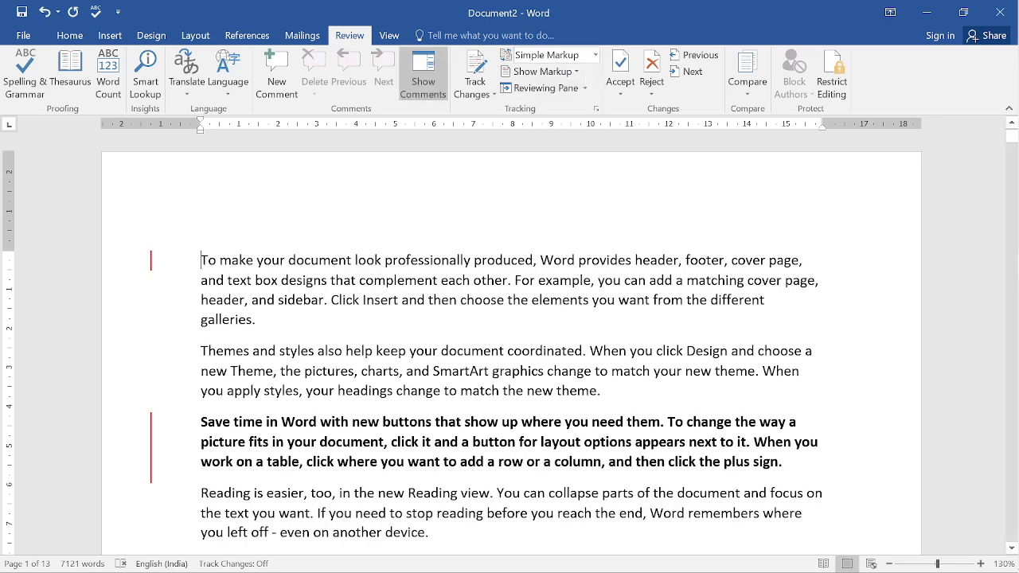
pyautogui.click(595, 54)
pyautogui.click(561, 87)
pyautogui.scroll(-2, 510, 350)
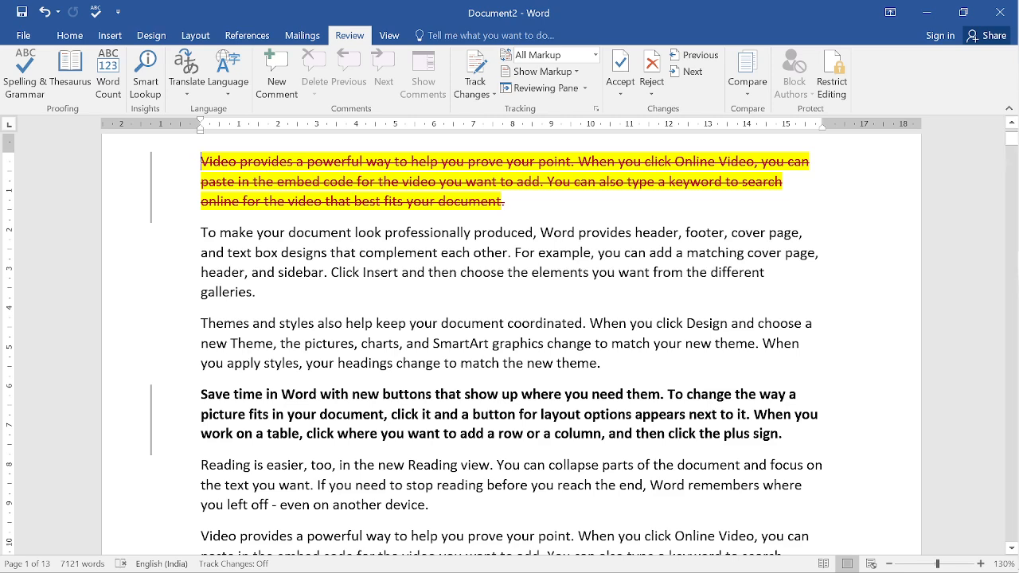
pyautogui.hotkey('ctrl', 'Home')
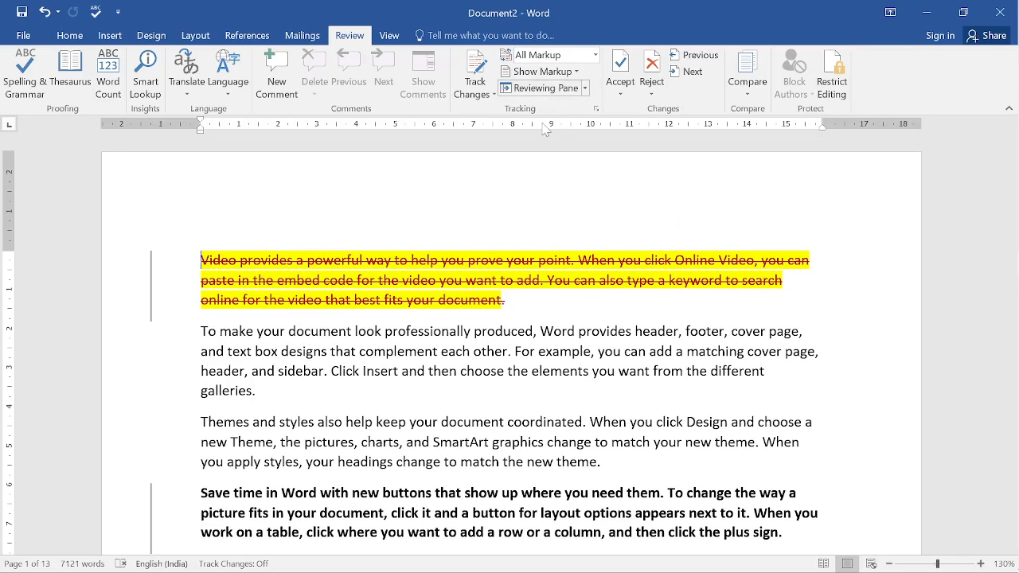
pyautogui.scroll(-2, 509, 342)
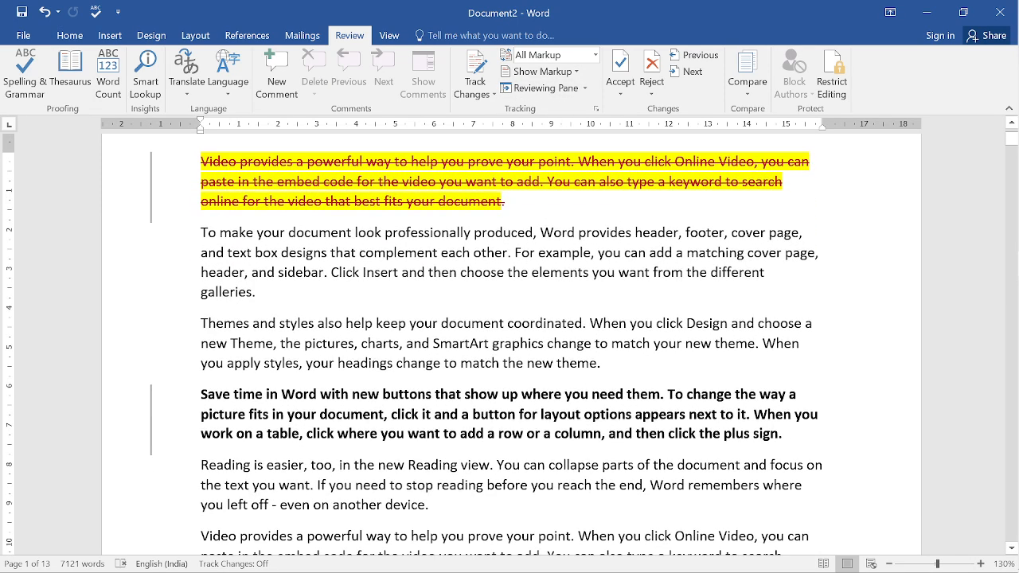
pyautogui.scroll(-4, 510, 343)
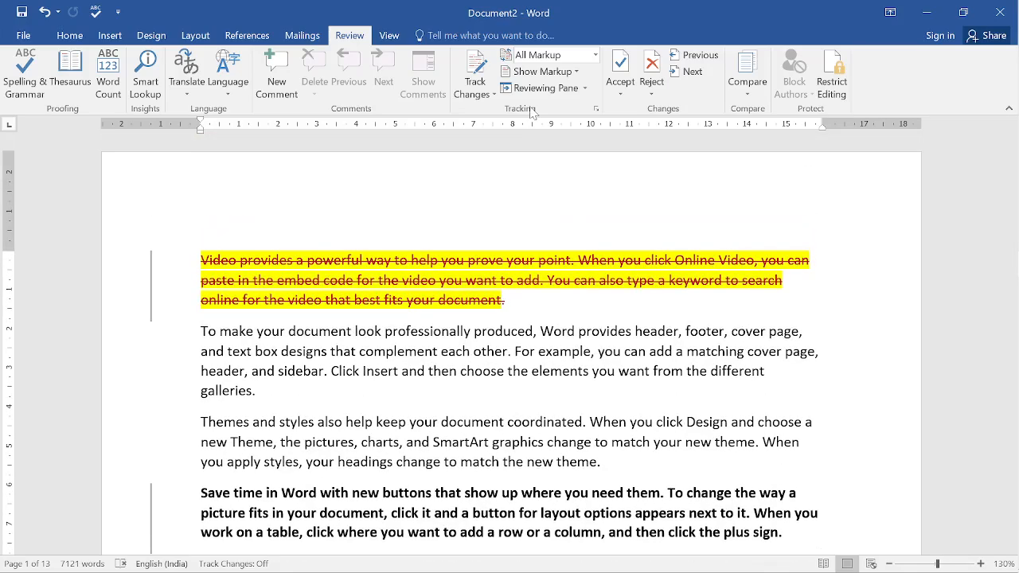
# Step: Select the highlighted, struck-through first paragraph and accept its tracked changes without moving to the next one
pyautogui.click(619, 94)
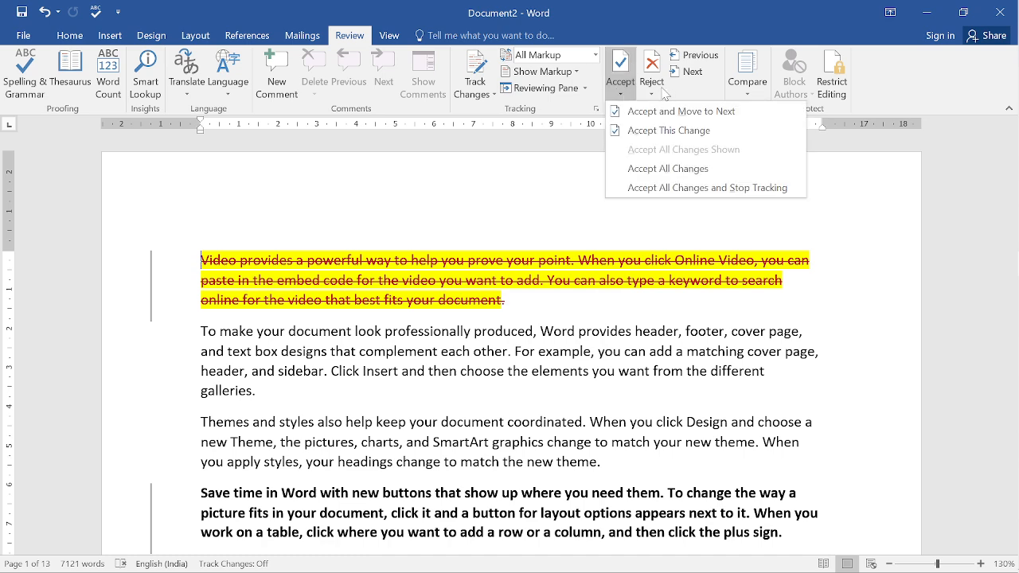
pyautogui.click(608, 131)
pyautogui.scroll(-5, 545, 459)
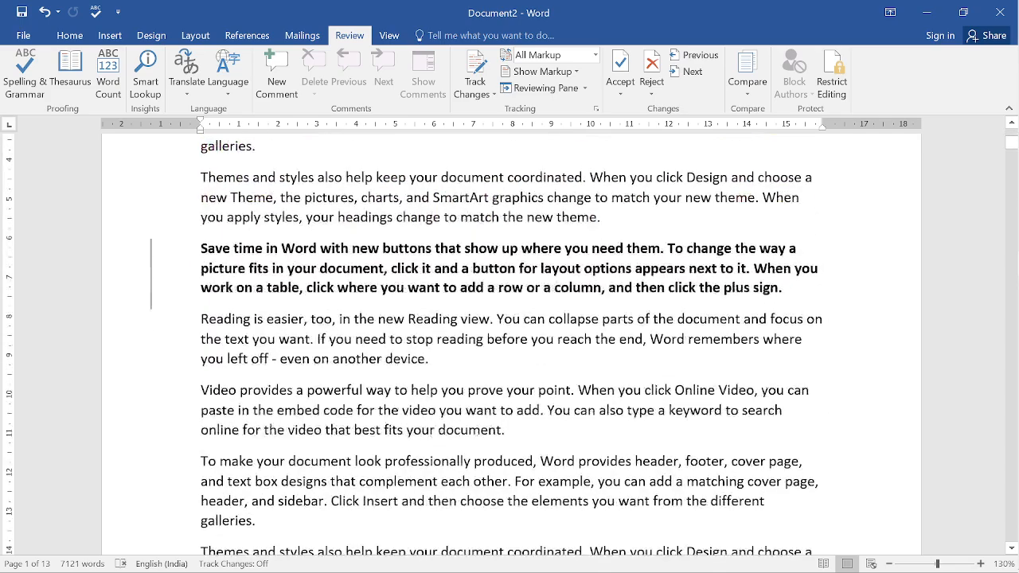
pyautogui.scroll(3, 546, 459)
pyautogui.click(628, 95)
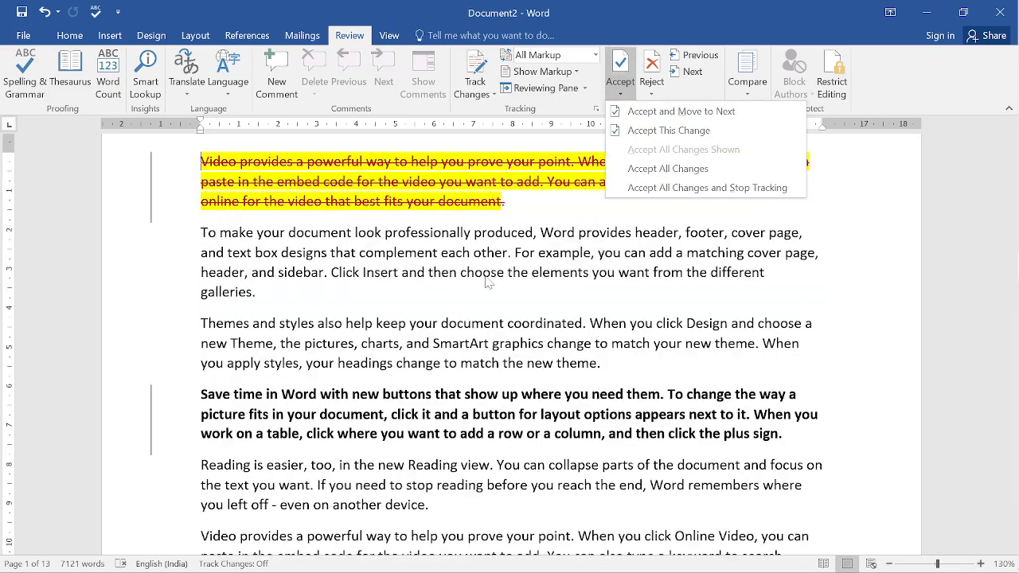
pyautogui.click(625, 107)
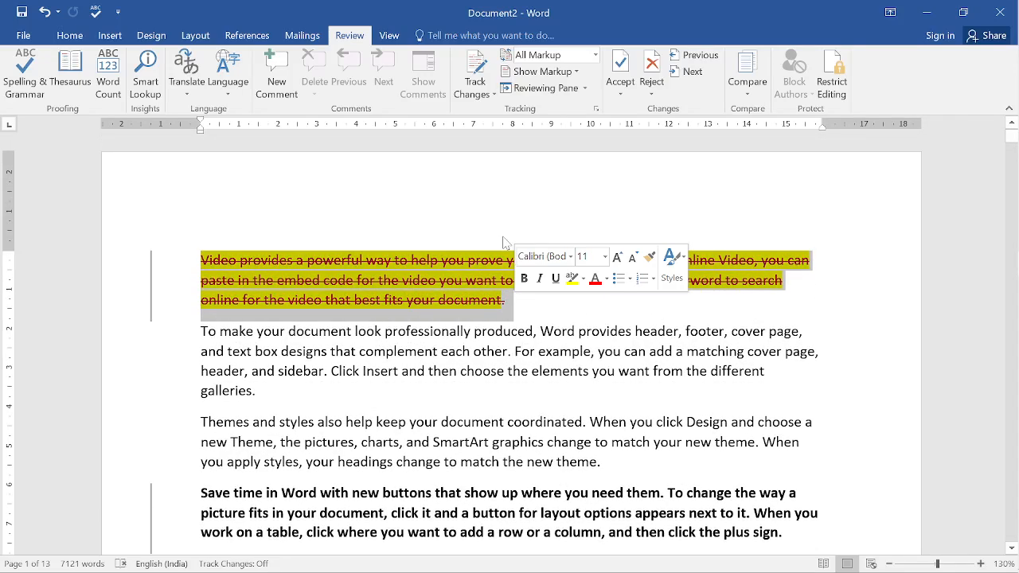
pyautogui.click(622, 90)
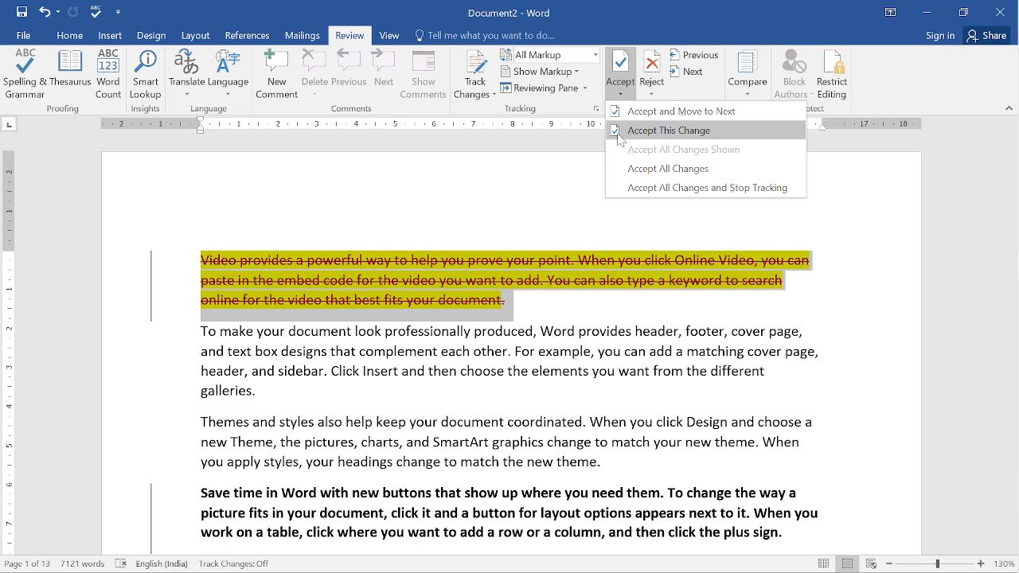
pyautogui.click(618, 133)
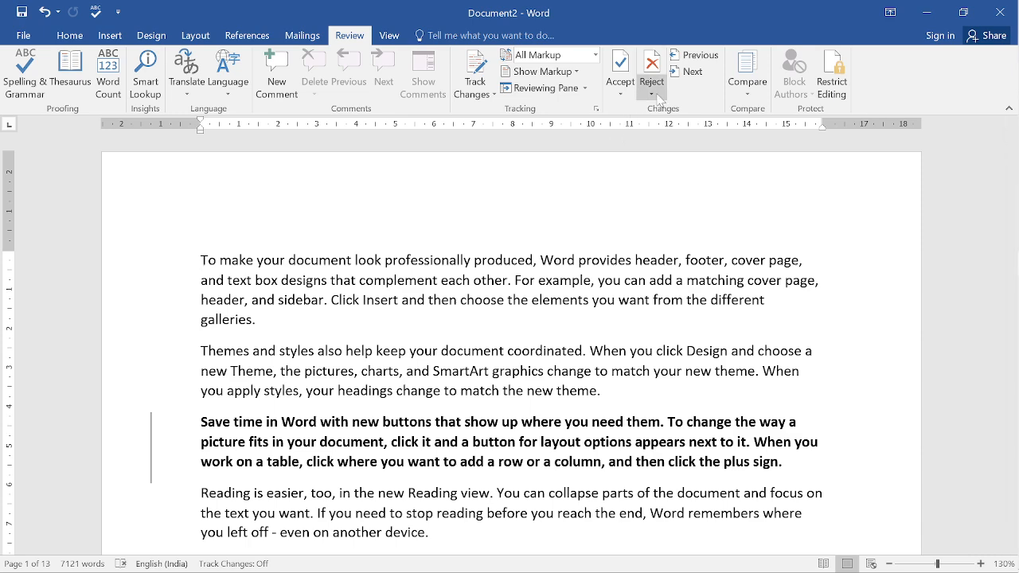
# Step: Reject the tracked bold formatting on the paragraph beginning "Save time in Word with new buttons"
pyautogui.scroll(-3, 509, 342)
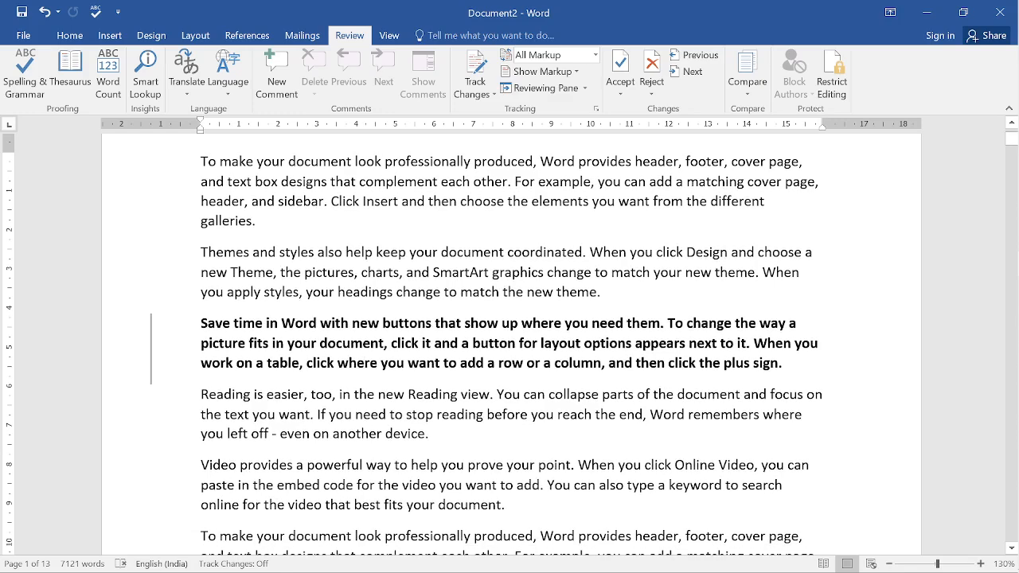
pyautogui.tripleClick(365, 363)
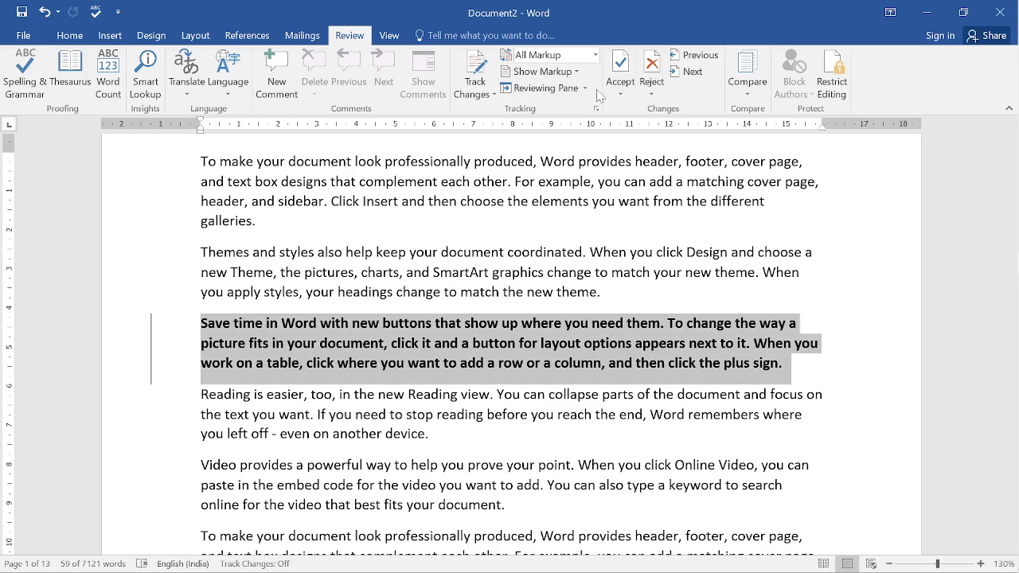
pyautogui.click(652, 95)
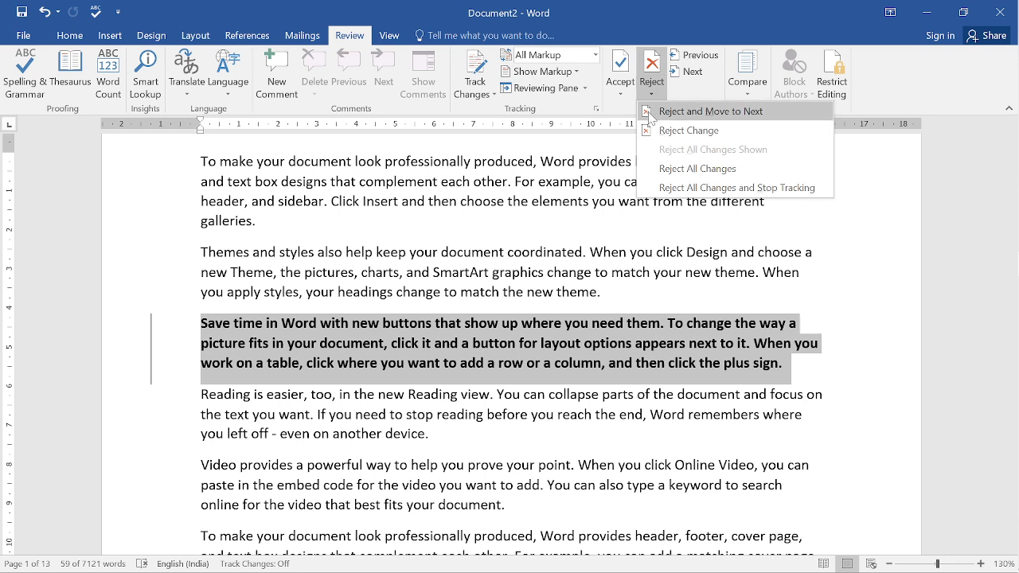
pyautogui.click(688, 131)
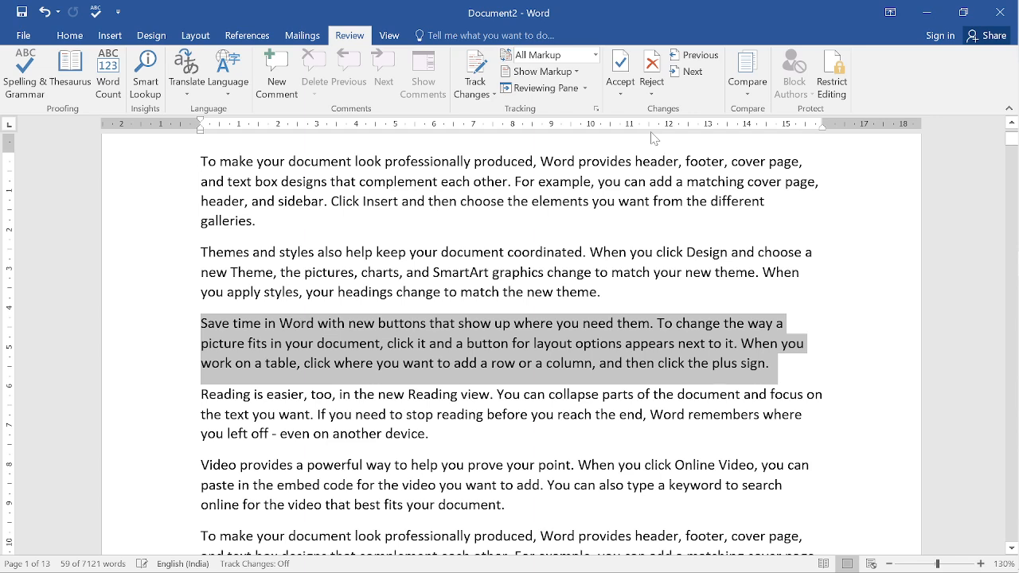
# Step: Try to accept the tracked change marked beside the last line of the paragraph above the picture
pyautogui.click(627, 94)
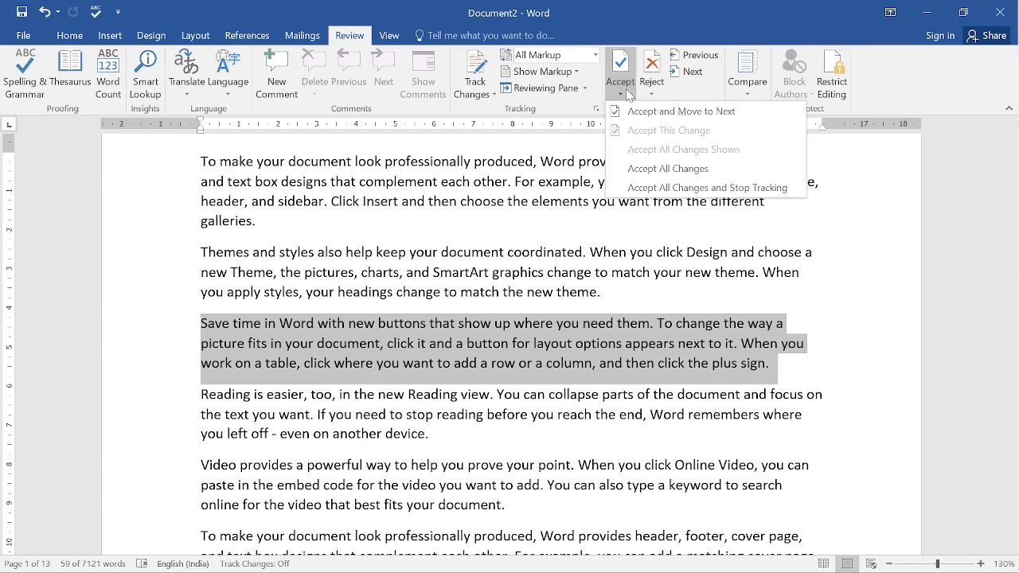
pyautogui.click(552, 191)
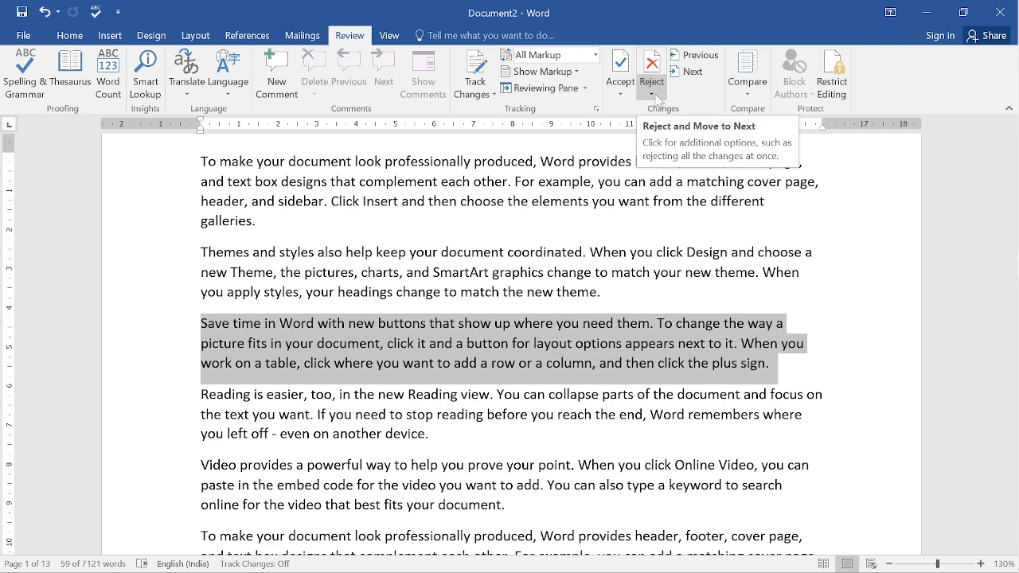
pyautogui.click(622, 96)
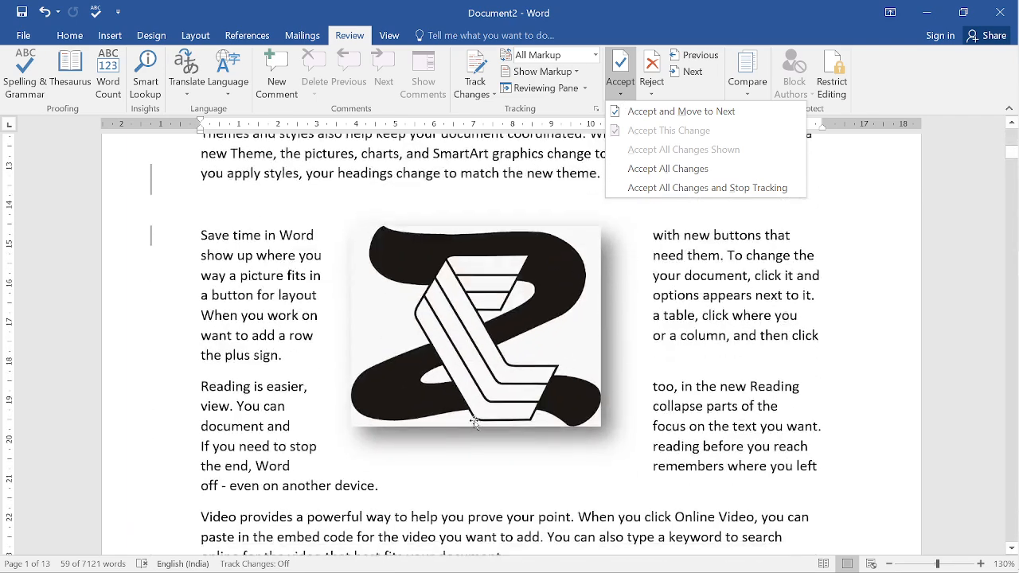
pyautogui.click(221, 213)
pyautogui.doubleClick(140, 189)
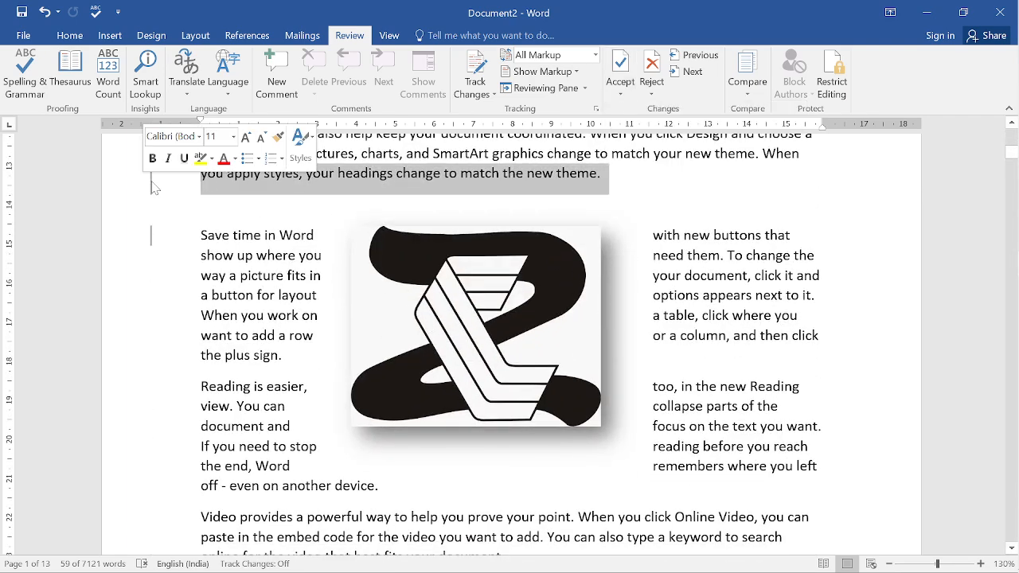
pyautogui.click(205, 191)
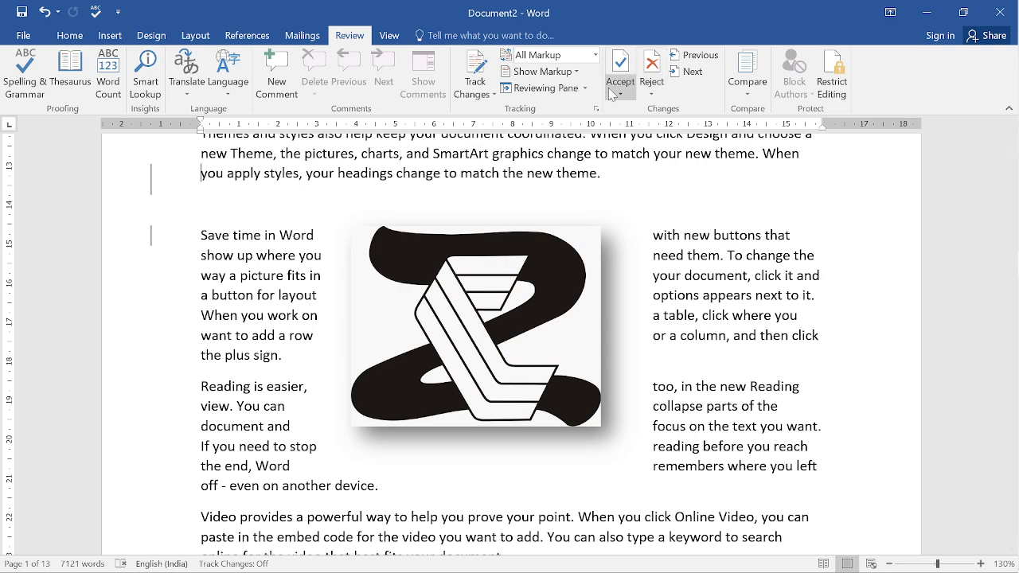
pyautogui.click(651, 93)
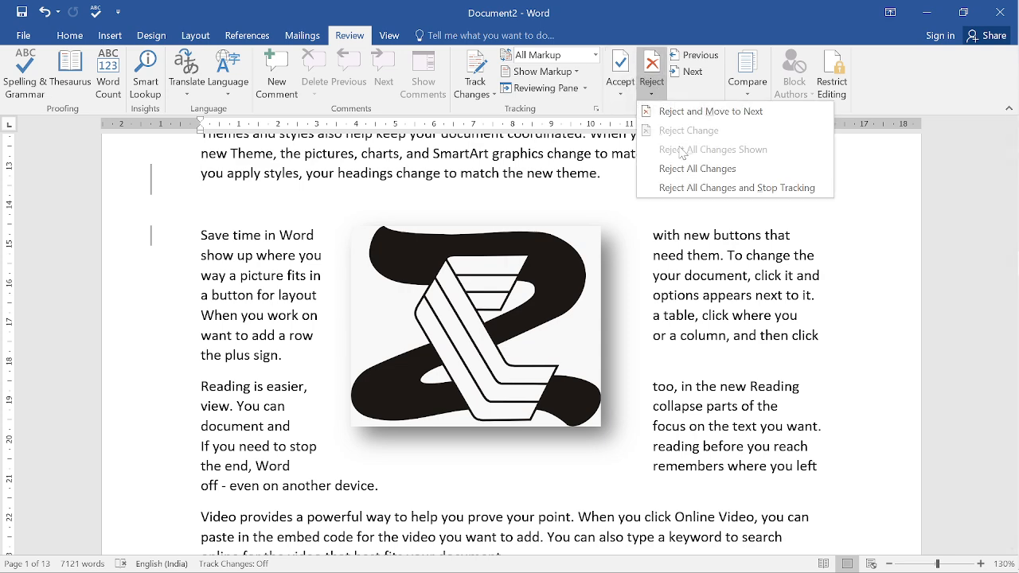
pyautogui.click(557, 181)
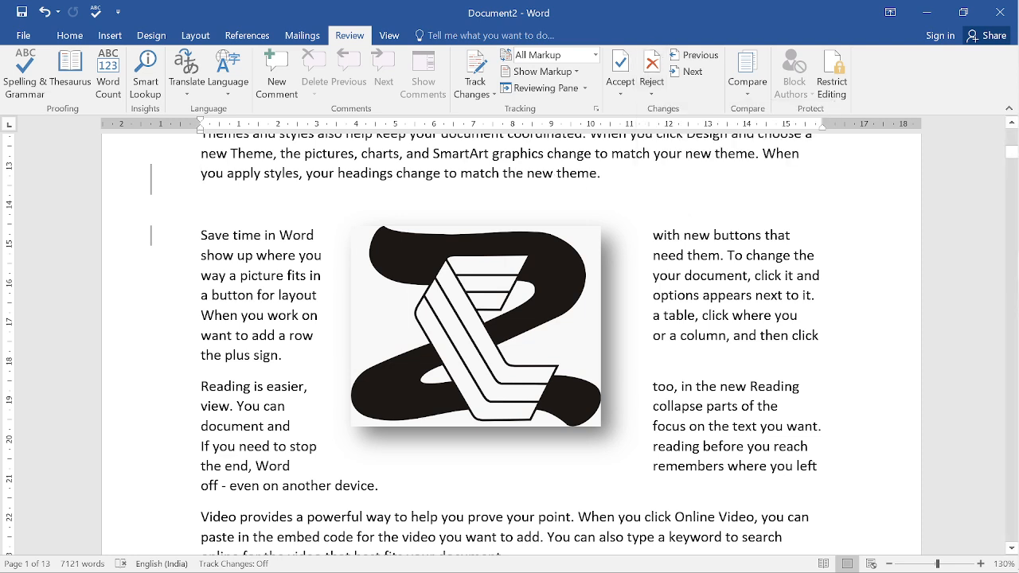
pyautogui.click(620, 93)
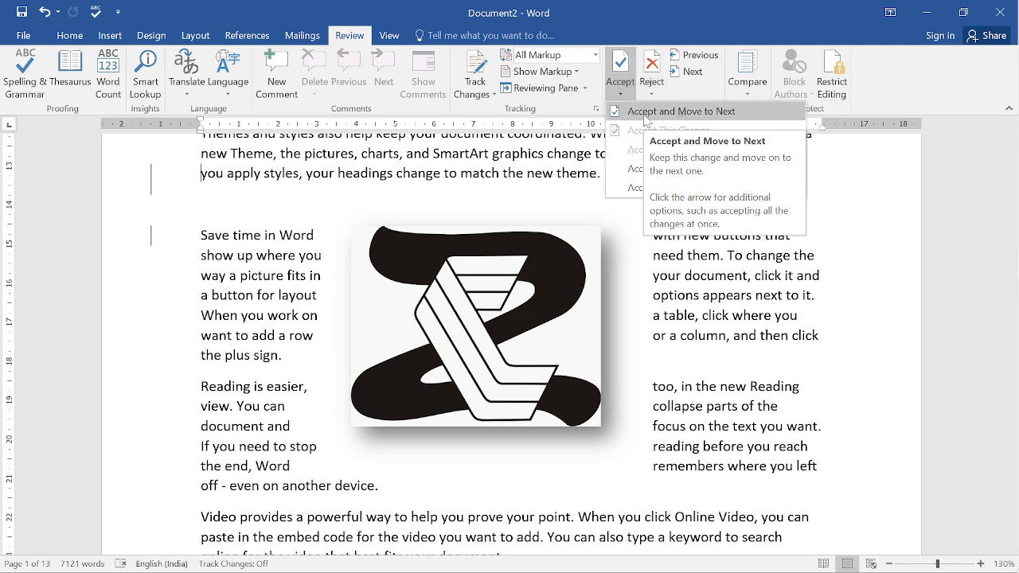
pyautogui.click(646, 119)
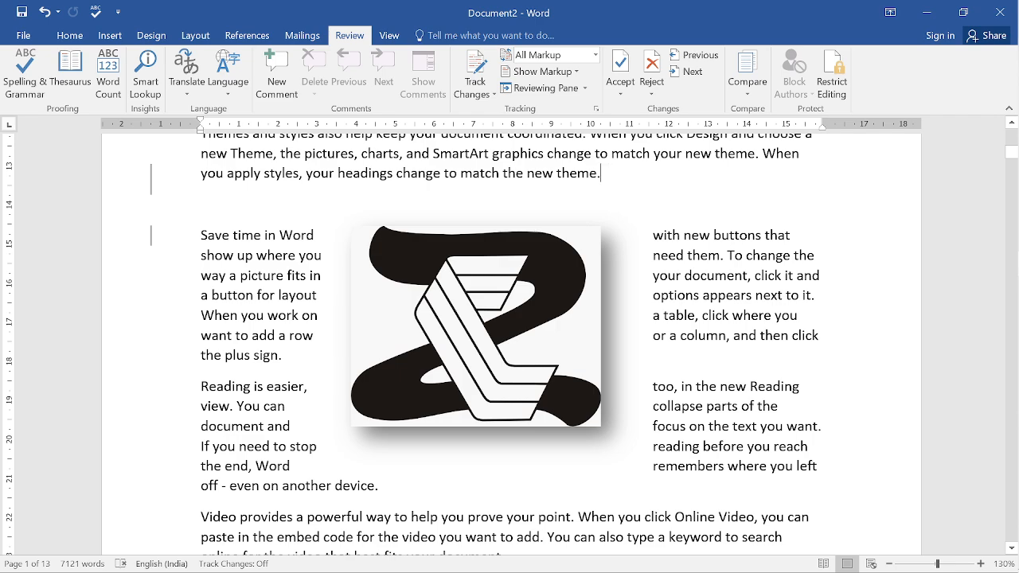
# Step: Select the inserted picture and accept its tracked change without moving to the next one
pyautogui.scroll(-2, 601, 228)
pyautogui.click(486, 208)
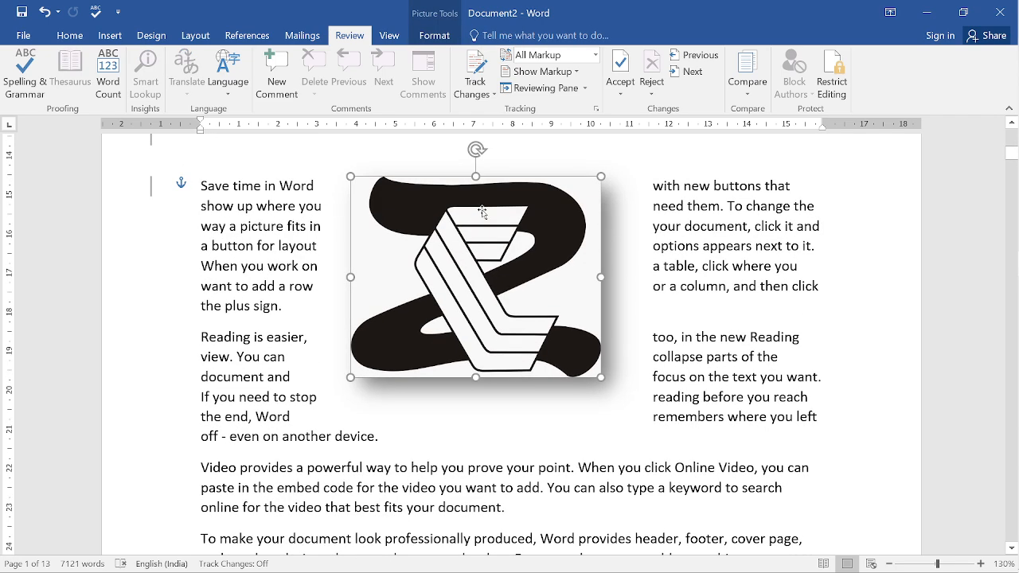
pyautogui.scroll(2, 485, 211)
pyautogui.click(620, 91)
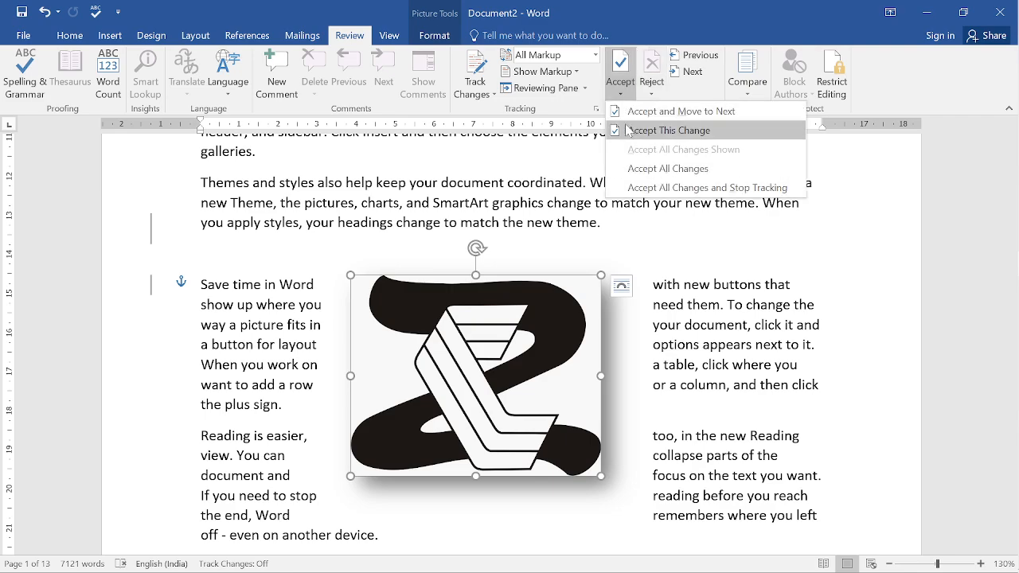
pyautogui.click(633, 130)
pyautogui.scroll(-2, 571, 342)
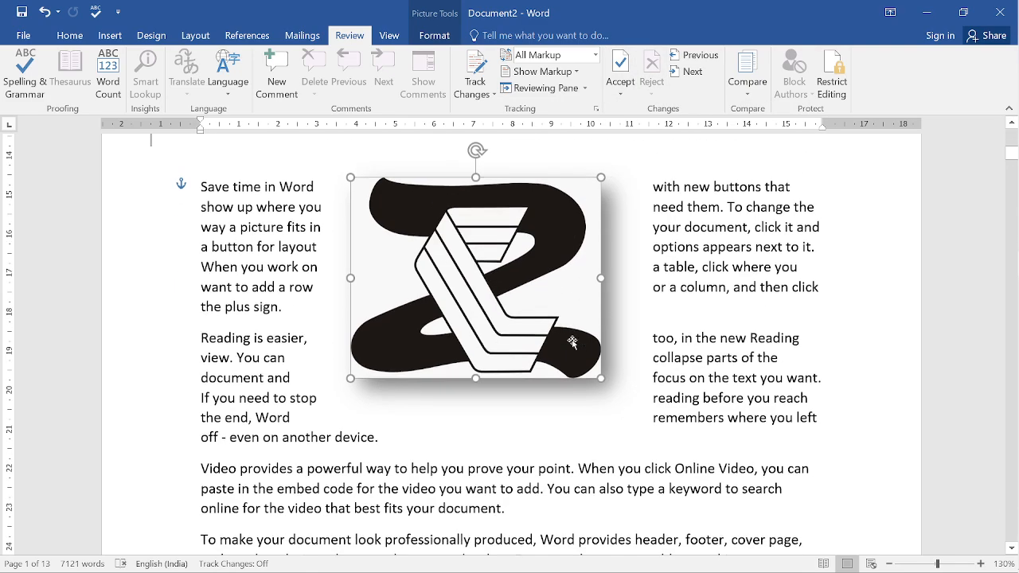
# Step: Place the cursor in the line above the picture that has a change bar, and switch the display to Simple Markup
pyautogui.scroll(-2, 571, 342)
pyautogui.scroll(6, 572, 342)
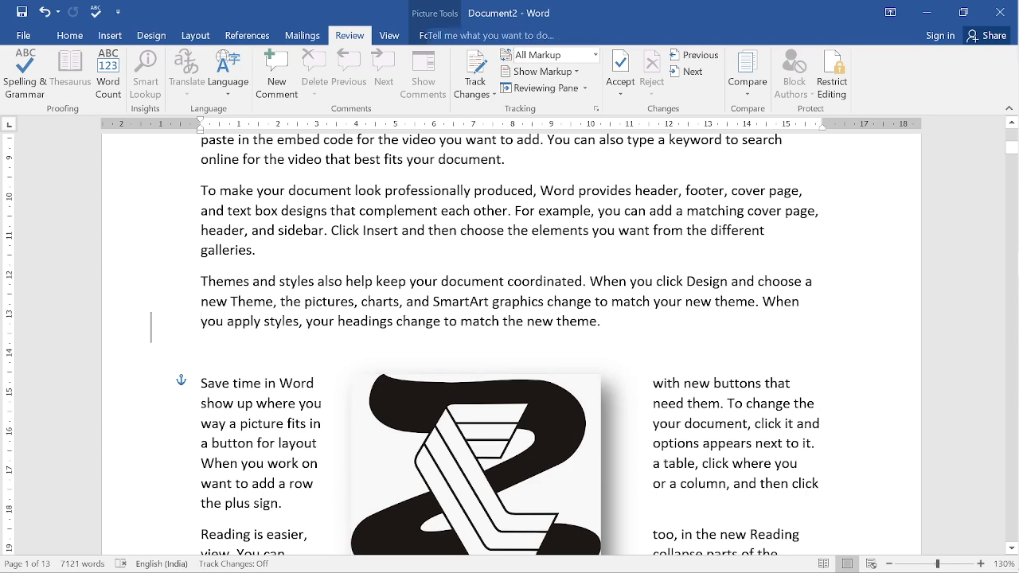
pyautogui.click(156, 321)
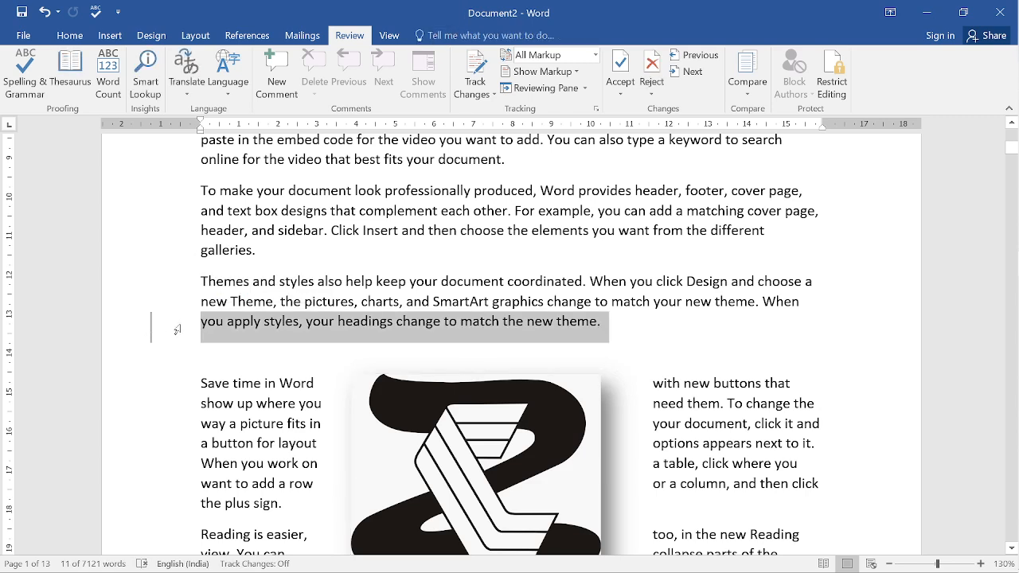
pyautogui.click(241, 321)
pyautogui.click(153, 334)
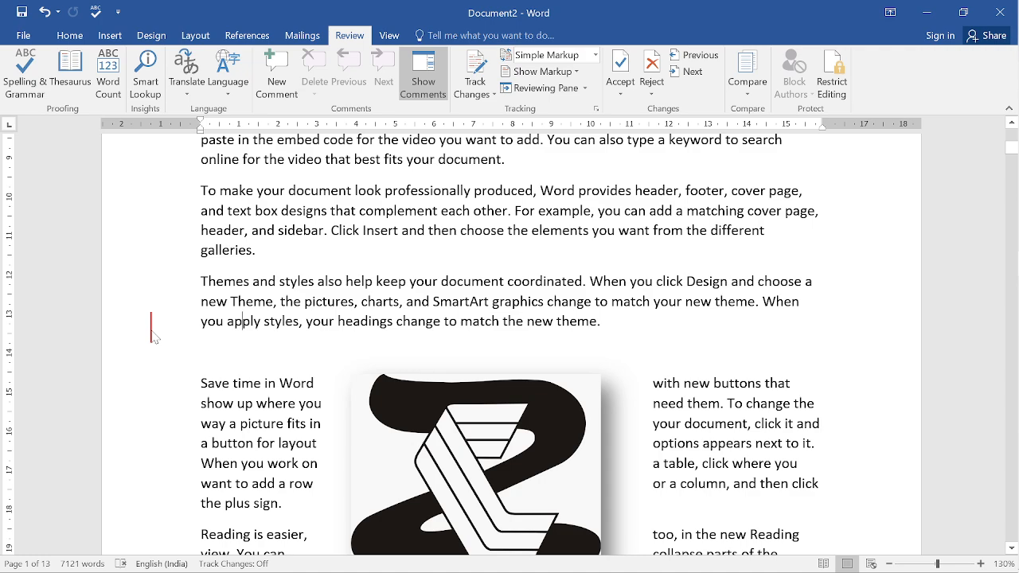
# Step: Toggle between Simple Markup and All Markup using the change bar above the picture, finishing in All Markup
pyautogui.scroll(3, 152, 293)
pyautogui.scroll(-4, 151, 293)
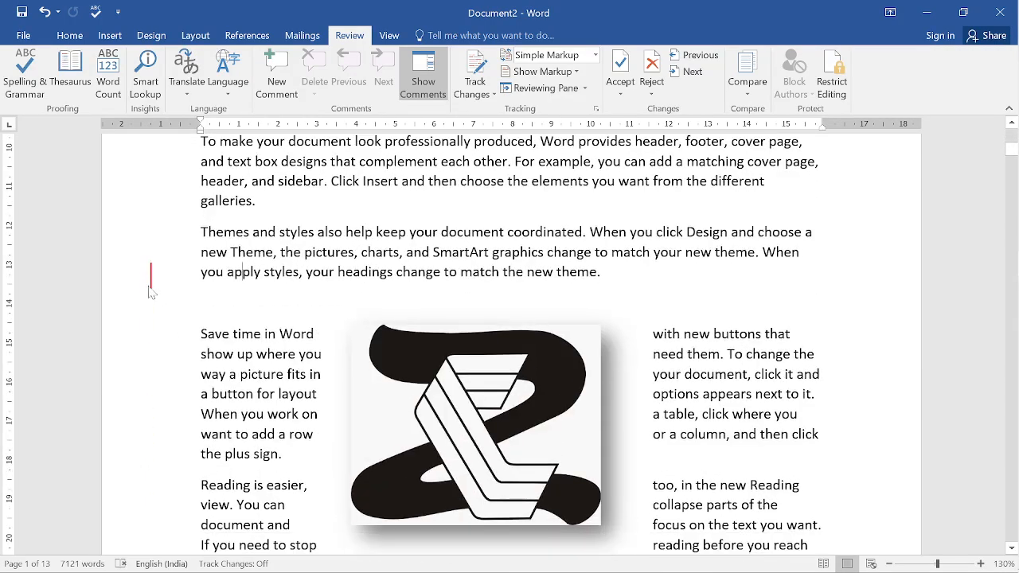
pyautogui.click(152, 287)
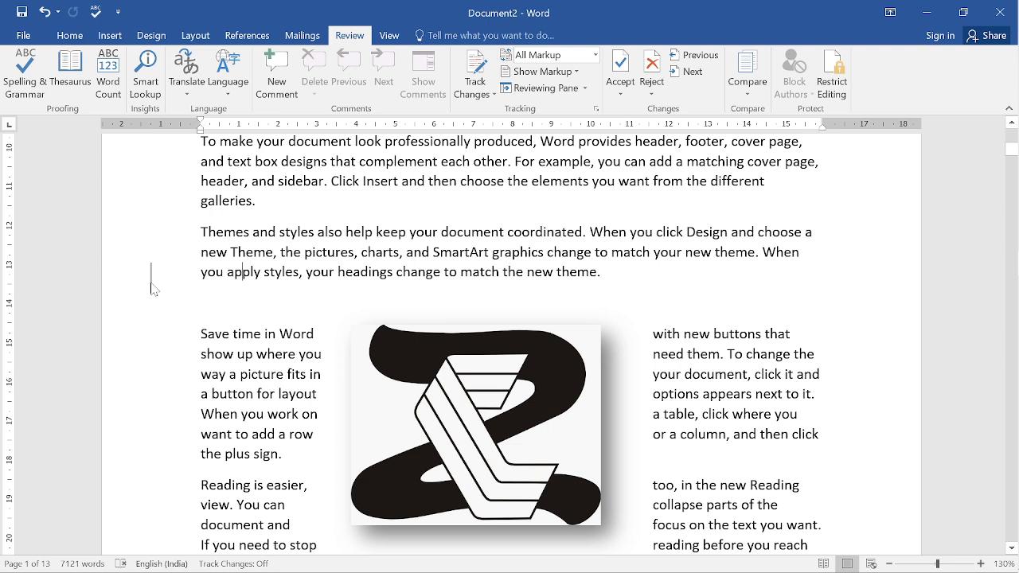
pyautogui.click(152, 286)
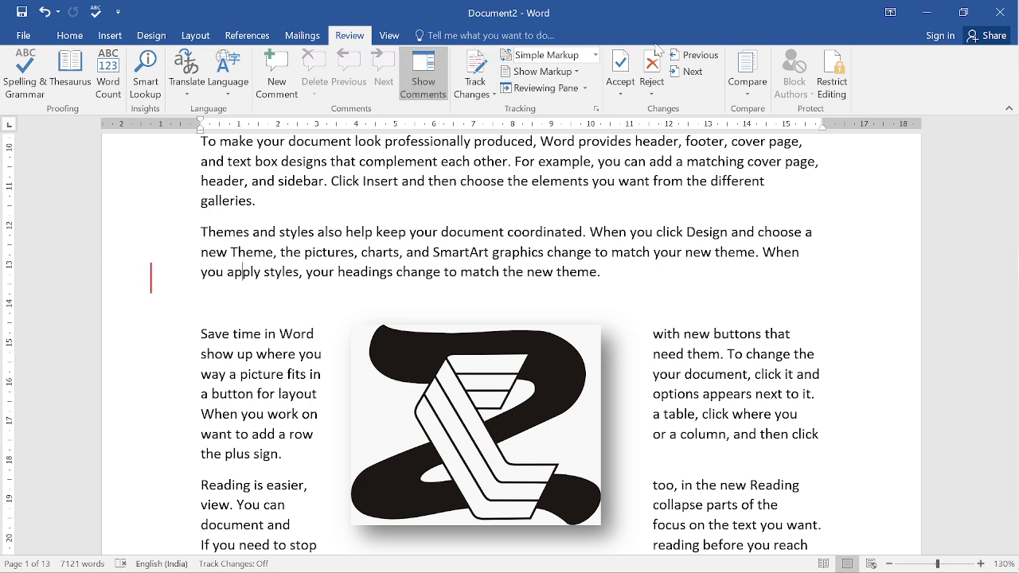
pyautogui.click(151, 286)
pyautogui.click(151, 287)
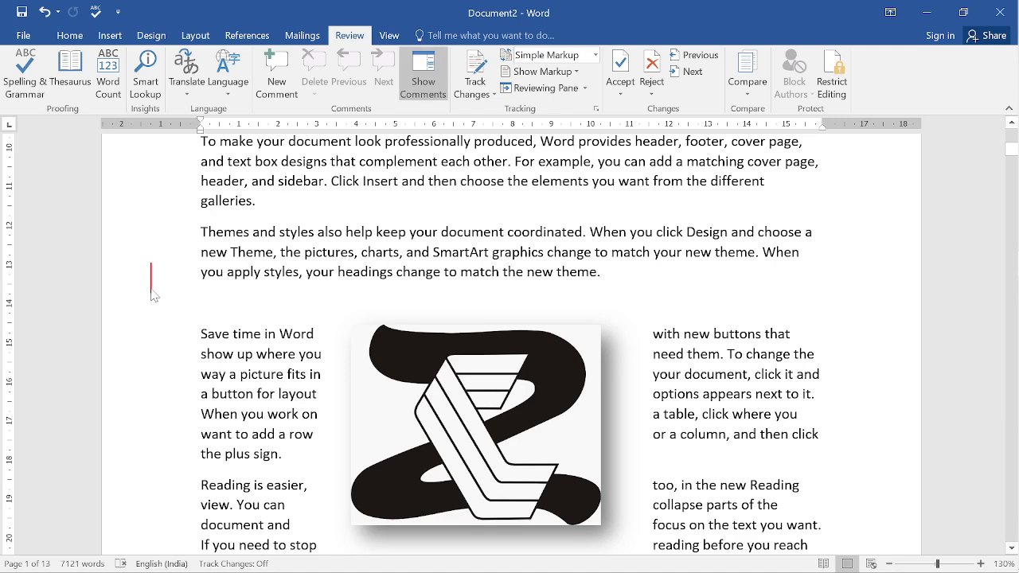
pyautogui.click(151, 286)
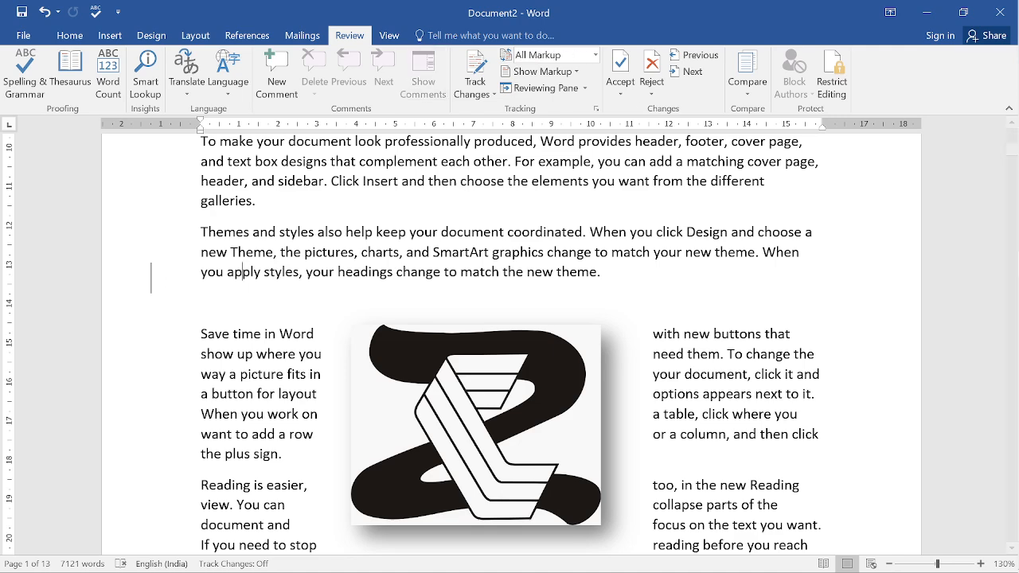
# Step: Select the whole inserted table on page 4 and accept its tracked change without moving to the next one
pyautogui.scroll(-8, 154, 294)
pyautogui.scroll(-9, 509, 342)
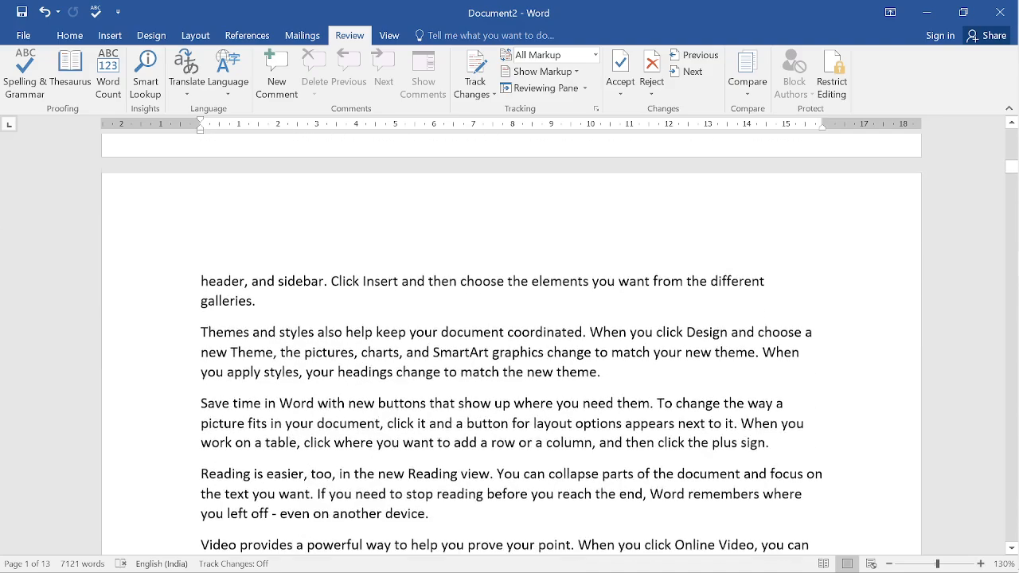
pyautogui.scroll(-10, 509, 342)
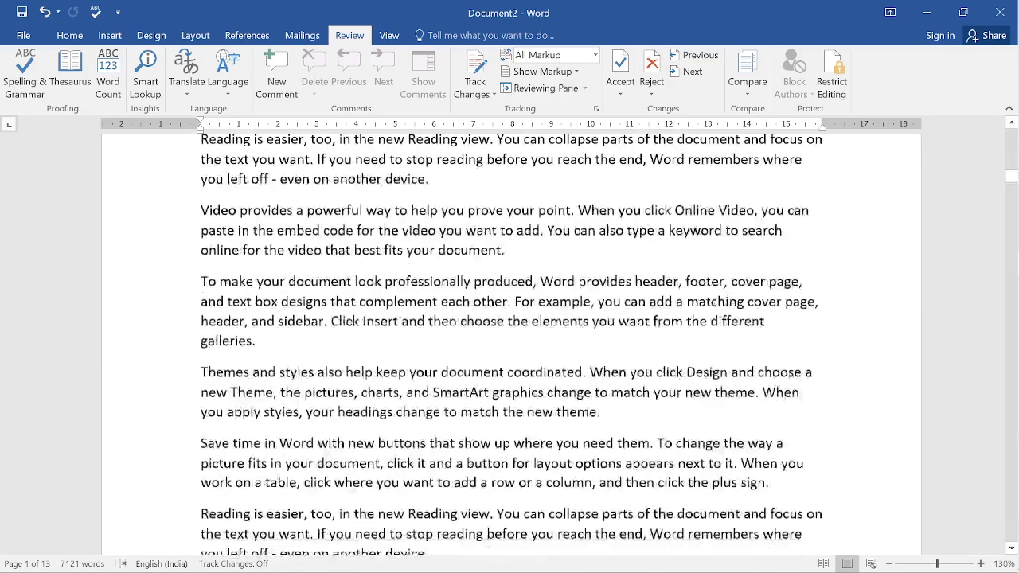
pyautogui.scroll(-10, 509, 343)
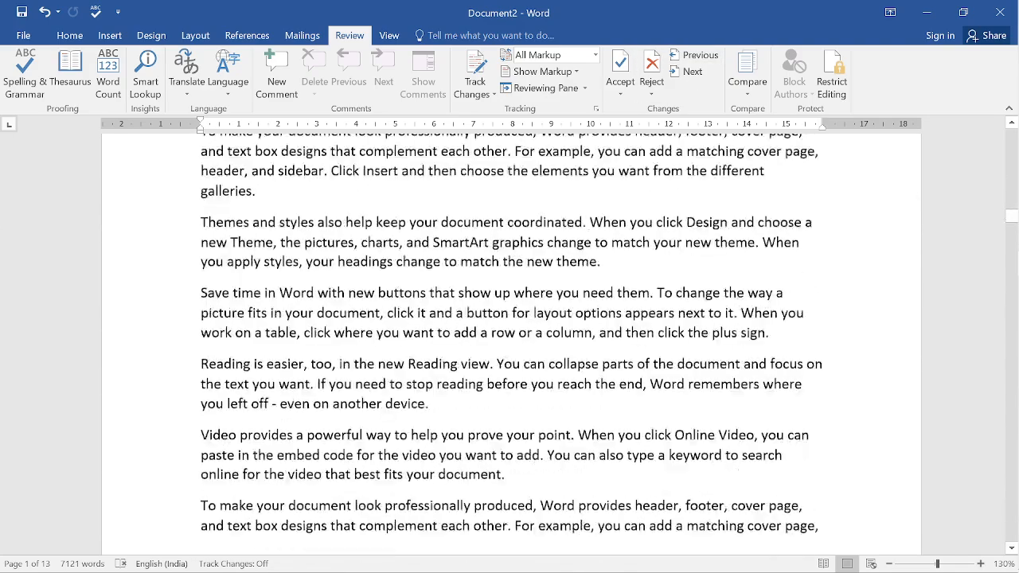
pyautogui.hotkey('ctrl', 'v')
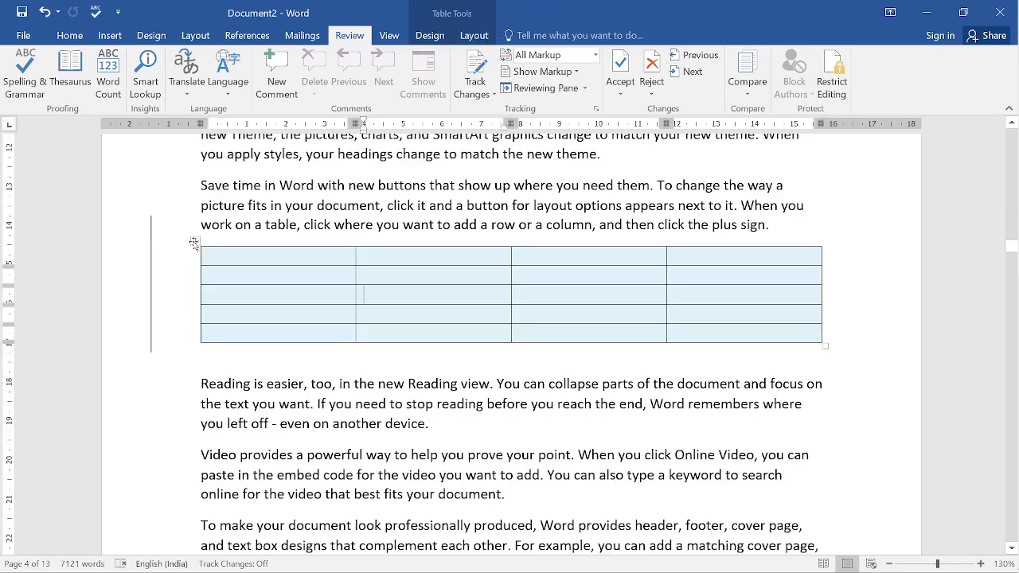
pyautogui.click(194, 242)
pyautogui.click(627, 94)
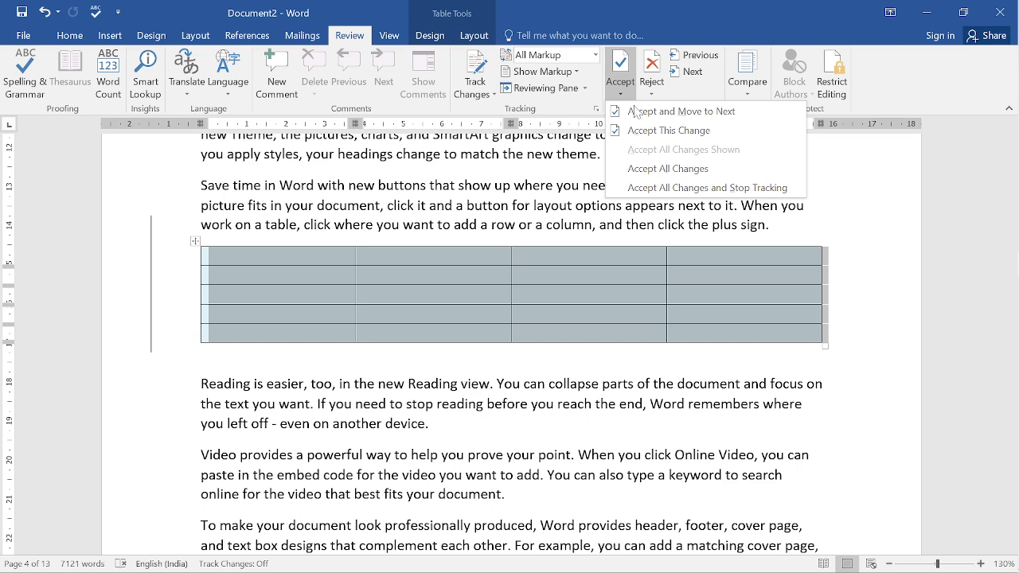
pyautogui.click(642, 130)
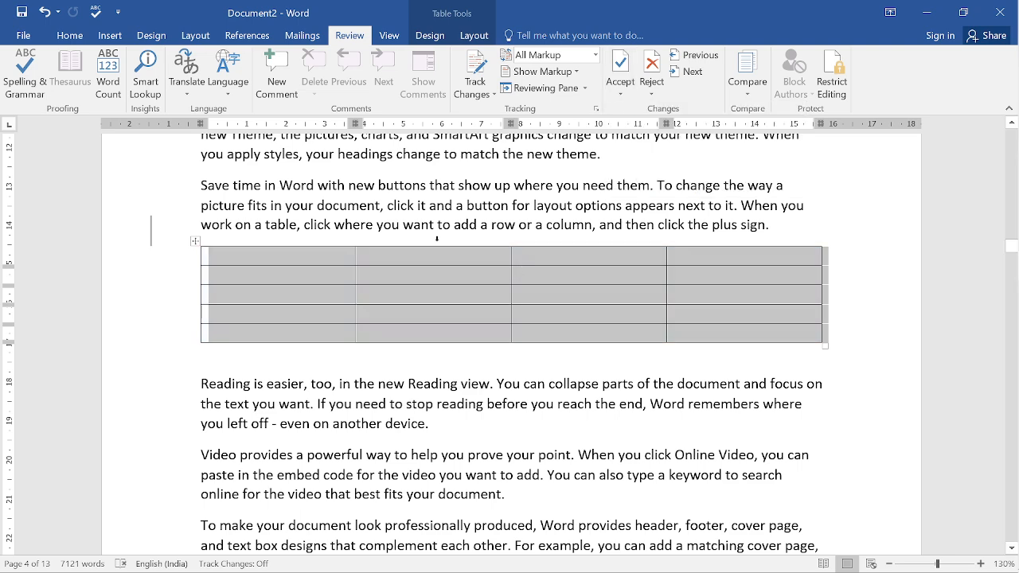
# Step: Switch the display to Simple Markup and accept all remaining tracked changes in the document
pyautogui.click(150, 229)
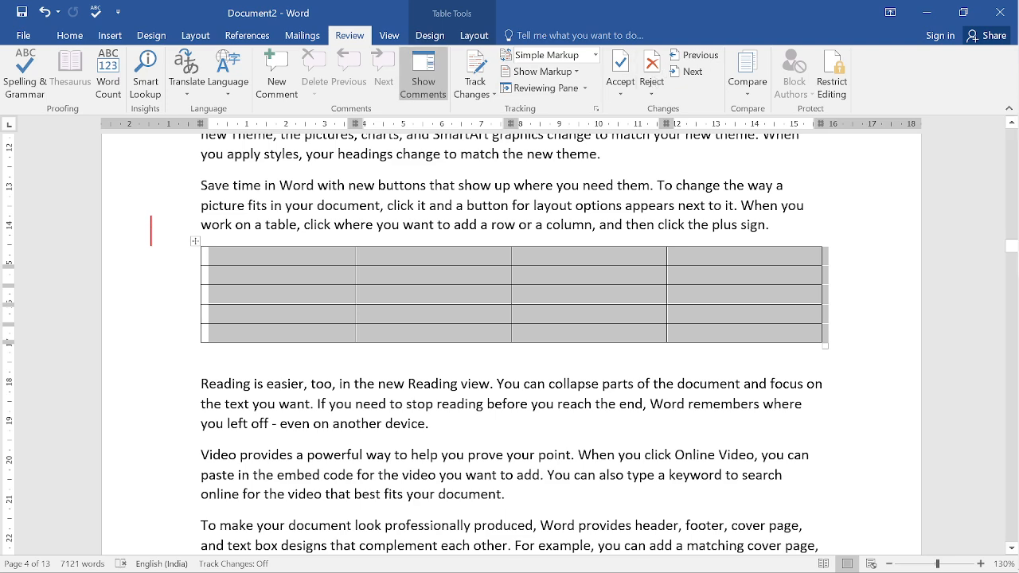
pyautogui.scroll(3, 509, 334)
pyautogui.click(660, 91)
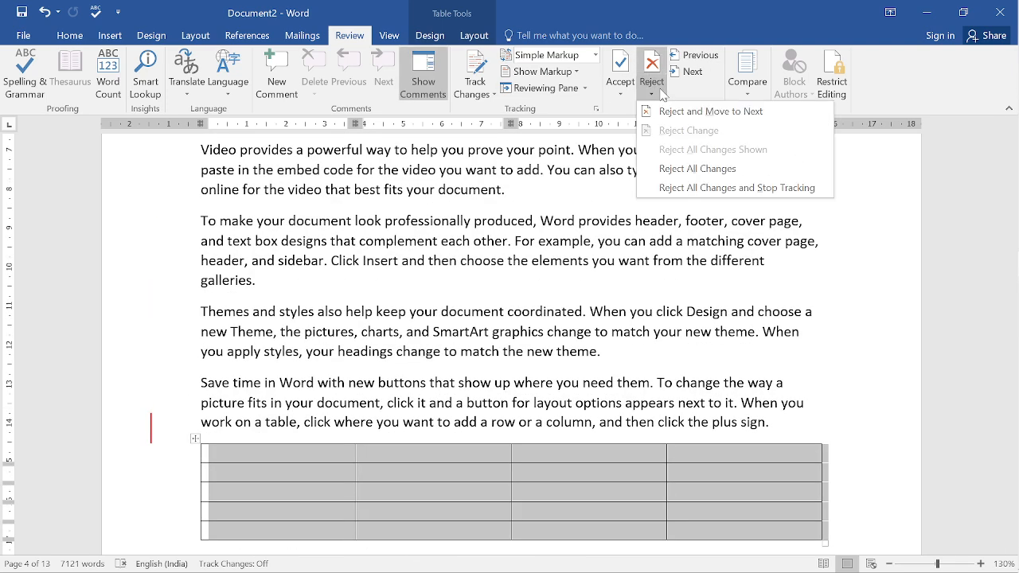
pyautogui.click(716, 187)
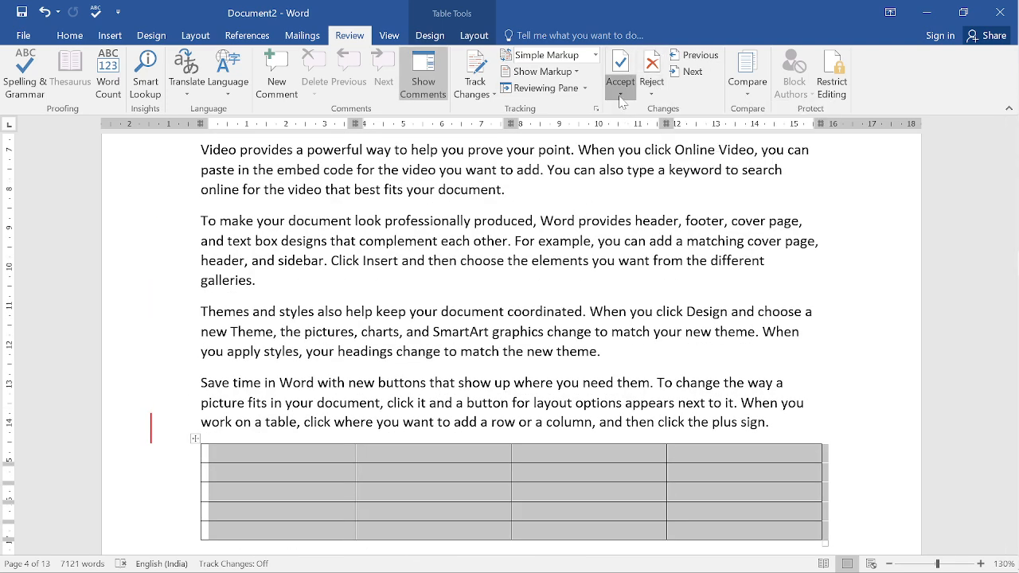
pyautogui.click(620, 89)
pyautogui.click(637, 168)
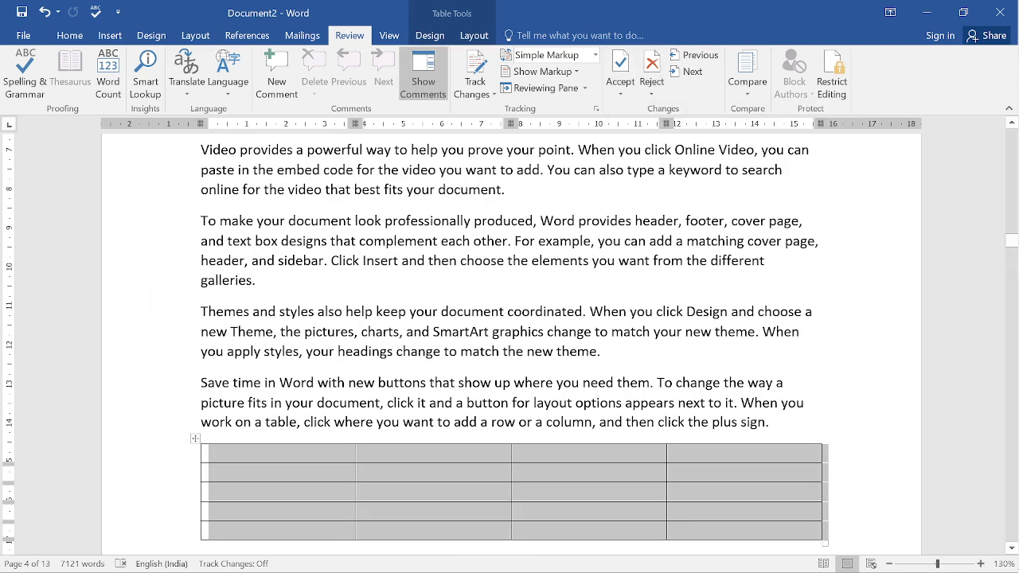
# Step: Check the document for remaining tracked changes in both the previous and next directions, dismissing each message
pyautogui.click(696, 55)
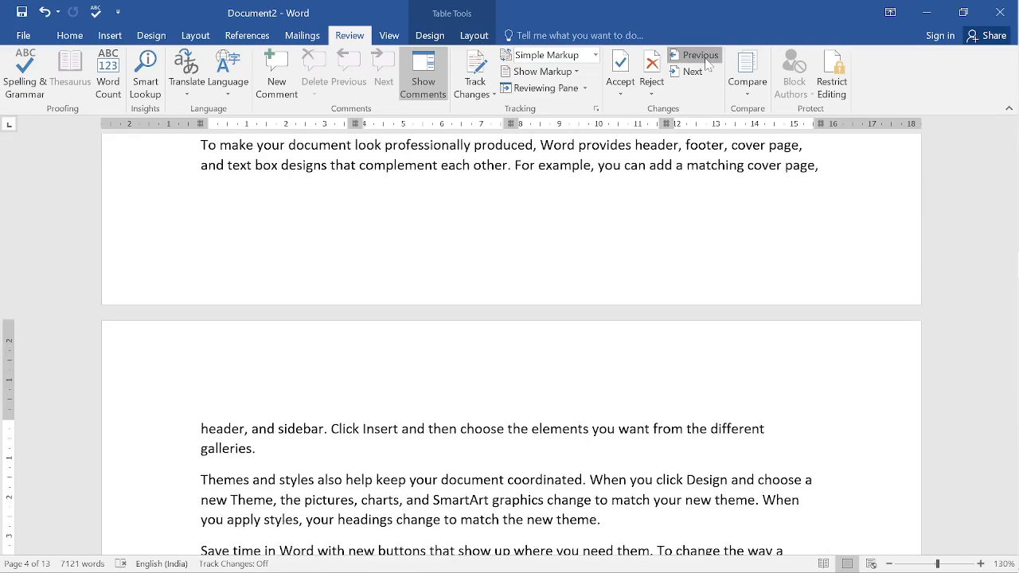
pyautogui.click(648, 272)
pyautogui.click(700, 73)
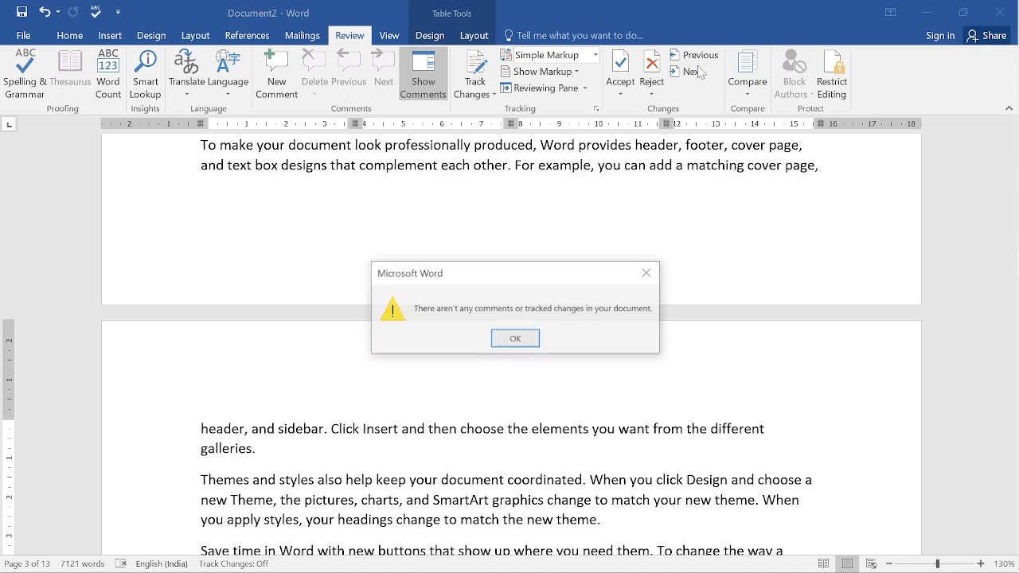
pyautogui.click(654, 268)
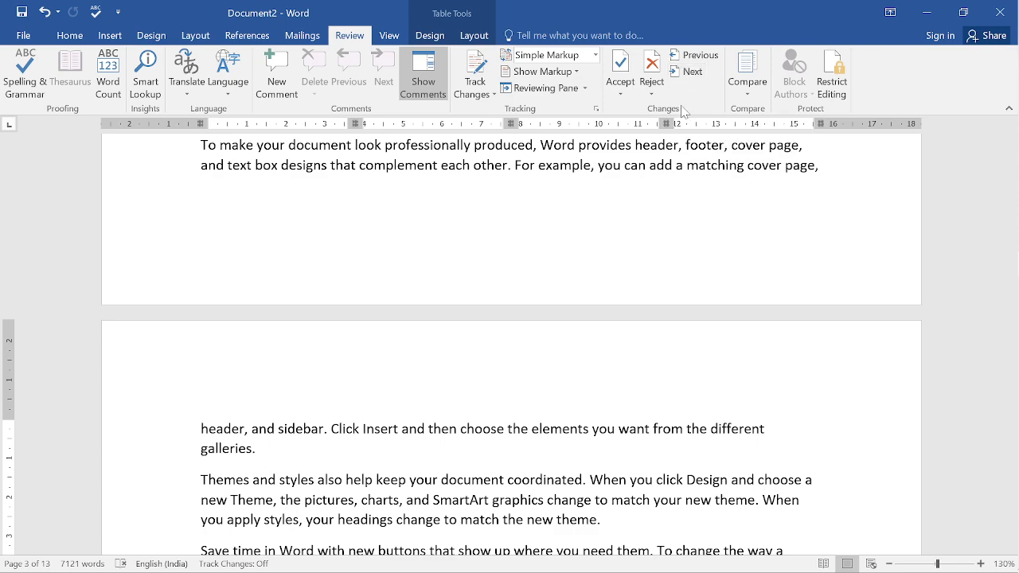
pyautogui.scroll(10, 655, 183)
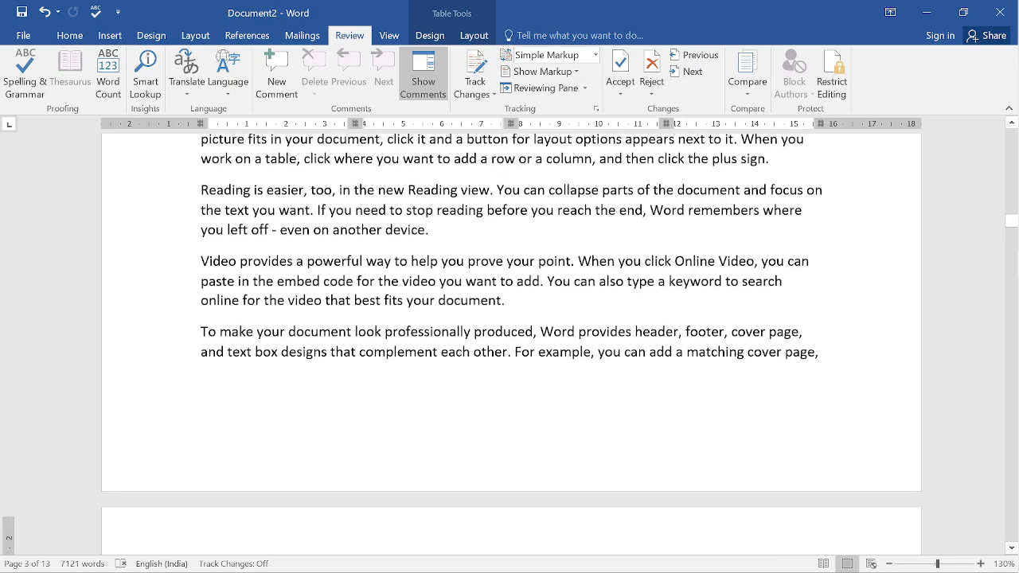